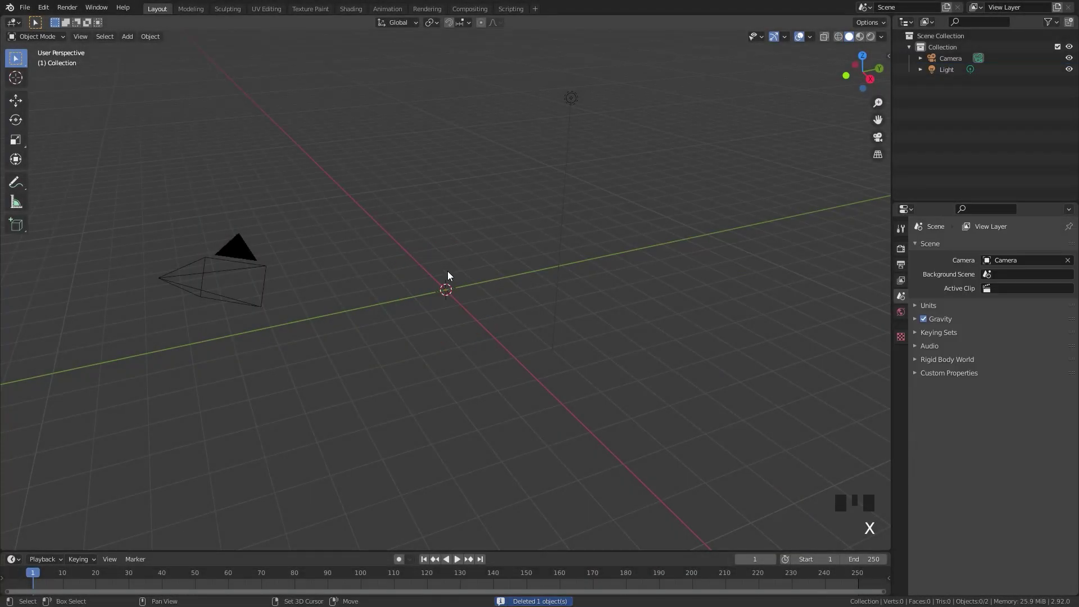
# Step: Add a cube mesh at the world origin
pyautogui.hotkey('shift', 'a')
pyautogui.moveTo(405, 56)
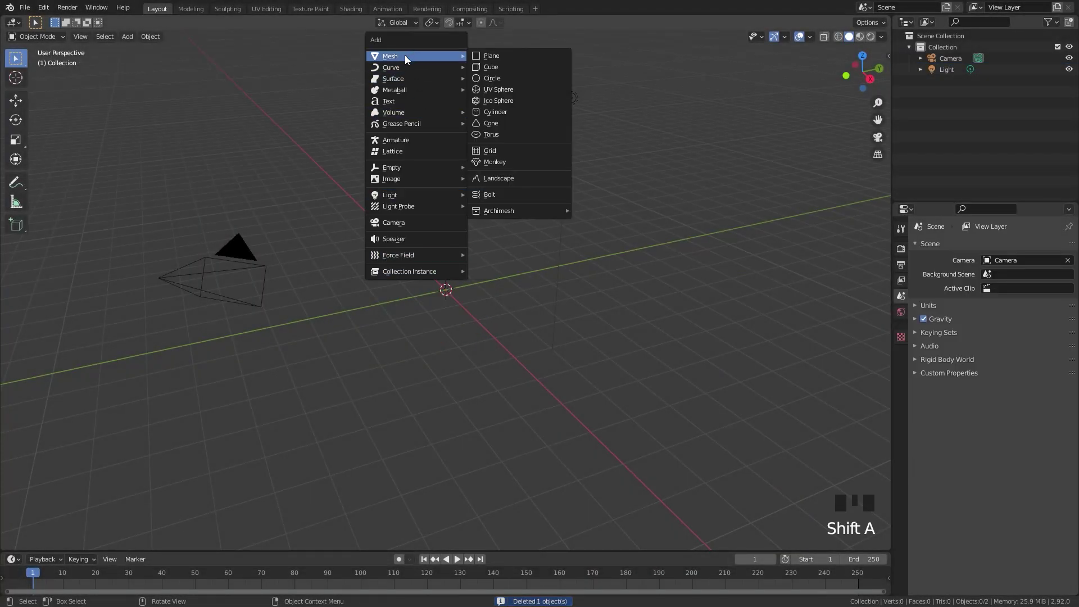
pyautogui.click(504, 69)
# Step: Add an instance of the Collection containing the cube and move it up and away from the original
pyautogui.hotkey('shift', 'a')
pyautogui.click(702, 462)
pyautogui.moveTo(703, 394); pyautogui.dragTo(563, 365, button='middle')
pyautogui.press('g')
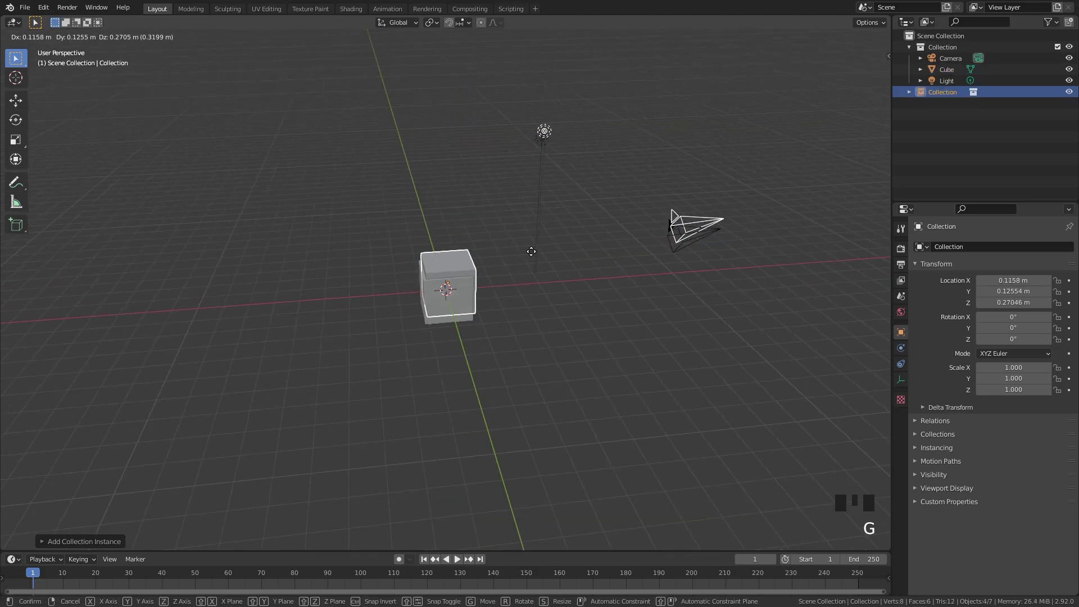
pyautogui.click(325, 214)
# Step: Rotate and reposition the collection instance freely, and delete it
pyautogui.press('r')
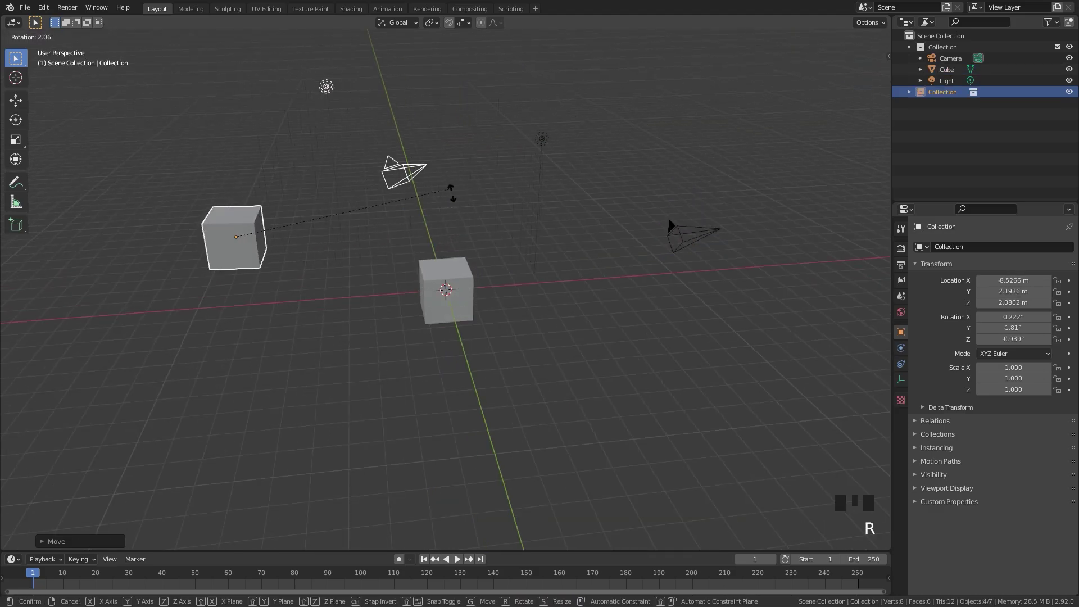
pyautogui.click(251, 327)
pyautogui.press('g')
pyautogui.press('r')
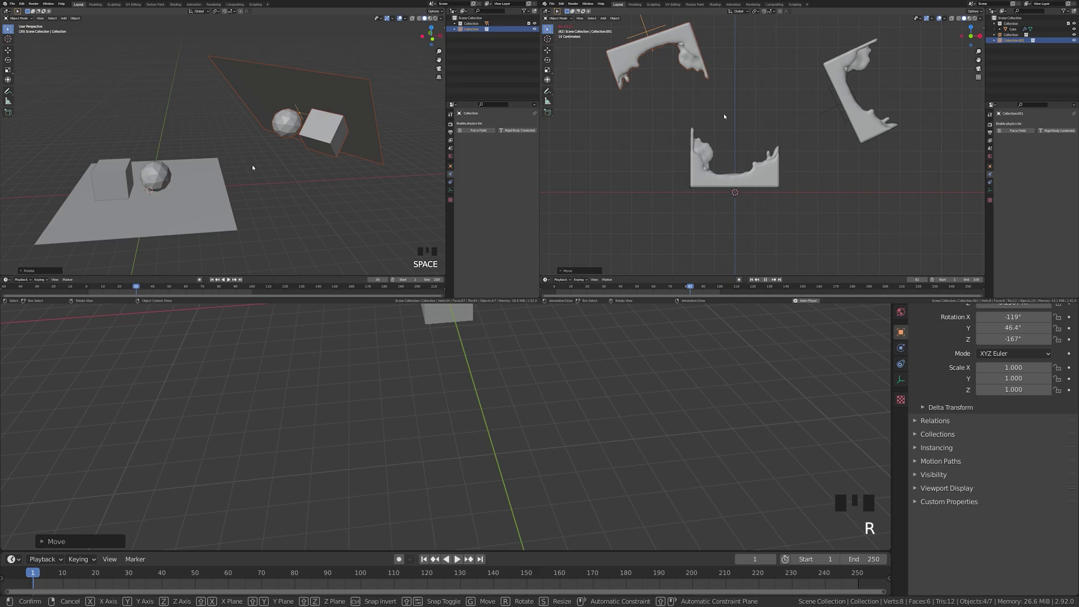
pyautogui.press('x')
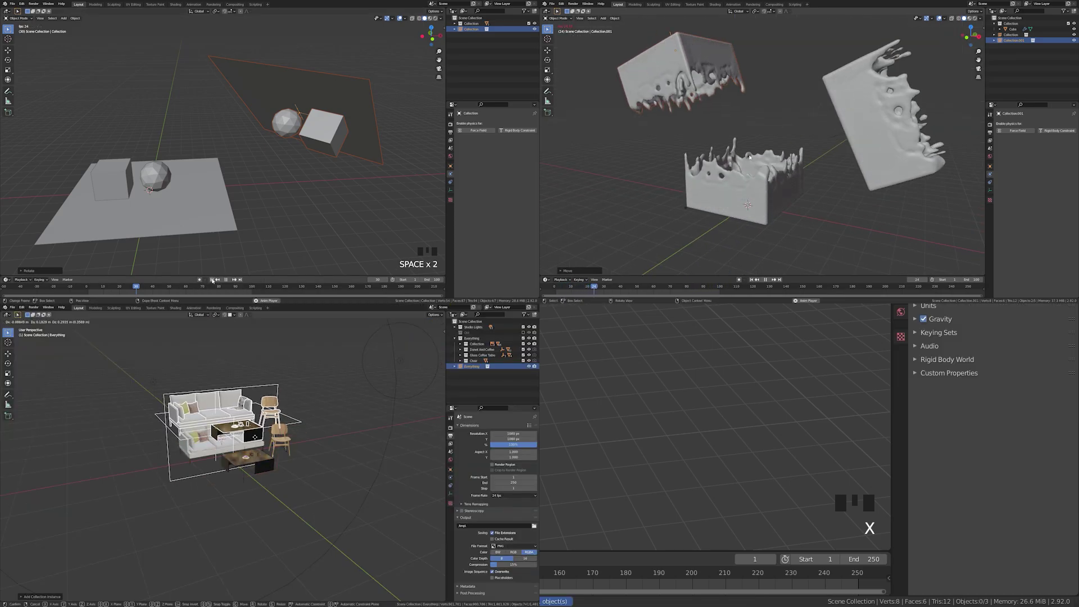
# Step: Duplicate the Collection 2.003 particle instance, place the copy below it and rotate the copy freely
pyautogui.scroll(3, 992, 348)
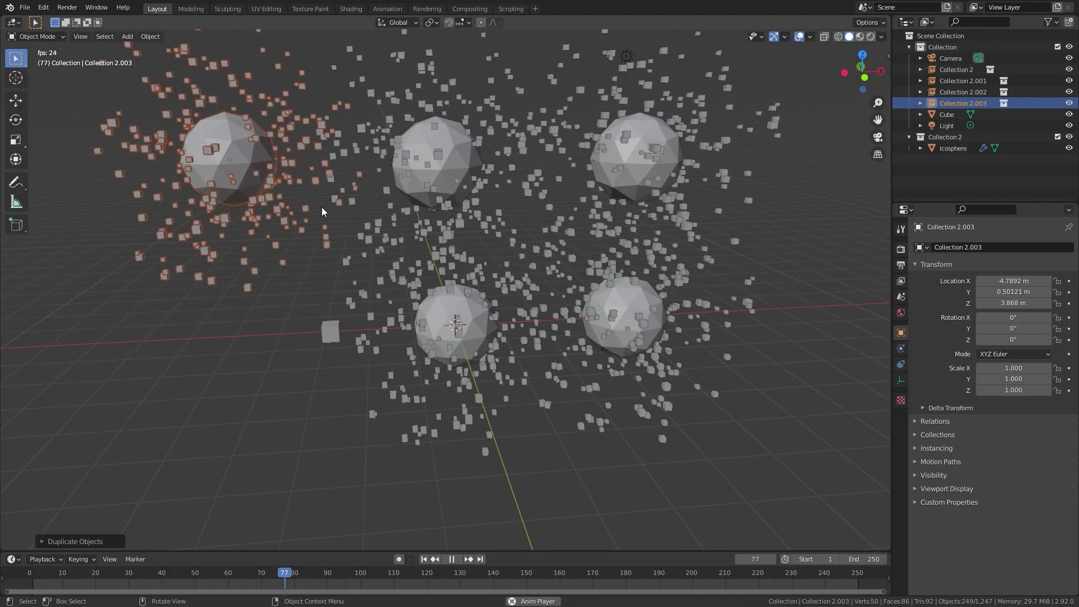
pyautogui.hotkey('shift', 'd')
pyautogui.click(428, 375)
pyautogui.press('r')
pyautogui.press('r')
pyautogui.click(468, 345)
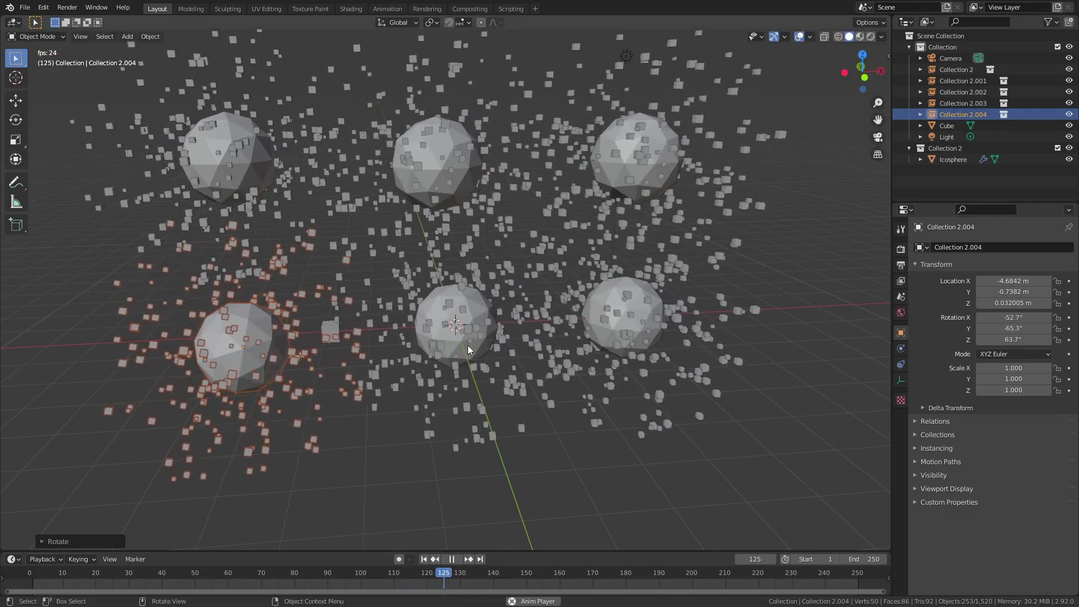
pyautogui.moveTo(468, 345); pyautogui.dragTo(455, 291, button='middle')
# Step: Add an instance of the Everything collection and move it away from the original furniture
pyautogui.hotkey('shift', 'd')
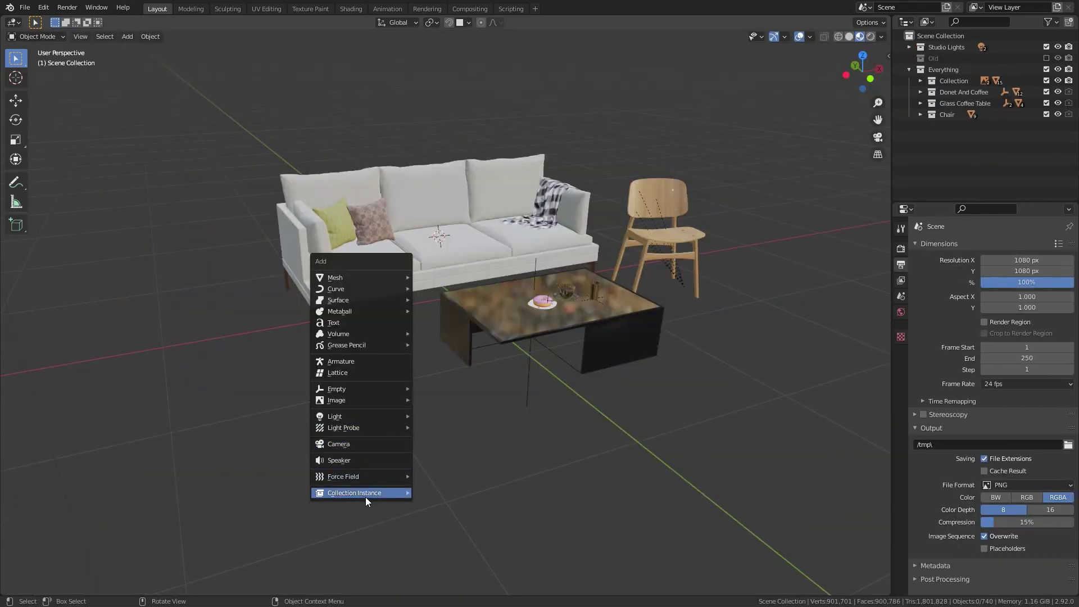
pyautogui.moveTo(373, 501)
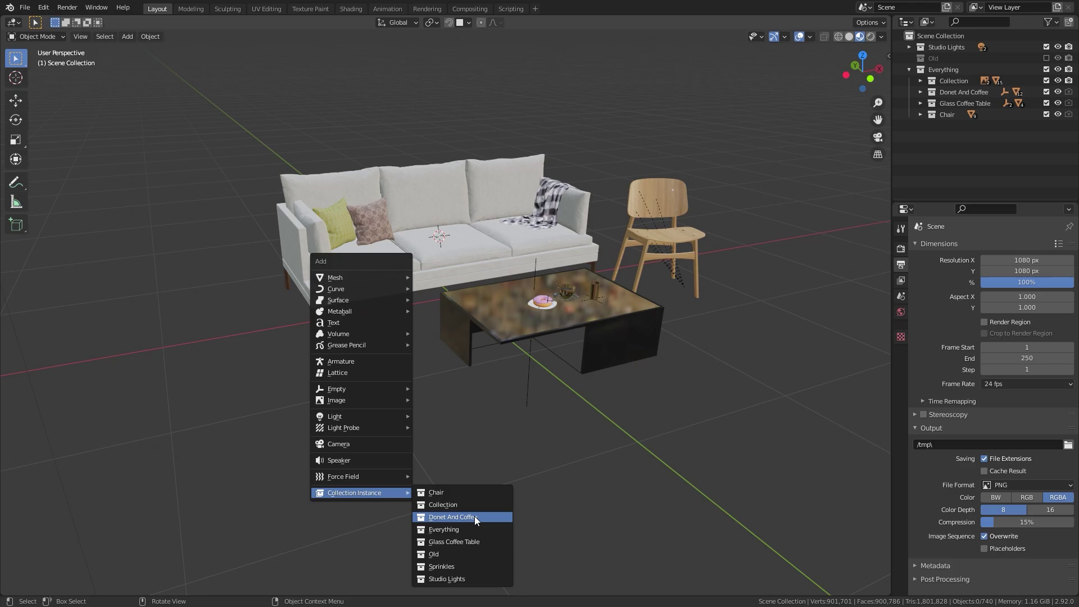
pyautogui.click(448, 526)
pyautogui.scroll(-3, 525, 341)
pyautogui.press('g')
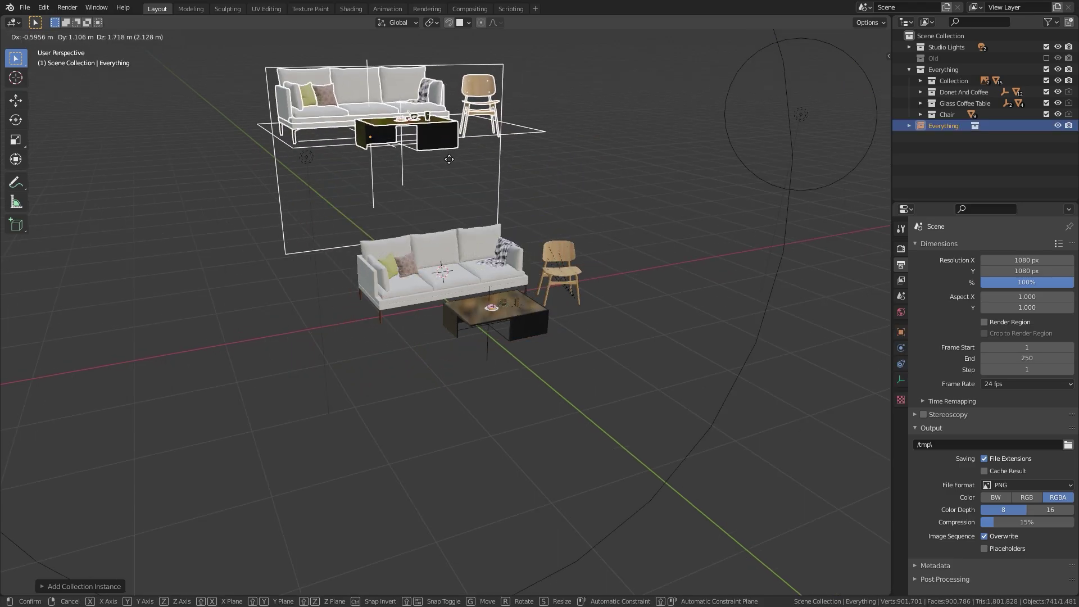
pyautogui.click(532, 255)
# Step: Rotate the Everything instance freely and reposition it near the original furniture
pyautogui.scroll(2, 532, 255)
pyautogui.press('r')
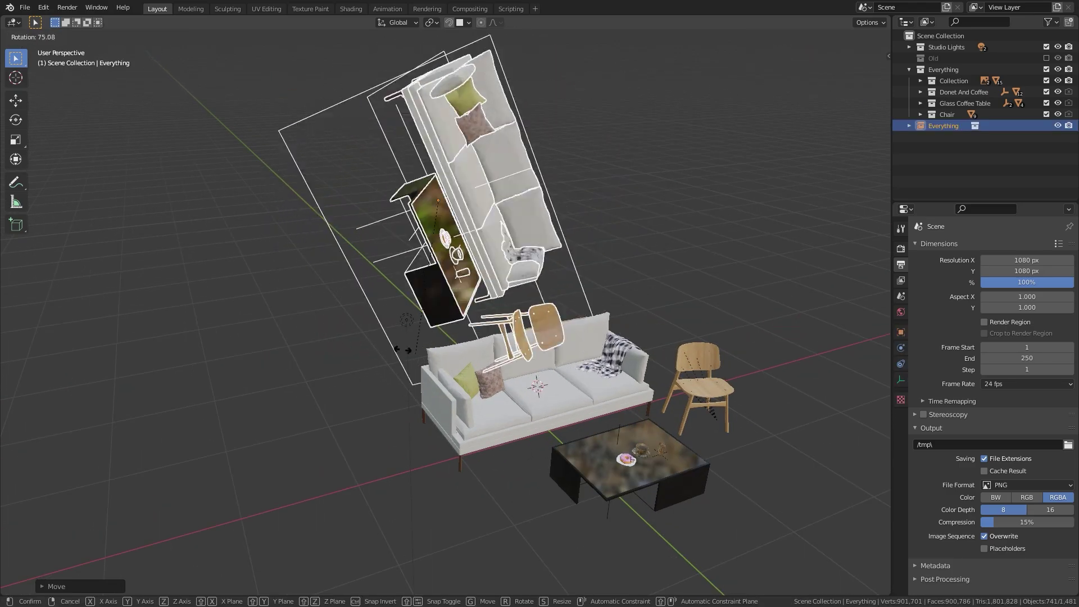
pyautogui.click(568, 275)
pyautogui.press('g')
pyautogui.click(638, 249)
pyautogui.press('r')
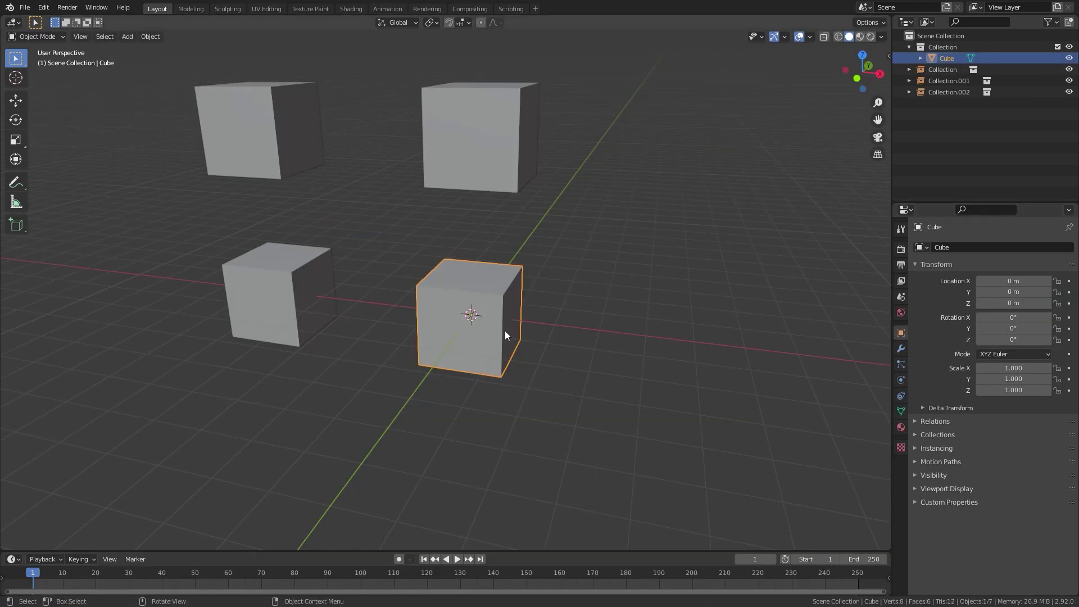
# Step: Enter Edit Mode on the original cube and inset its +X side face by about 0.61 m
pyautogui.press('Tab')
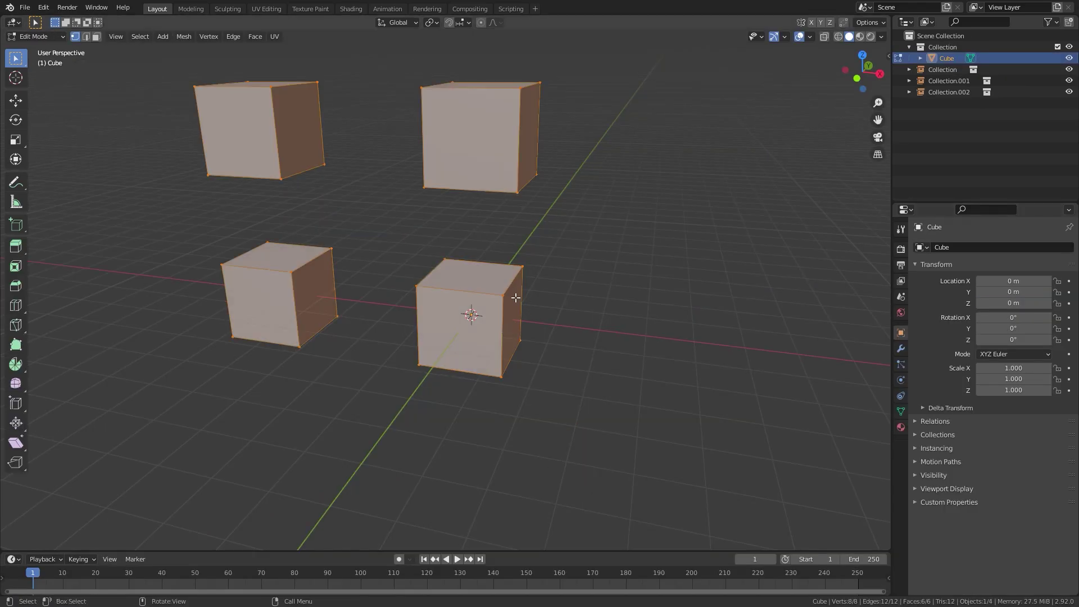
pyautogui.press('i')
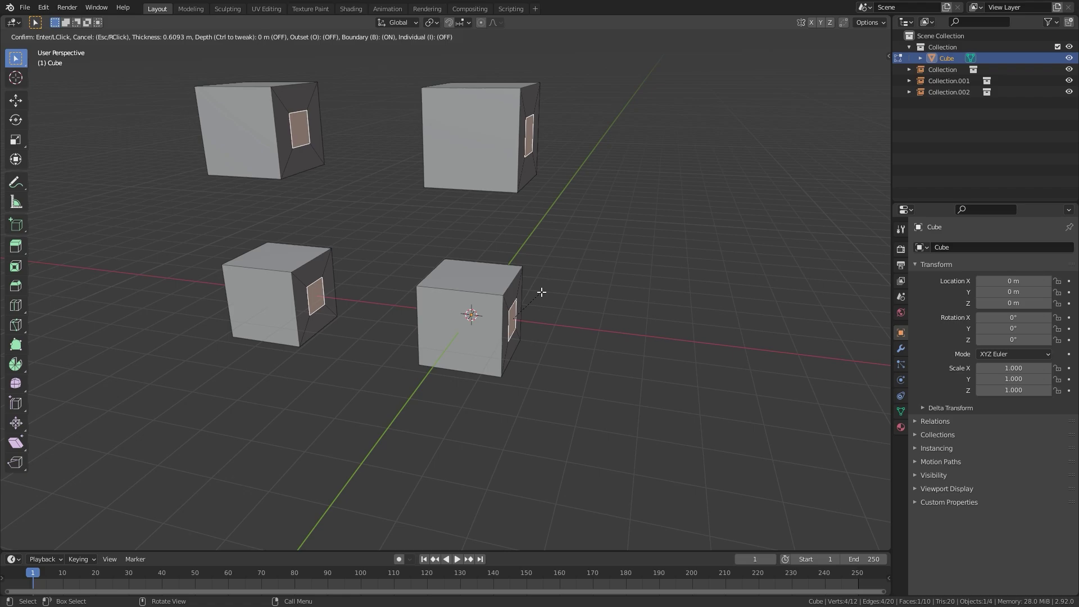
pyautogui.click(542, 294)
# Step: Extrude the cube's inset side face straight outward in two successive segments
pyautogui.press('e')
pyautogui.rightClick(601, 285)
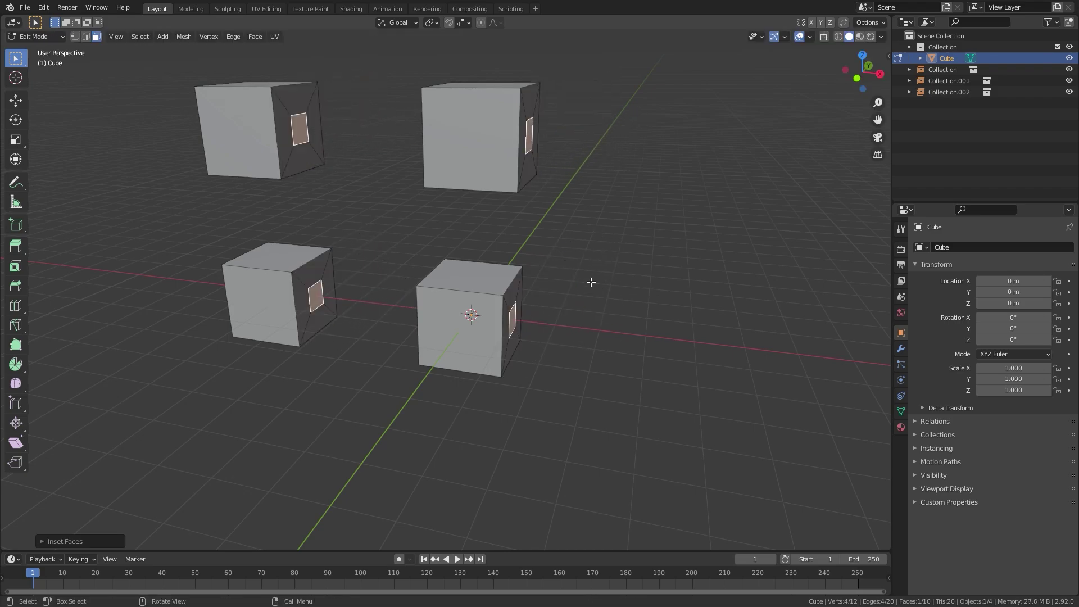
pyautogui.press('e')
pyautogui.click(648, 315)
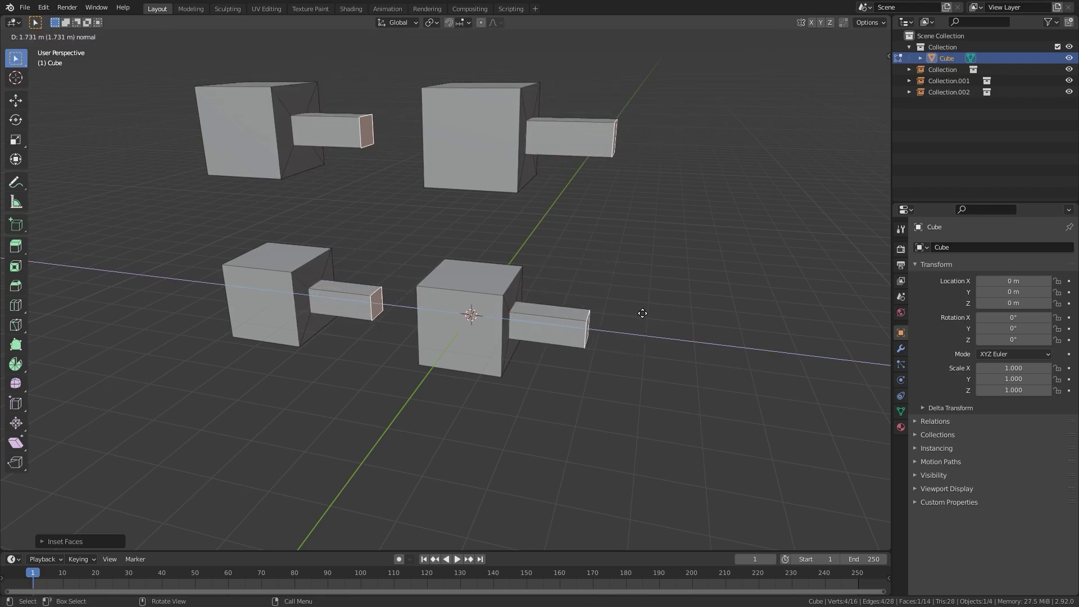
pyautogui.rightClick(646, 314)
pyautogui.press('e')
pyautogui.click(628, 305)
# Step: Extrude the top face of the arm's outer segment upward twice and leave Edit Mode
pyautogui.click(612, 312)
pyautogui.press('e')
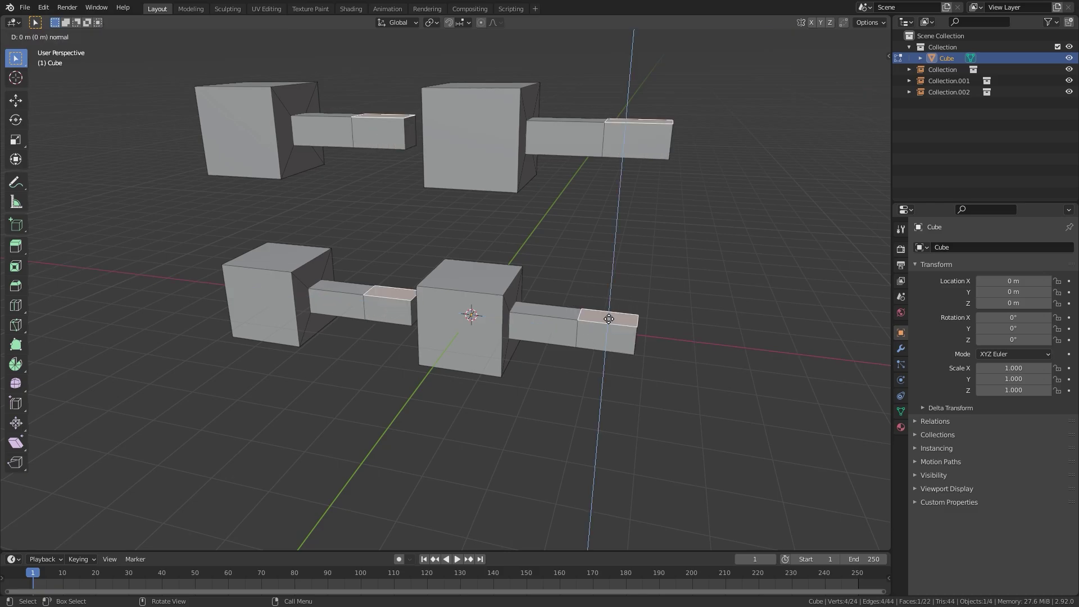
pyautogui.click(613, 259)
pyautogui.press('e')
pyautogui.click(617, 239)
pyautogui.scroll(-3, 617, 239)
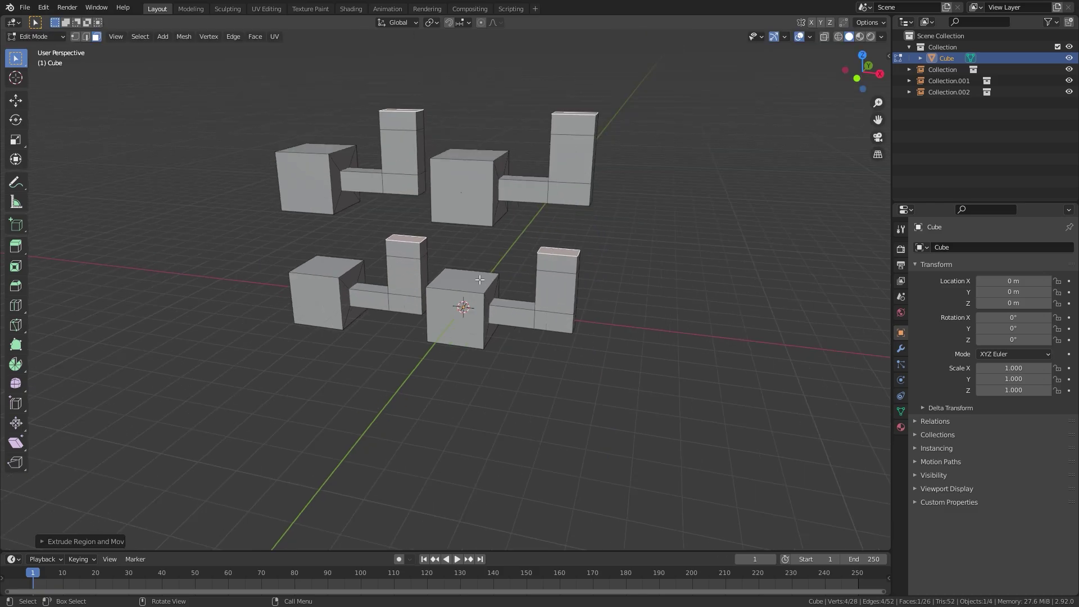
pyautogui.moveTo(617, 239); pyautogui.dragTo(456, 270, button='middle')
pyautogui.press('Tab')
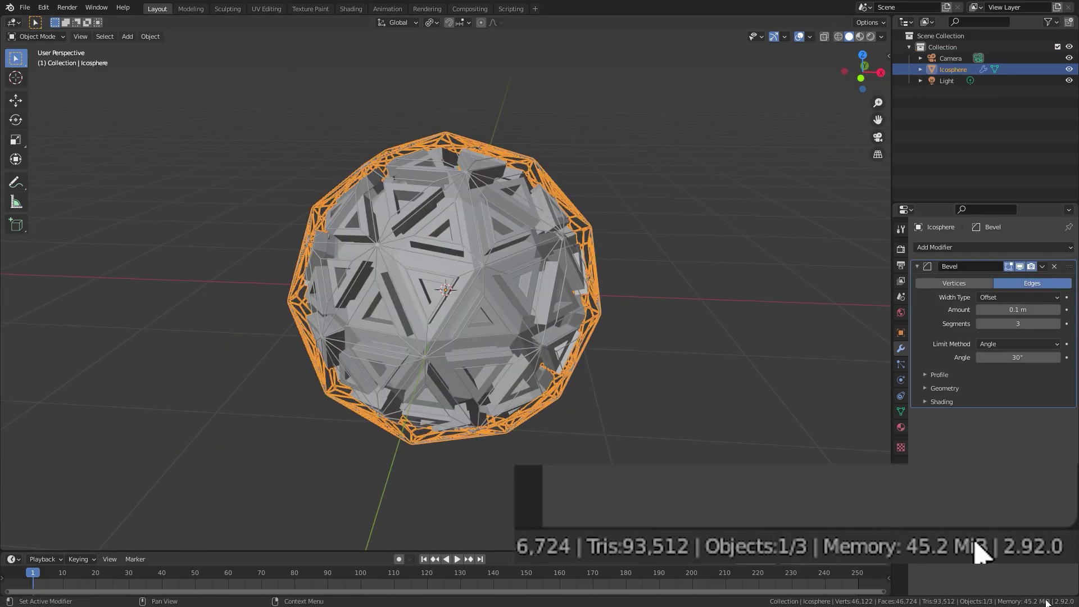
# Step: Duplicate the Icosphere about 2 m along X beside the original, and delete the copy
pyautogui.hotkey('shift', 'd')
pyautogui.click(709, 276)
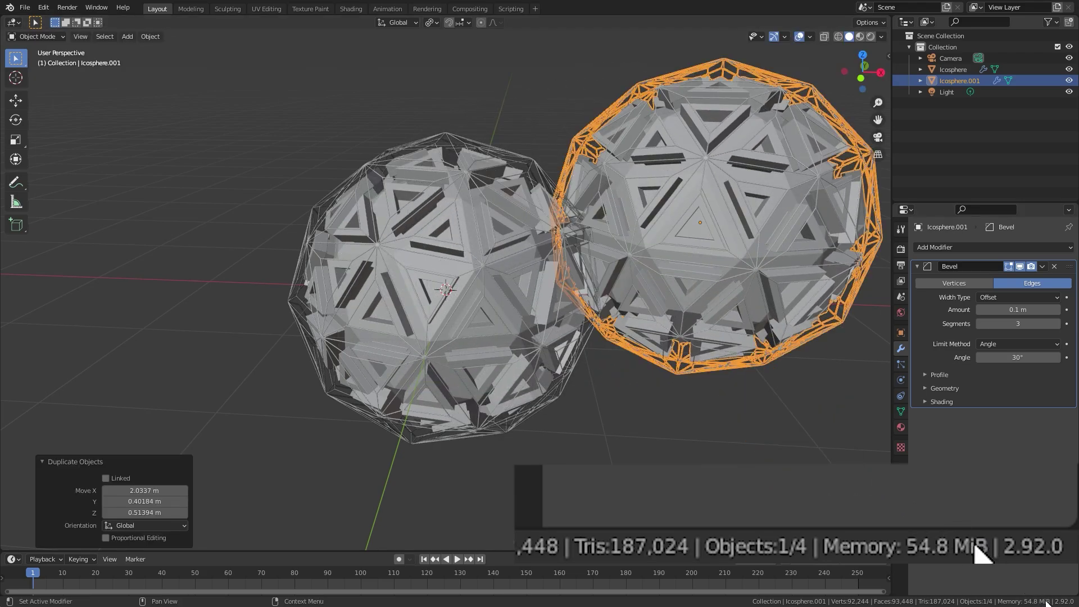
pyautogui.press('Delete')
# Step: Add an instance of the icosphere's Collection and move it beside the original
pyautogui.hotkey('shift', 'a')
pyautogui.click(586, 453)
pyautogui.press('g')
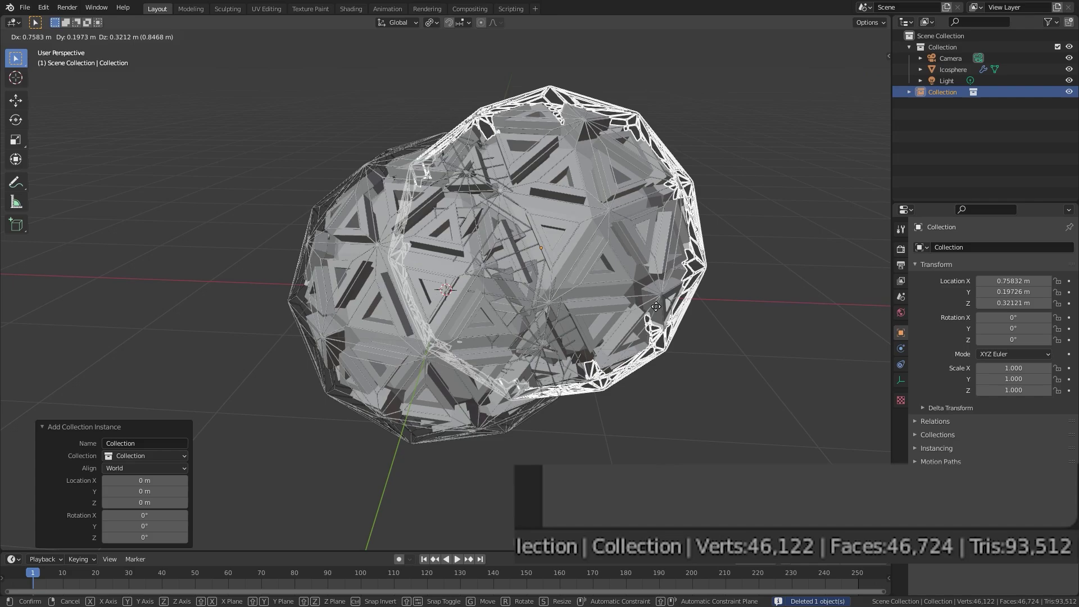
pyautogui.click(764, 289)
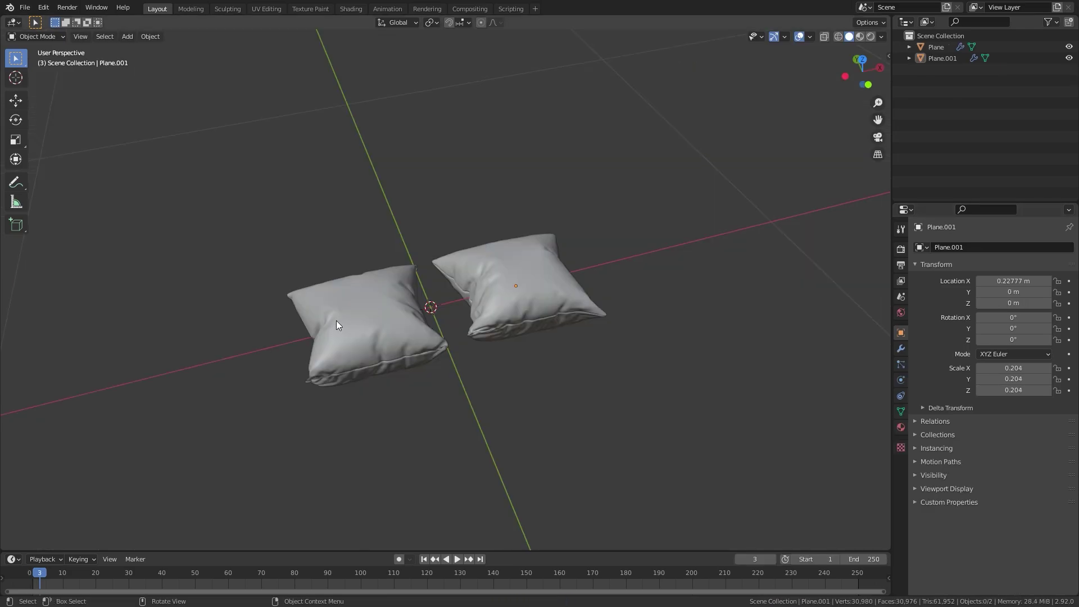
# Step: Select both pillows, Plane and Plane.001, and move them into a new collection named Collection 1
pyautogui.click(337, 325)
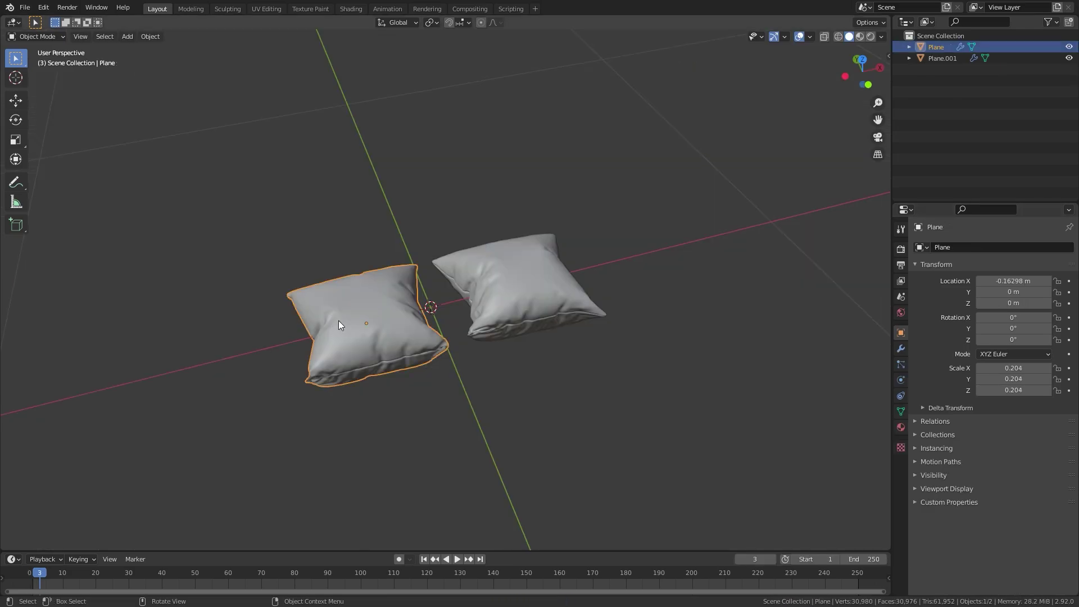
pyautogui.keyDown('shift'); pyautogui.click(502, 290); pyautogui.keyUp('shift')
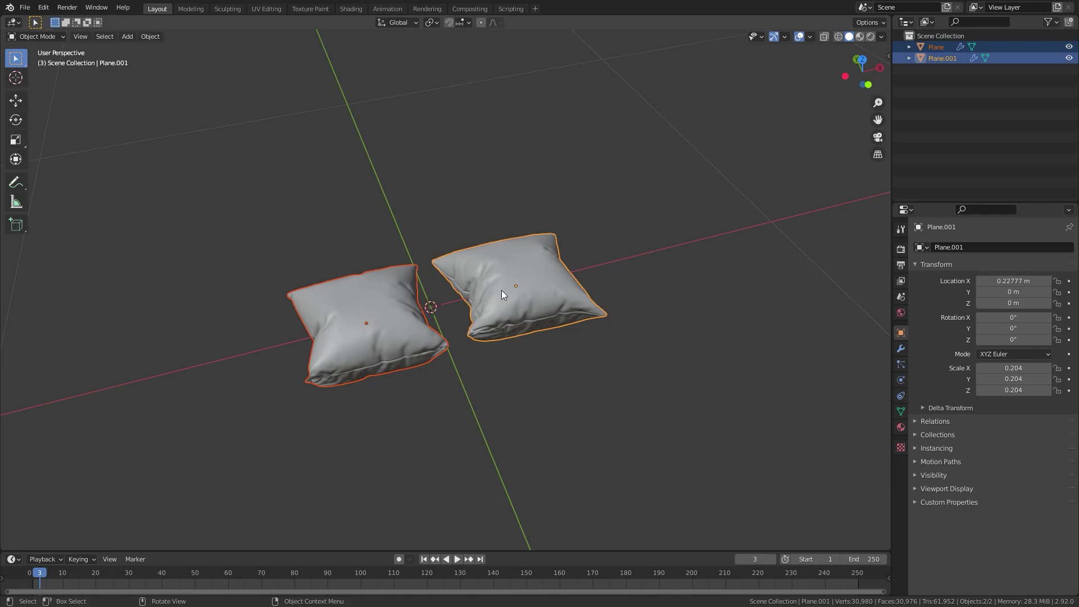
pyautogui.press('m')
pyautogui.click(450, 292)
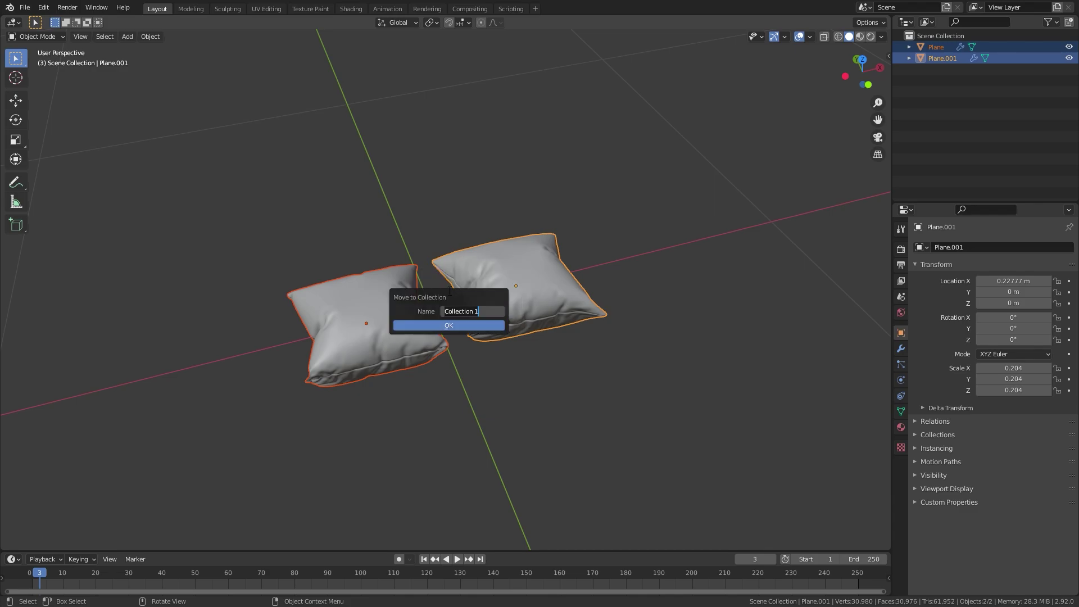
pyautogui.click(454, 325)
# Step: Add an instance of Collection 1 and move it above the original pillows, to about X 0.24 m, Y 0.19 m, Z 0.36 m
pyautogui.click(943, 46)
pyautogui.rightClick(944, 47)
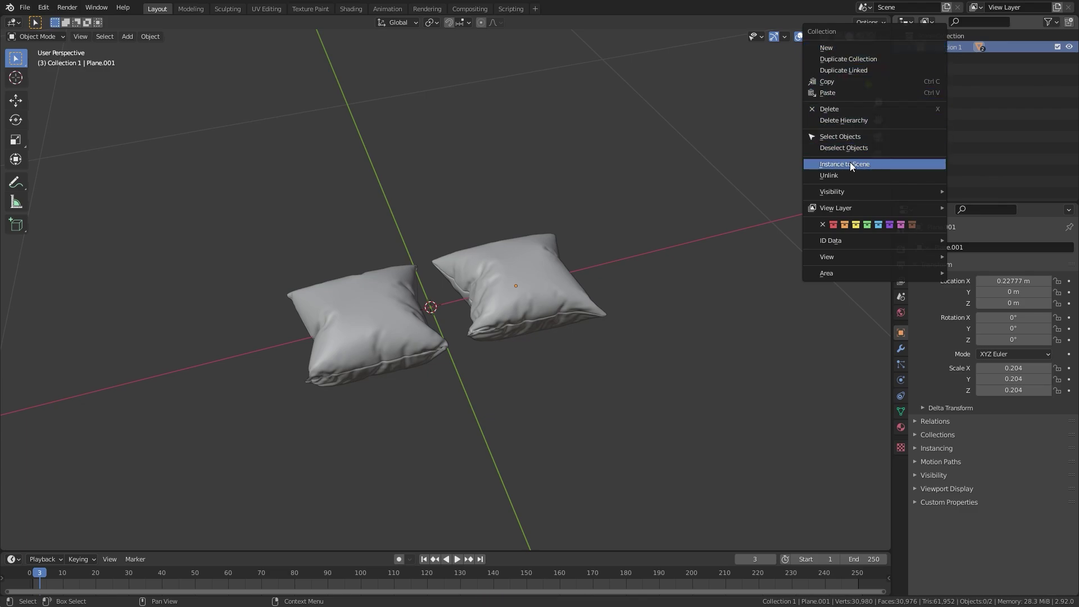
pyautogui.hotkey('shift', 'a')
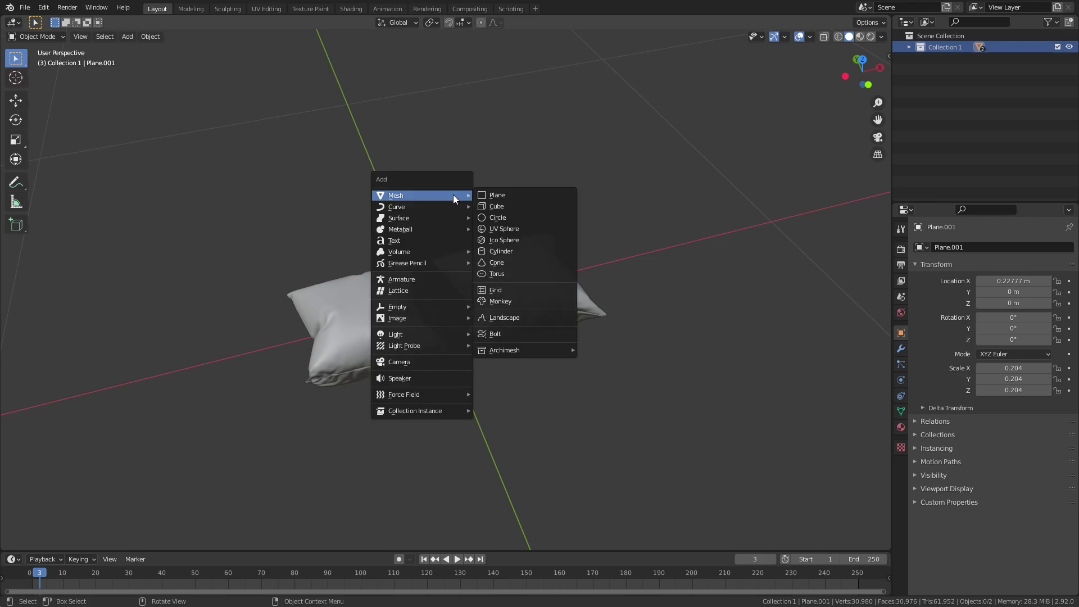
pyautogui.moveTo(416, 410)
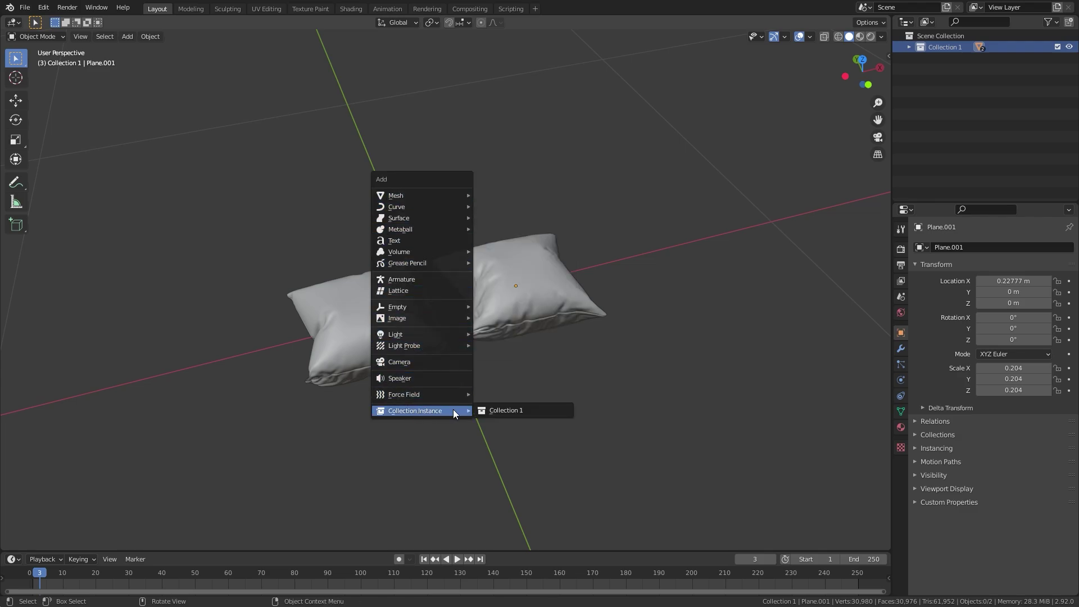
pyautogui.click(513, 411)
pyautogui.scroll(-3, 458, 292)
pyautogui.moveTo(458, 292)
pyautogui.mouseDown(button='middle')
pyautogui.moveTo(426, 282)
pyautogui.moveTo(462, 307)
pyautogui.mouseUp(button='middle')
pyautogui.press('g')
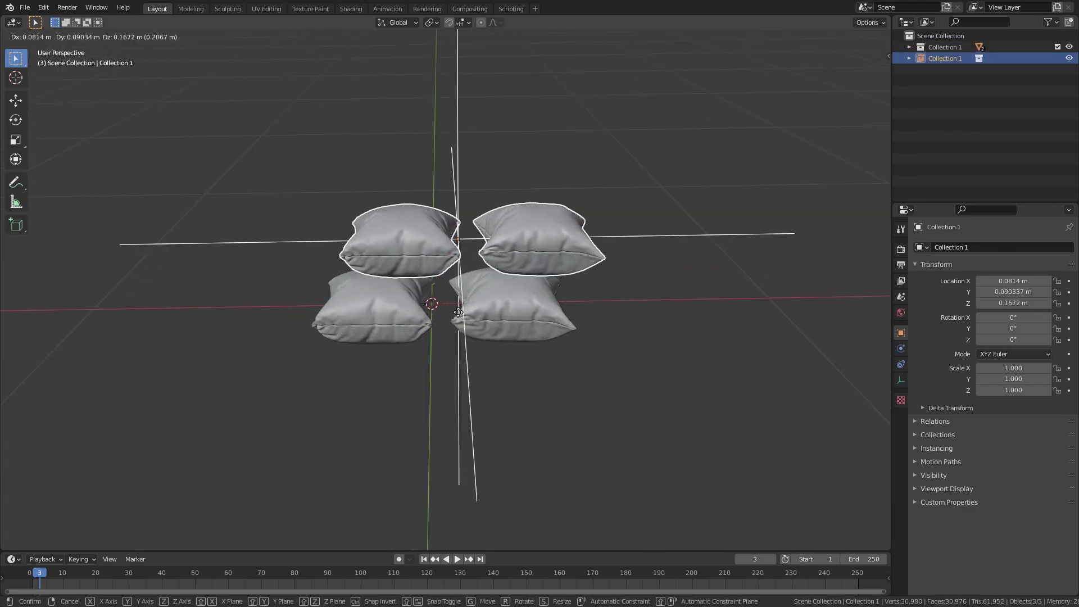
pyautogui.click(490, 97)
pyautogui.moveTo(490, 98); pyautogui.dragTo(596, 153, button='middle')
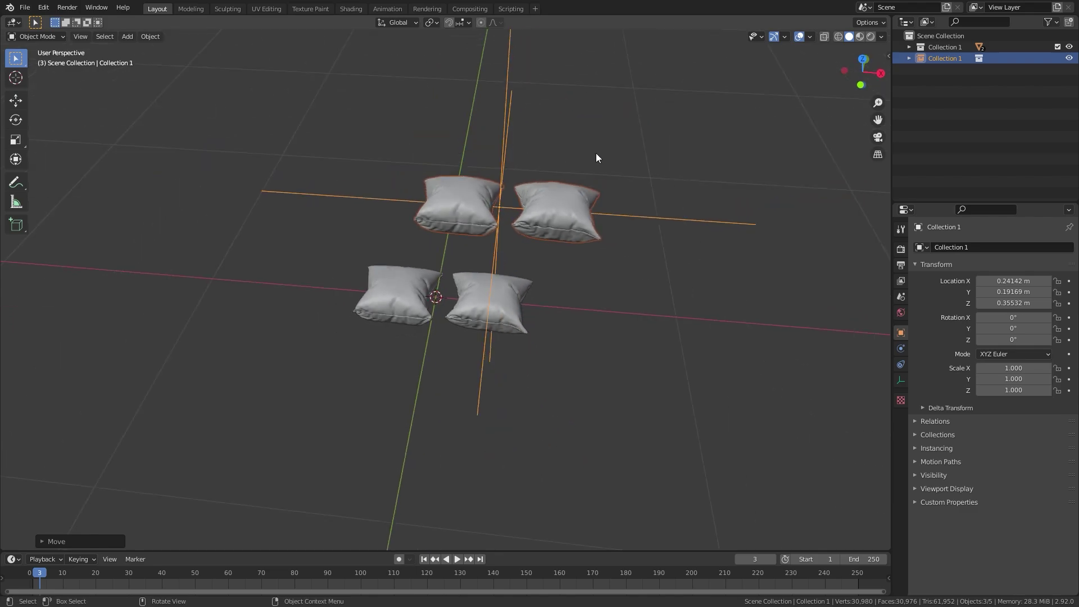
pyautogui.press('r')
pyautogui.press('r')
pyautogui.press('Escape')
# Step: Duplicate the Collection 1 instance twice, placing each copy higher above the original pillows
pyautogui.moveTo(449, 169); pyautogui.dragTo(504, 304, button='middle')
pyautogui.hotkey('shift', 'd')
pyautogui.click(478, 252)
pyautogui.hotkey('shift', 'd')
pyautogui.click(438, 182)
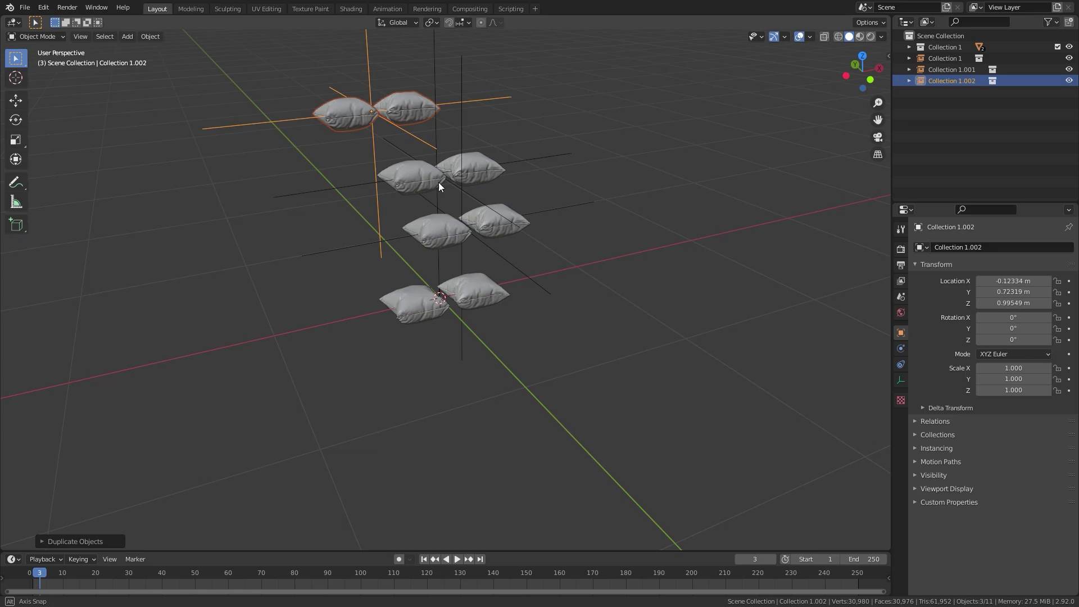
# Step: Move the original Plane.001 pillow away from its neighbour to about X 0.98 m and rotate it freely
pyautogui.moveTo(439, 182); pyautogui.dragTo(472, 306, button='middle')
pyautogui.click(472, 306)
pyautogui.press('r')
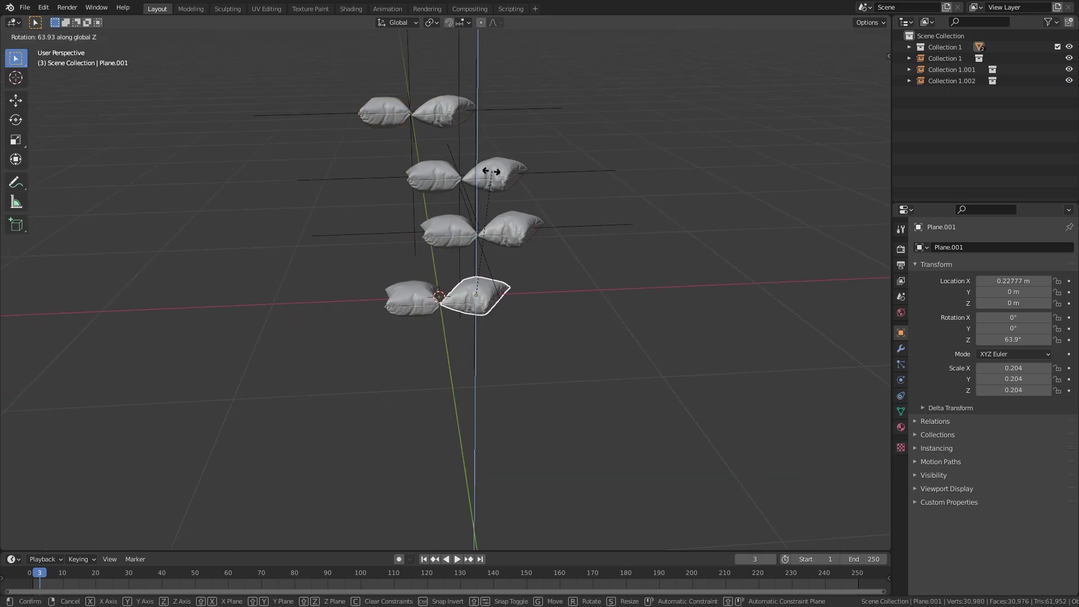
pyautogui.press('Escape')
pyautogui.press('g')
pyautogui.click(632, 289)
pyautogui.press('r')
pyautogui.press('r')
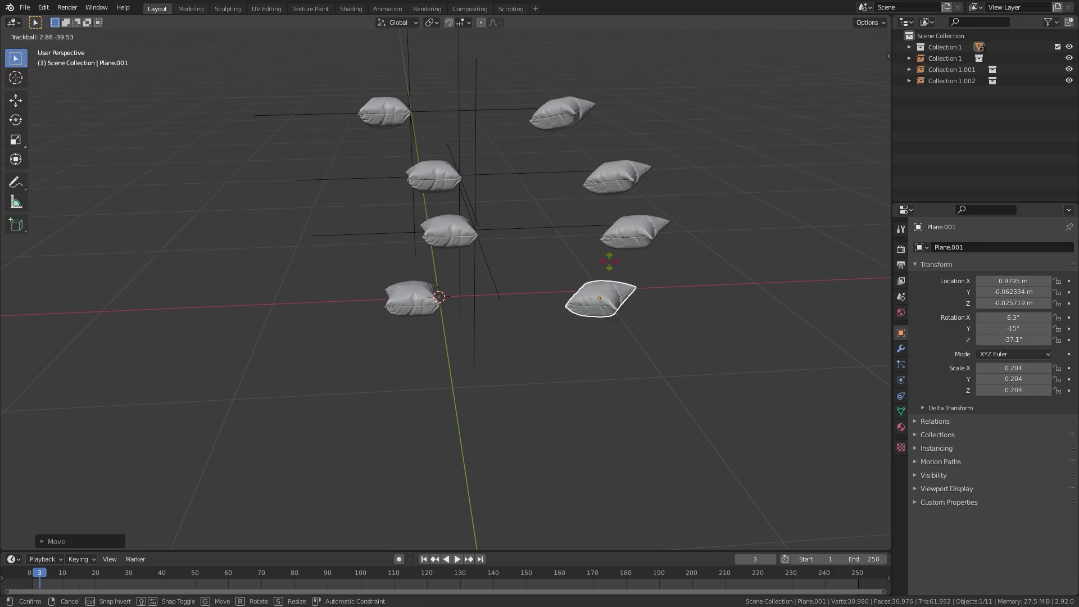
pyautogui.click(626, 238)
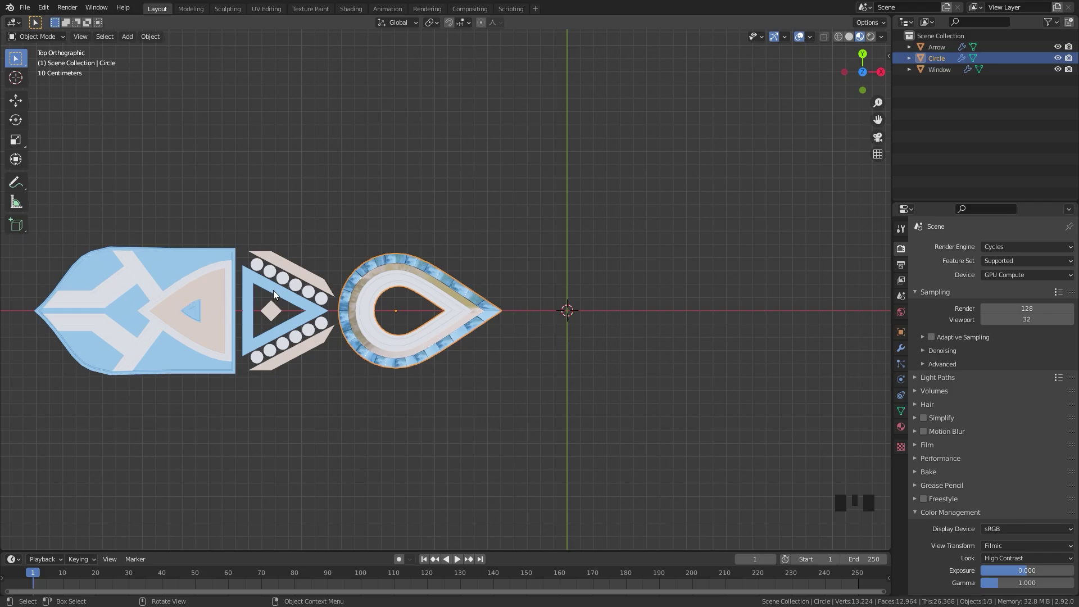
pyautogui.keyDown('shift'); pyautogui.moveTo(517, 288); pyautogui.dragTo(471, 280, button='middle'); pyautogui.keyUp('shift')
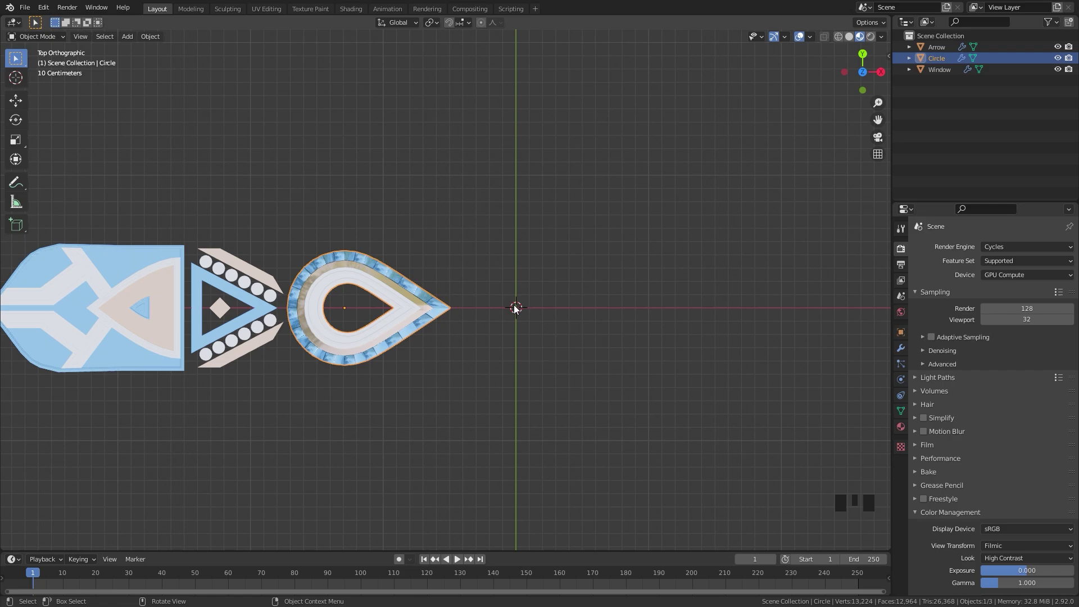
# Step: Move the selected Circle object into a new collection named Circle
pyautogui.press('m')
pyautogui.click(453, 306)
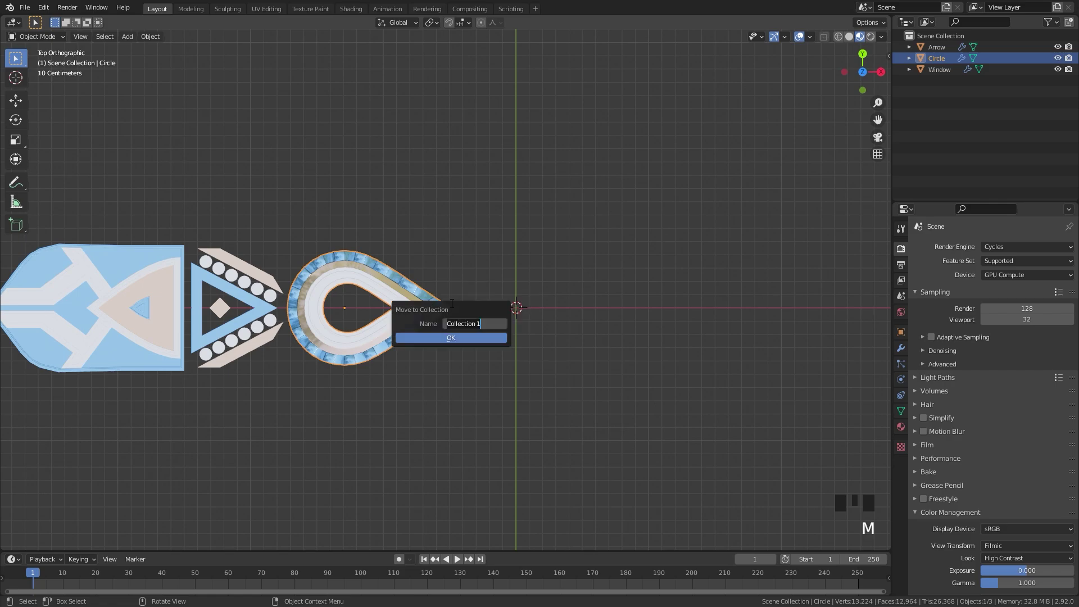
pyautogui.write('Cl')
pyautogui.press('Return')
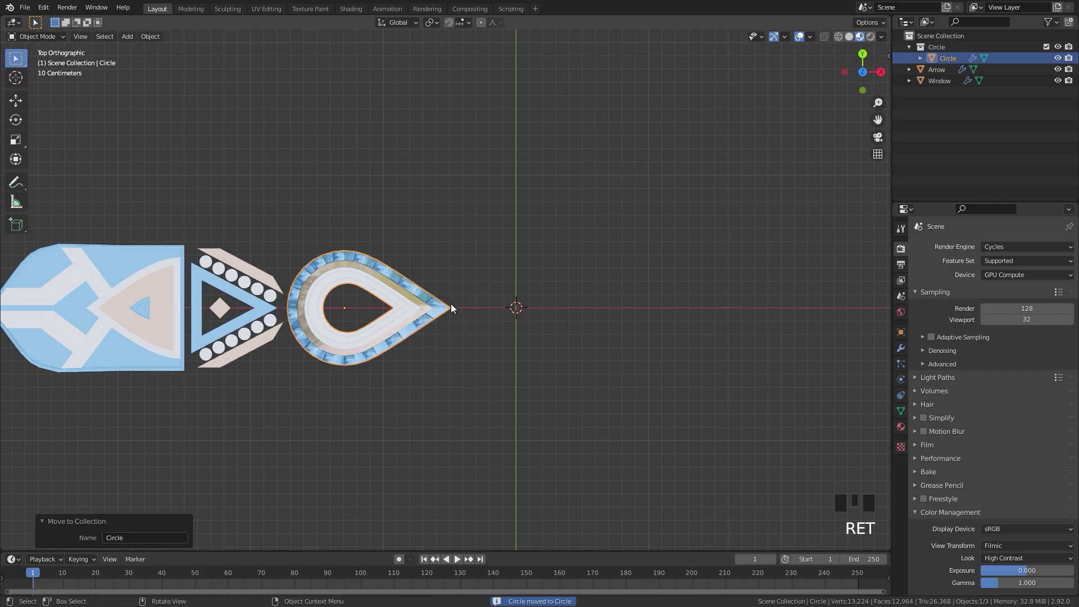
# Step: Move the Arrow object into a new collection named Arrow
pyautogui.click(253, 302)
pyautogui.press('m')
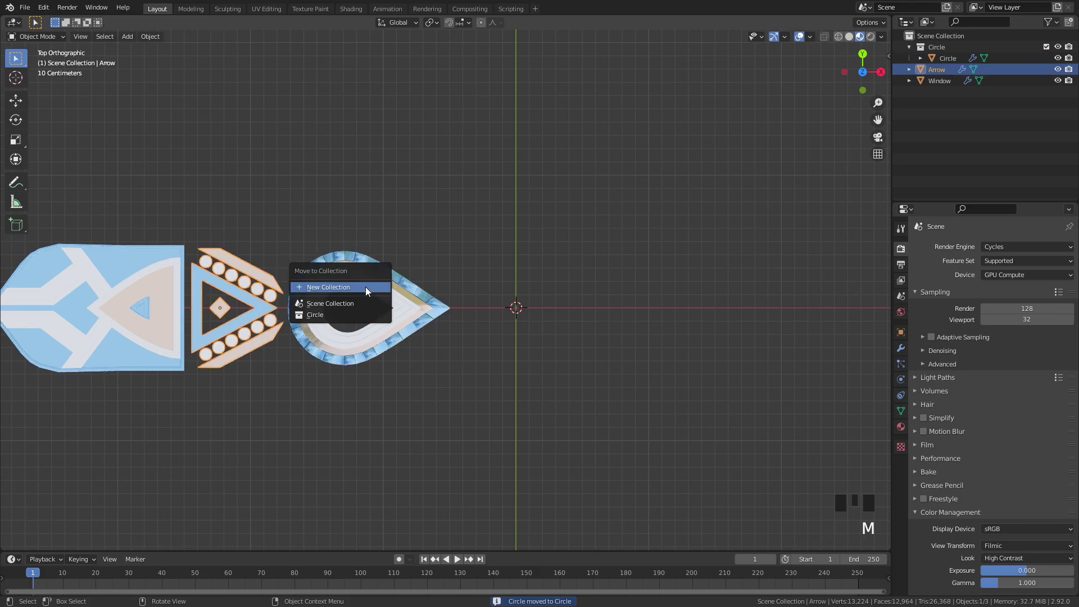
pyautogui.click(366, 286)
pyautogui.write('Arrow')
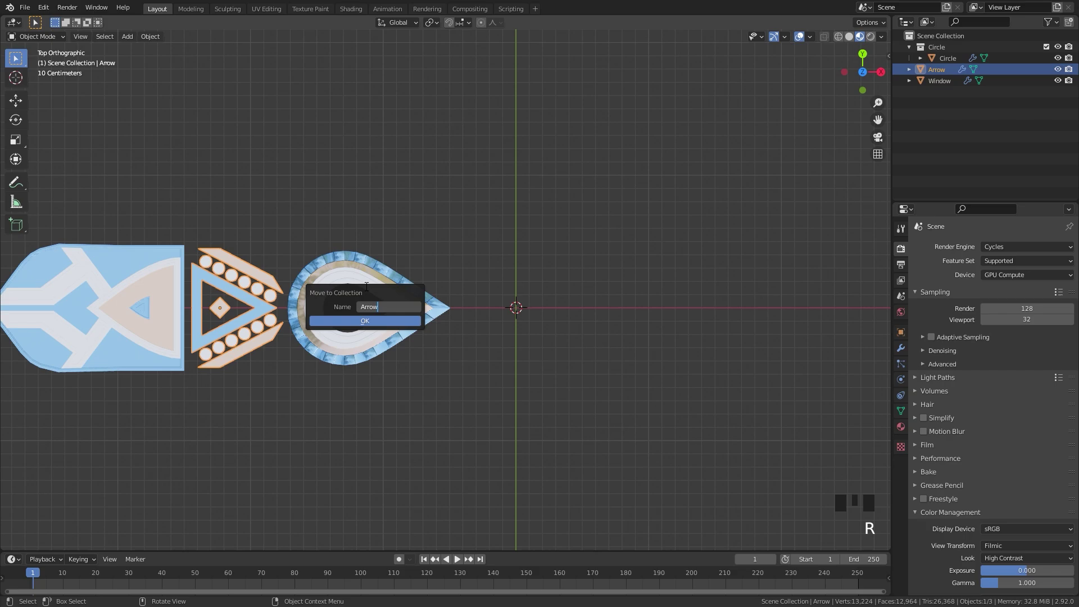
pyautogui.press('Return')
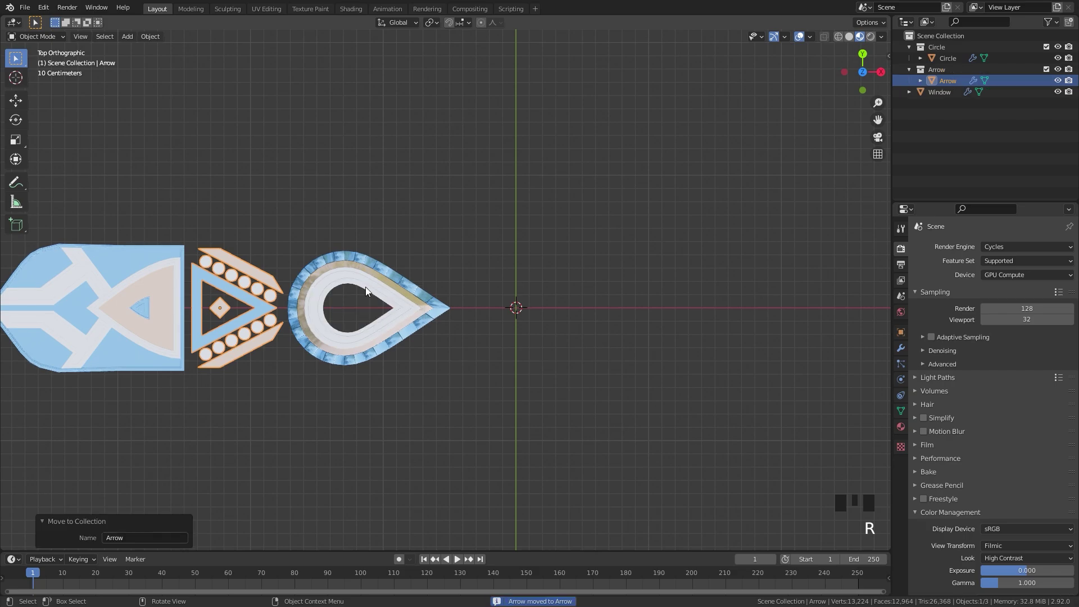
# Step: Move the Window object into a new collection named Window and collapse all collections in the outliner
pyautogui.click(139, 326)
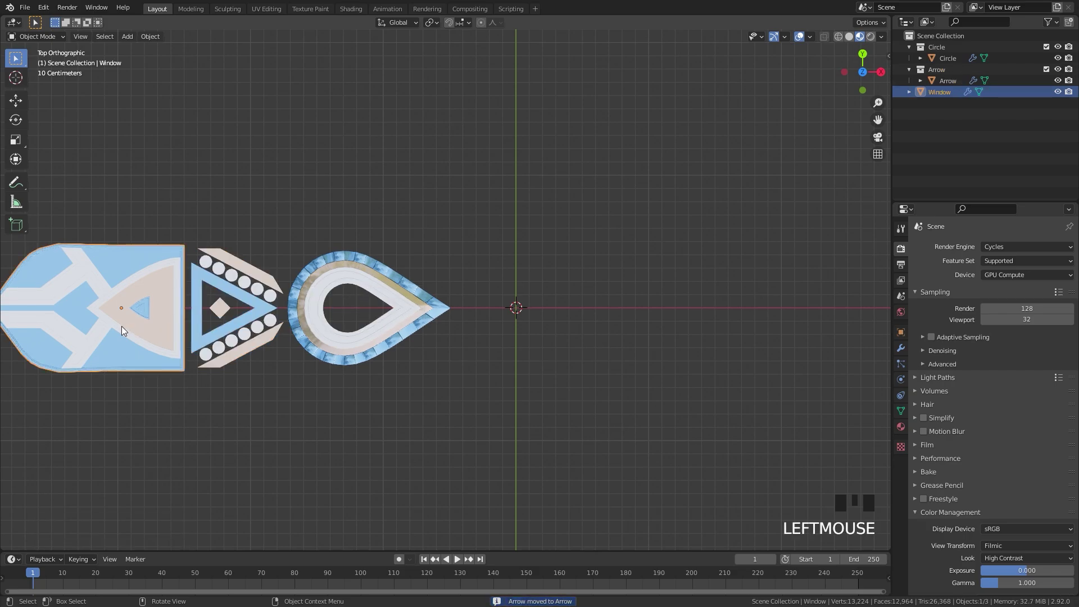
pyautogui.press('m')
pyautogui.click(258, 277)
pyautogui.write('Window')
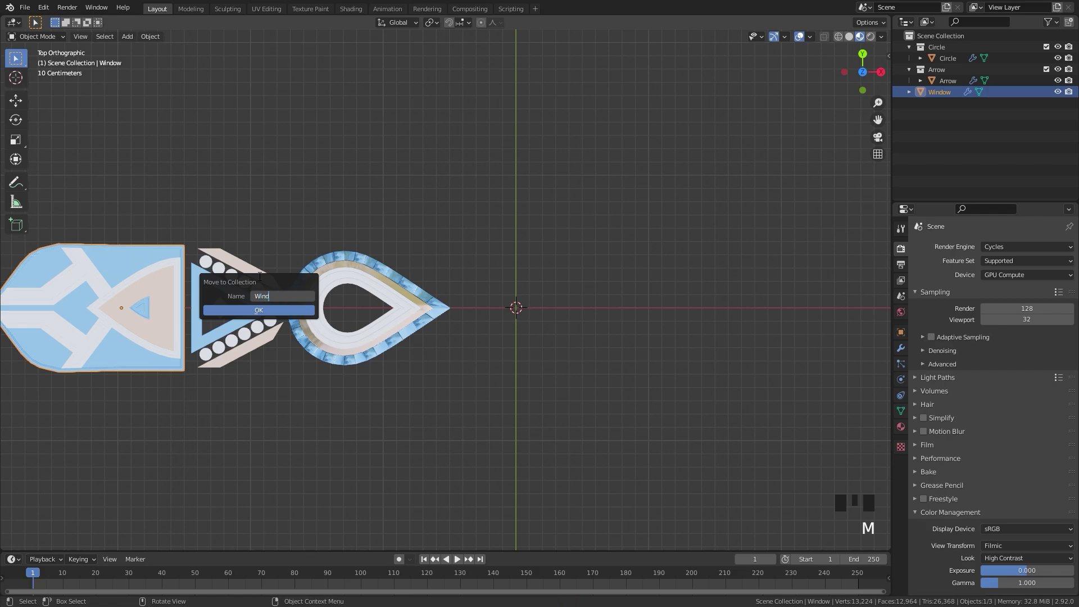
pyautogui.press('Return')
pyautogui.press('Return')
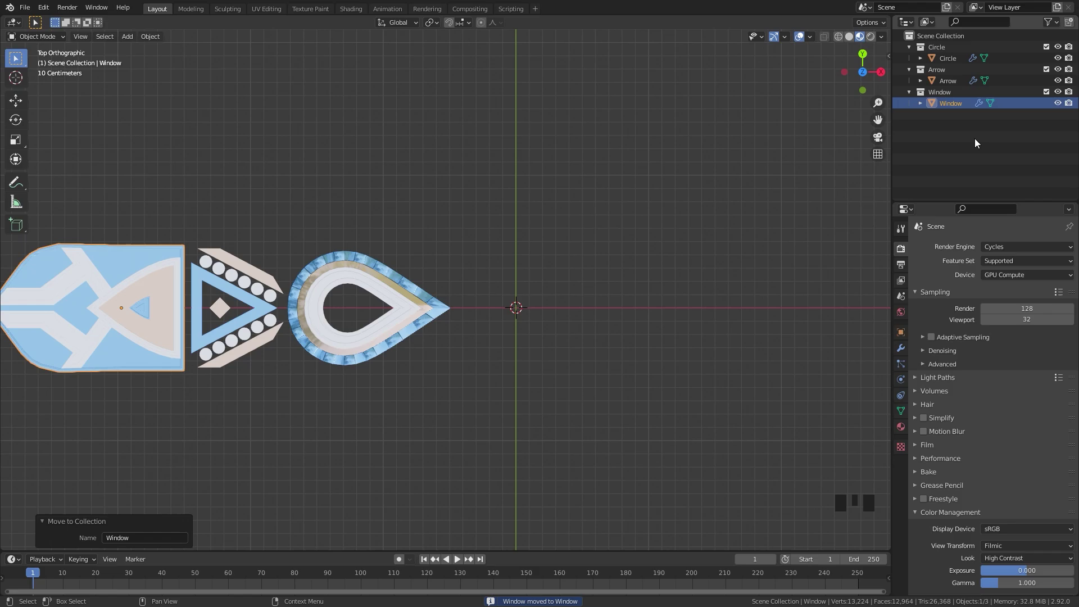
pyautogui.press('KP_Subtract')
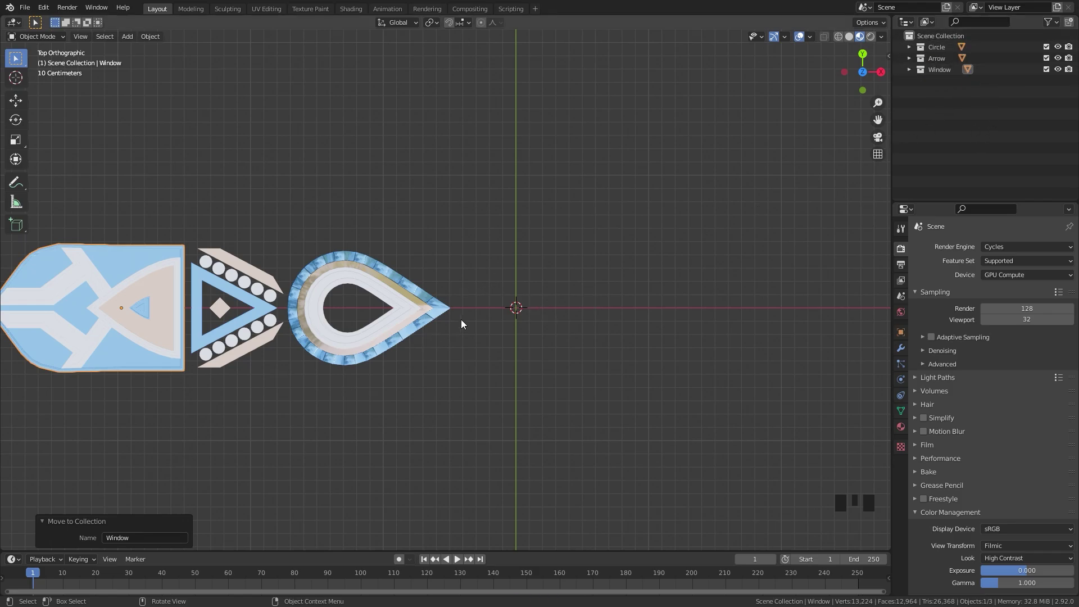
# Step: Add an instance of the Circle collection at the world origin and rotate it 30° about Z in top view
pyautogui.hotkey('shift', 'a')
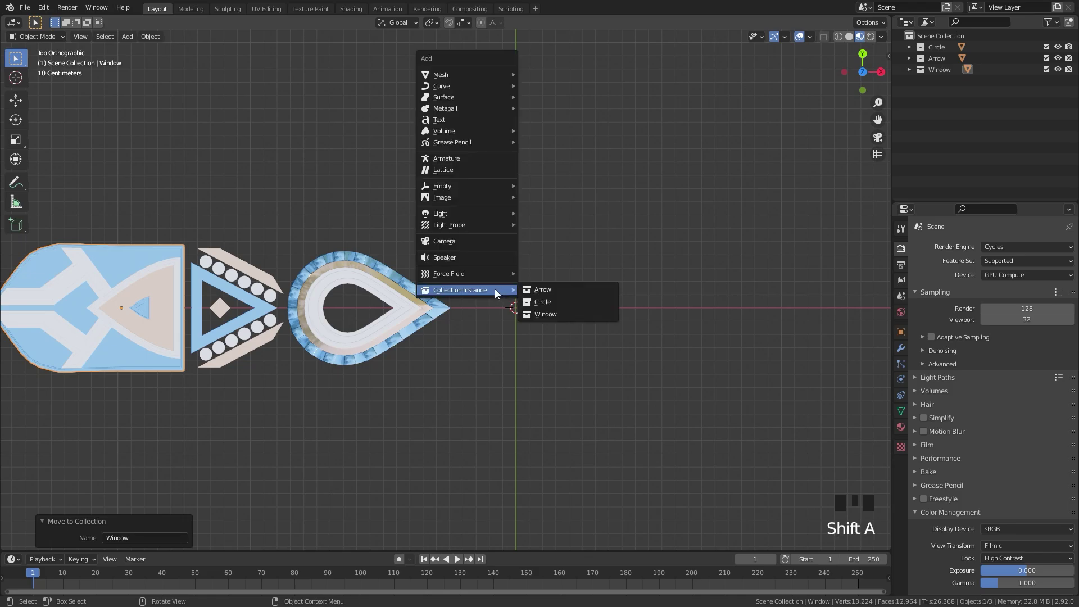
pyautogui.click(544, 302)
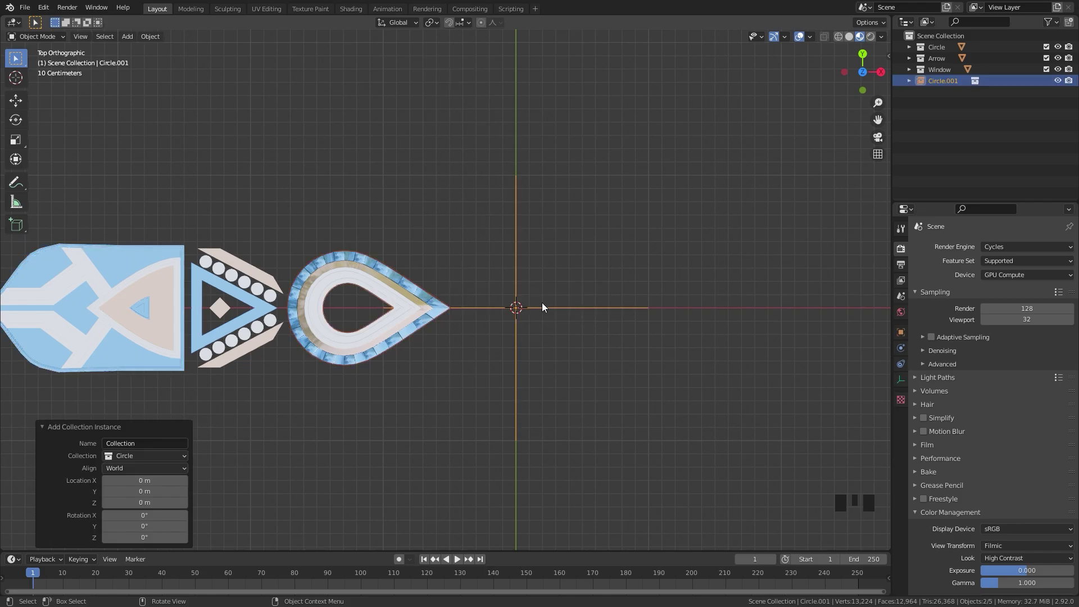
pyautogui.moveTo(543, 307); pyautogui.dragTo(489, 309, button='middle')
pyautogui.scroll(2, 489, 308)
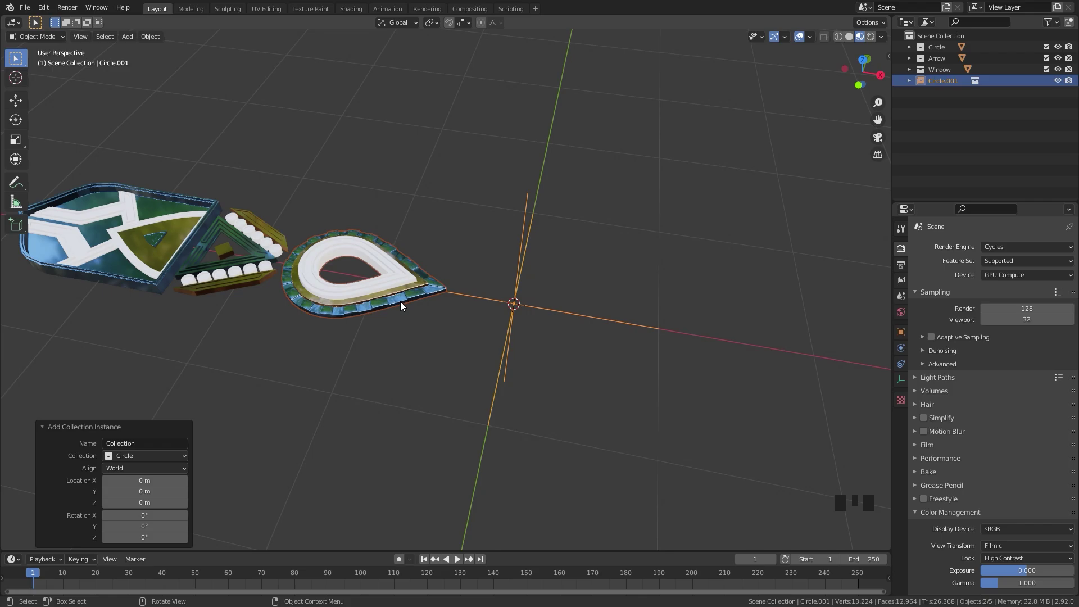
pyautogui.press('KP_7')
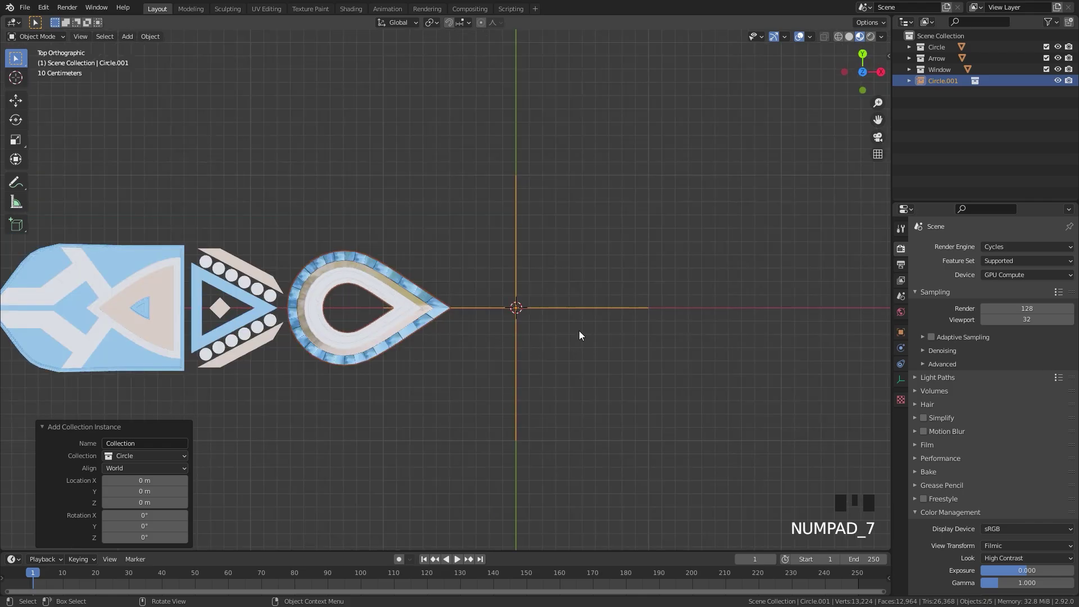
pyautogui.press('r')
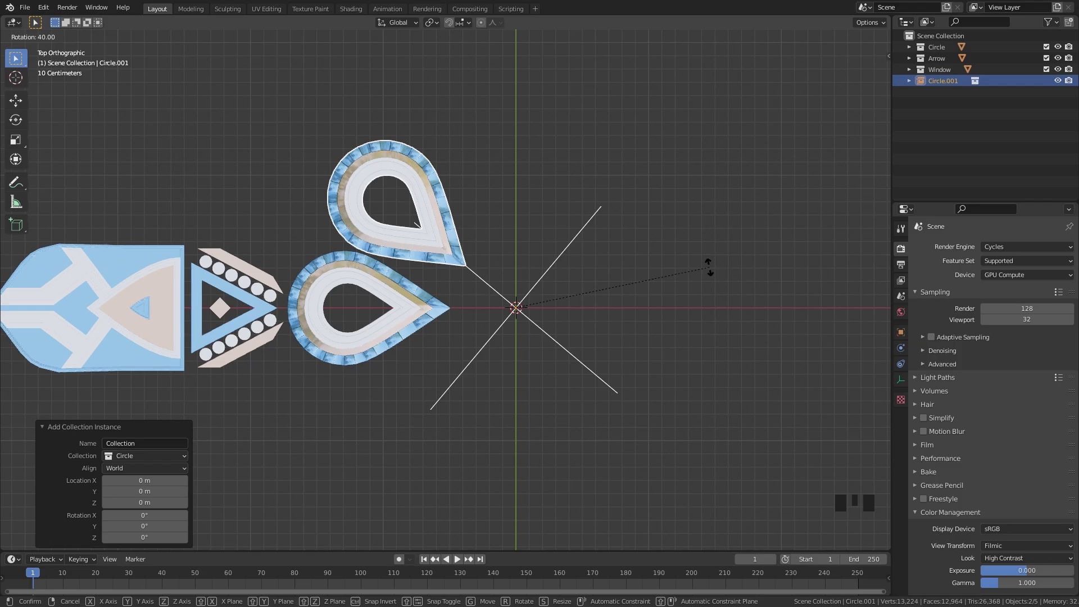
pyautogui.click(710, 236)
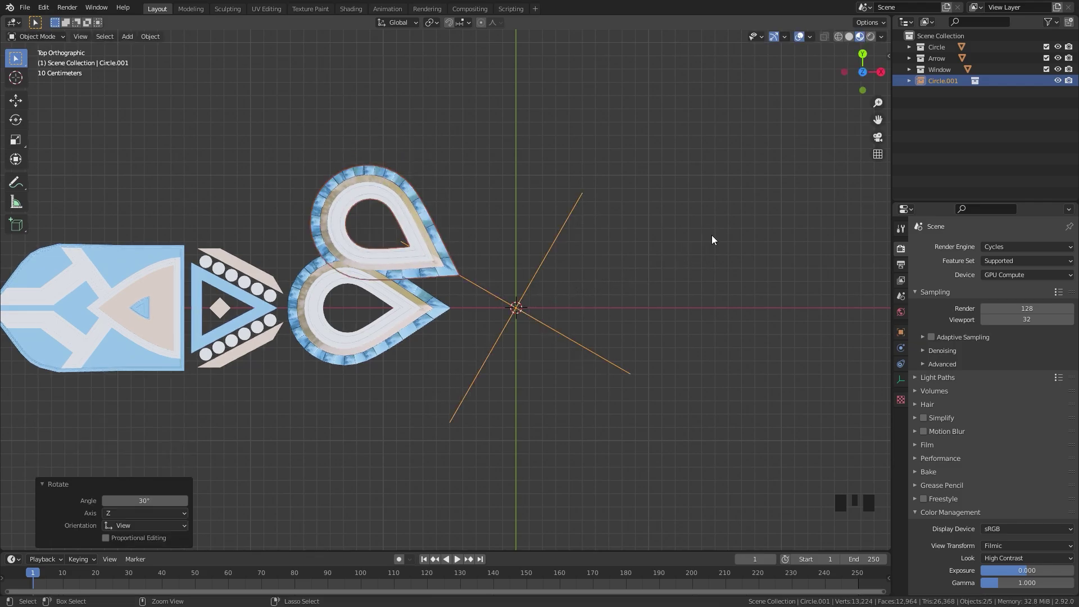
# Step: Try sliding the original Circle object along the global X axis toward the world origin in top view
pyautogui.click(427, 308)
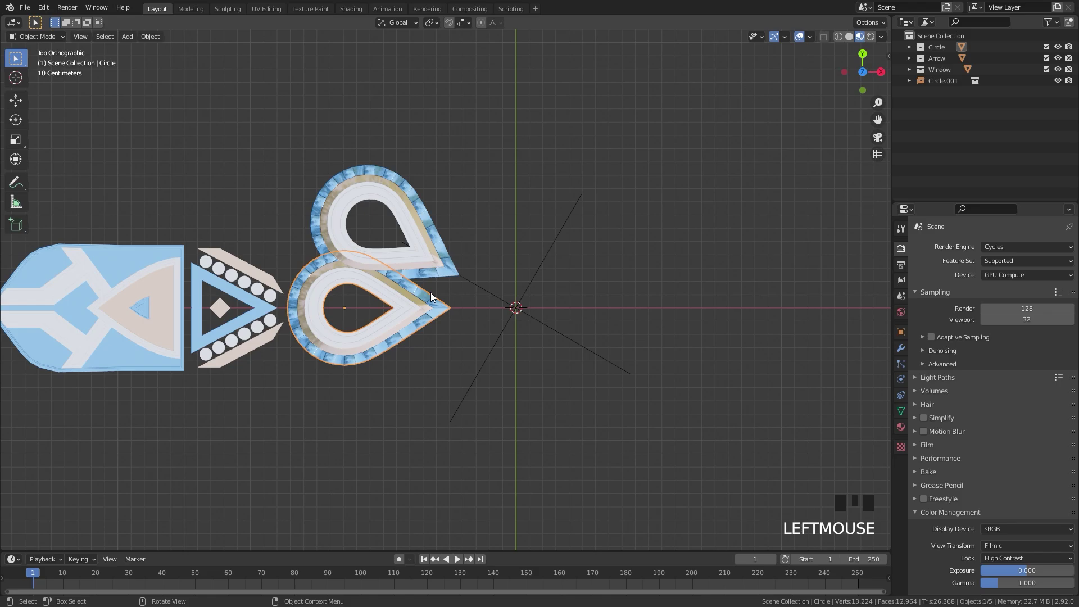
pyautogui.scroll(2, 431, 292)
pyautogui.moveTo(432, 293); pyautogui.dragTo(432, 245, button='middle')
pyautogui.click(433, 221)
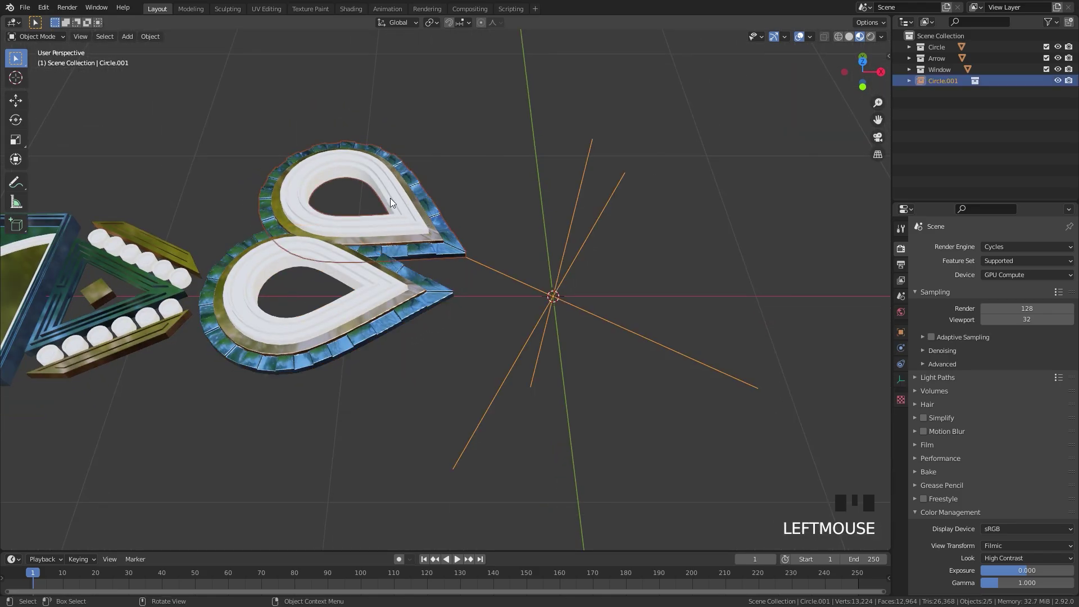
pyautogui.click(387, 303)
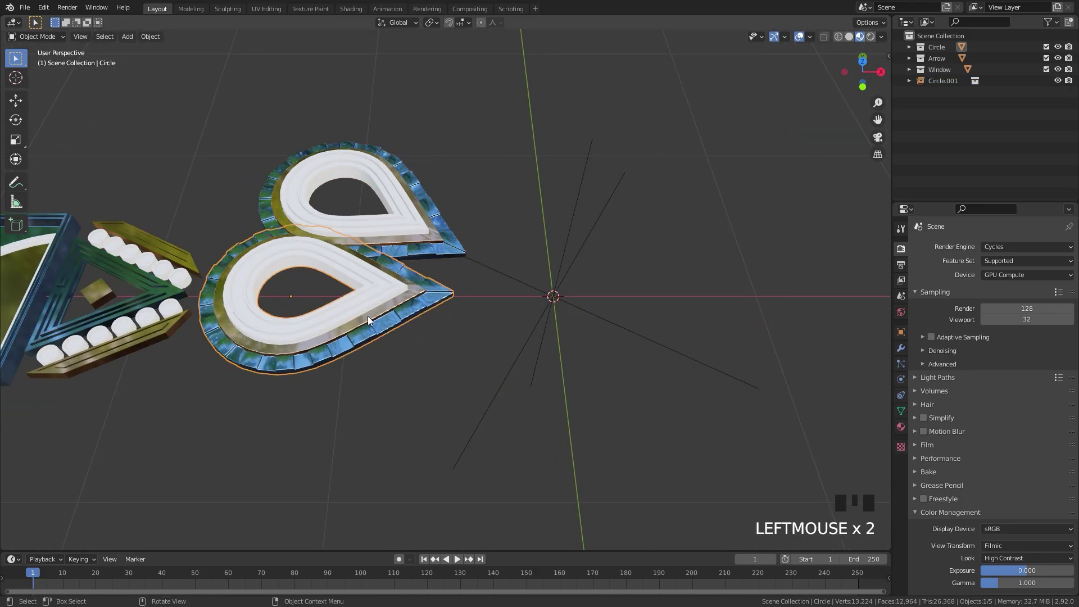
pyautogui.press('KP_7')
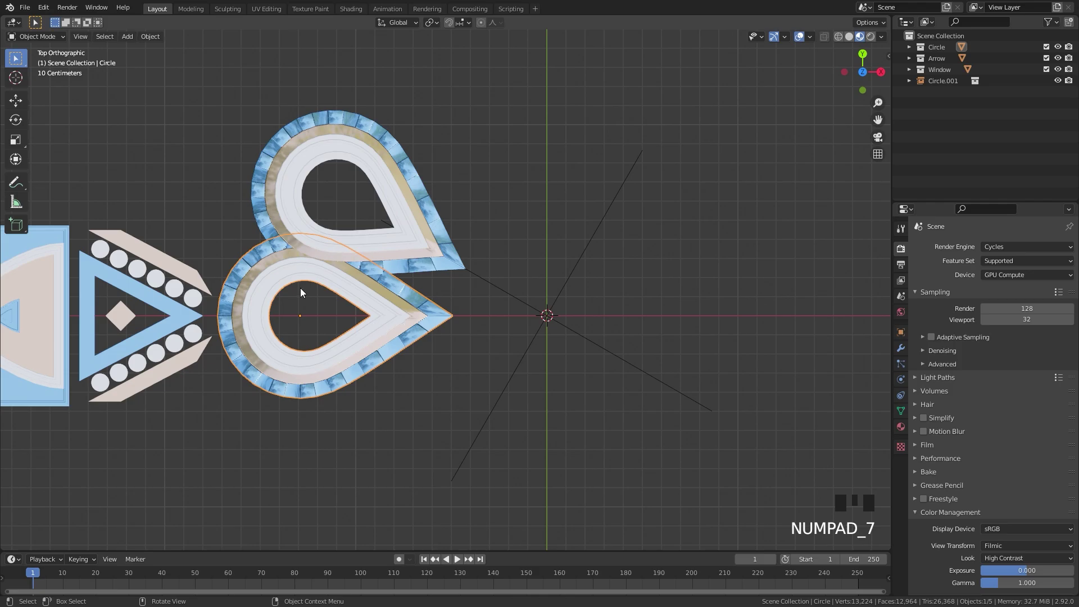
pyautogui.press('g')
pyautogui.press('x')
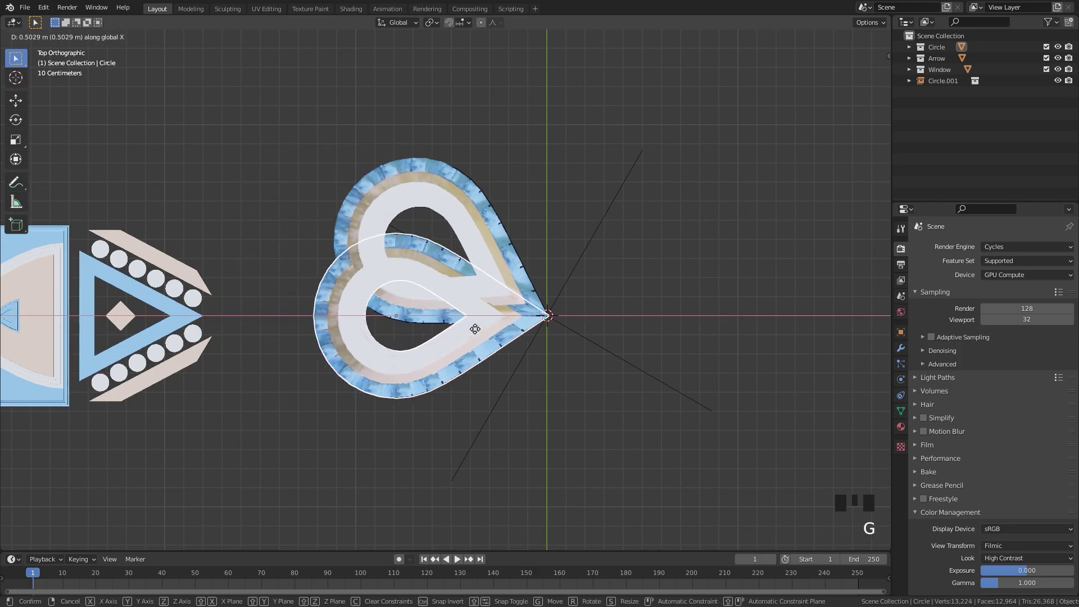
pyautogui.click(466, 284)
pyautogui.scroll(-3, 466, 283)
pyautogui.scroll(2, 367, 297)
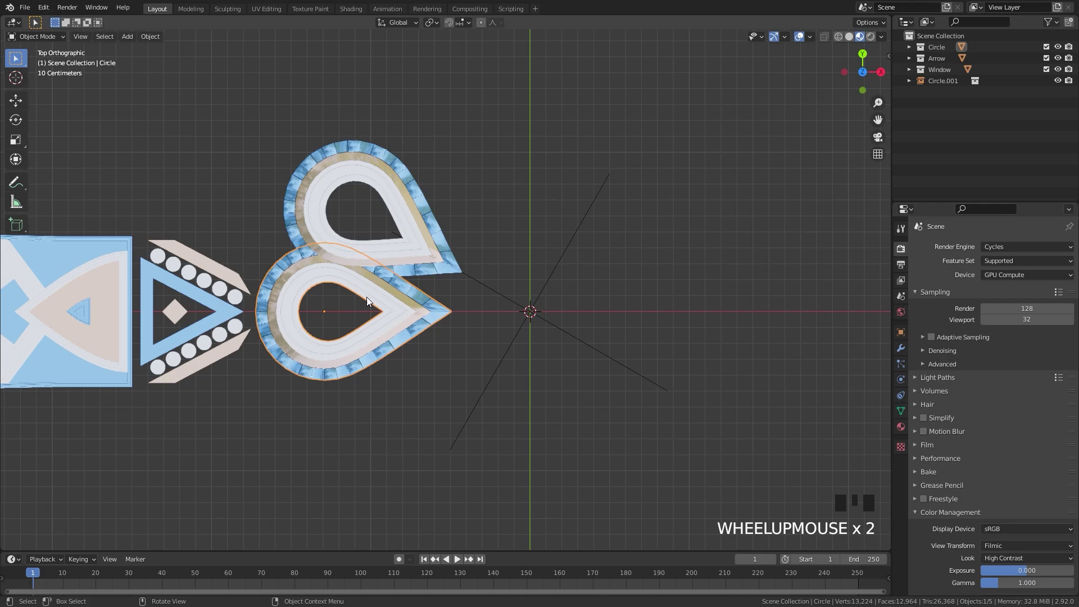
pyautogui.scroll(1, 425, 304)
pyautogui.press('g')
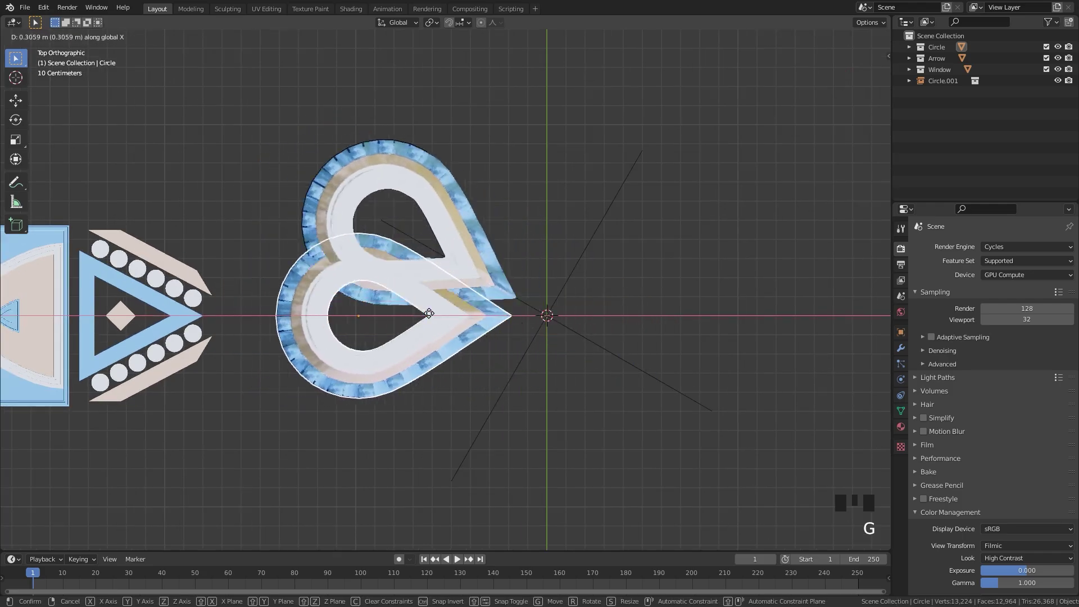
pyautogui.rightClick(450, 253)
# Step: Duplicate the rotated Circle instance in place and rotate the copy another 30° about Z around the origin
pyautogui.click(450, 253)
pyautogui.scroll(-1, 493, 217)
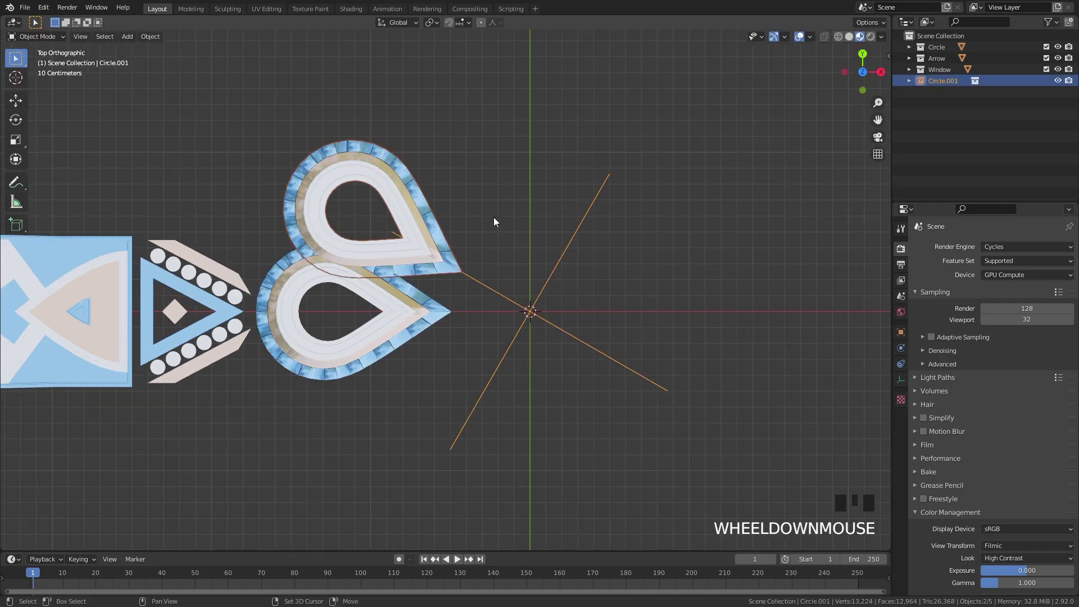
pyautogui.keyDown('shift'); pyautogui.moveTo(494, 217); pyautogui.dragTo(451, 220, button='middle'); pyautogui.keyUp('shift')
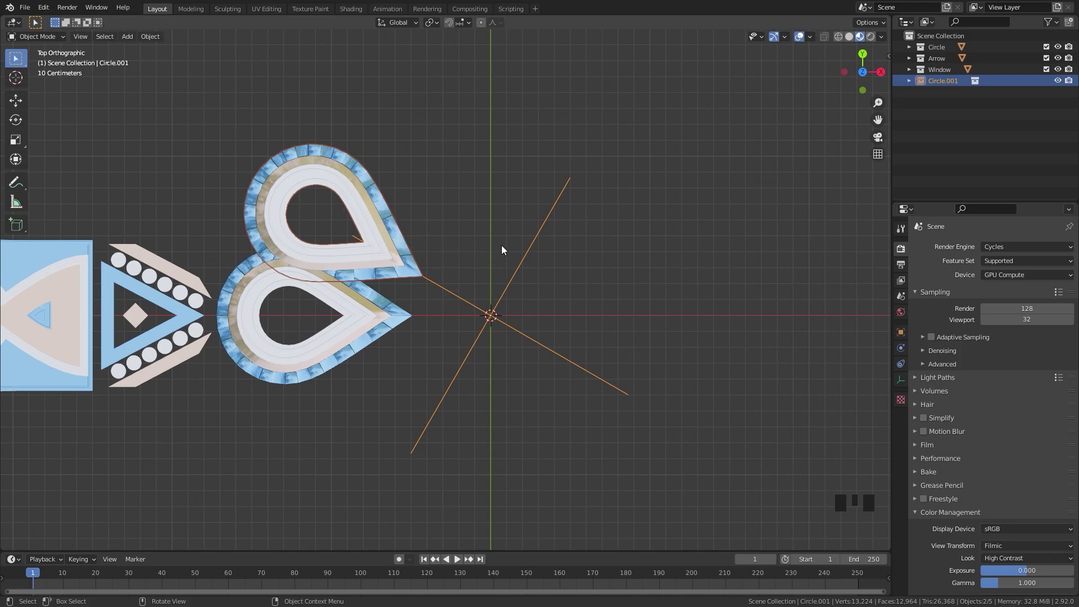
pyautogui.hotkey('shift', 'd')
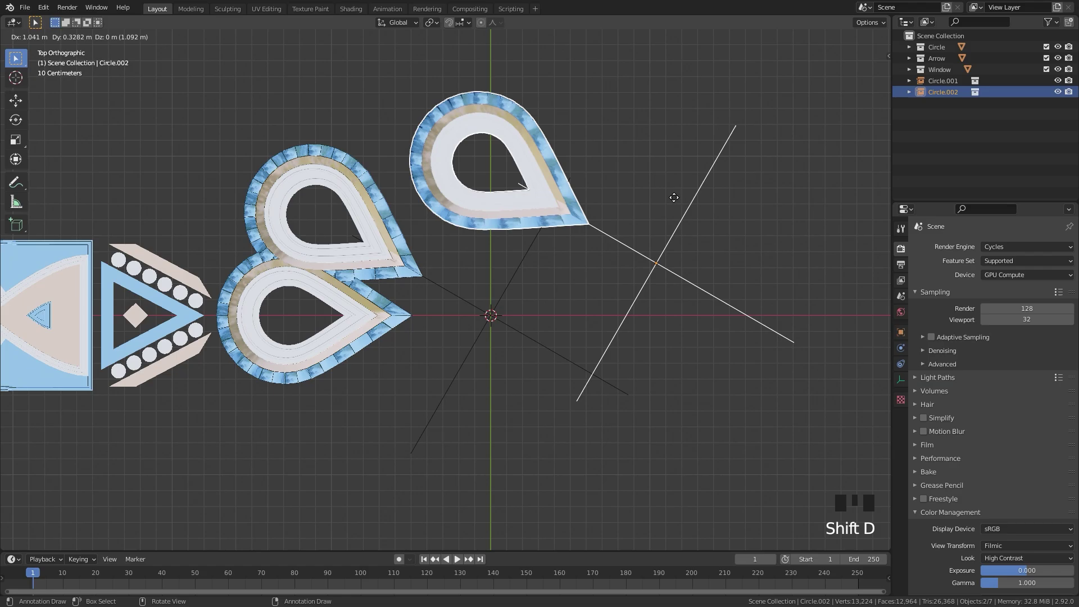
pyautogui.press('r')
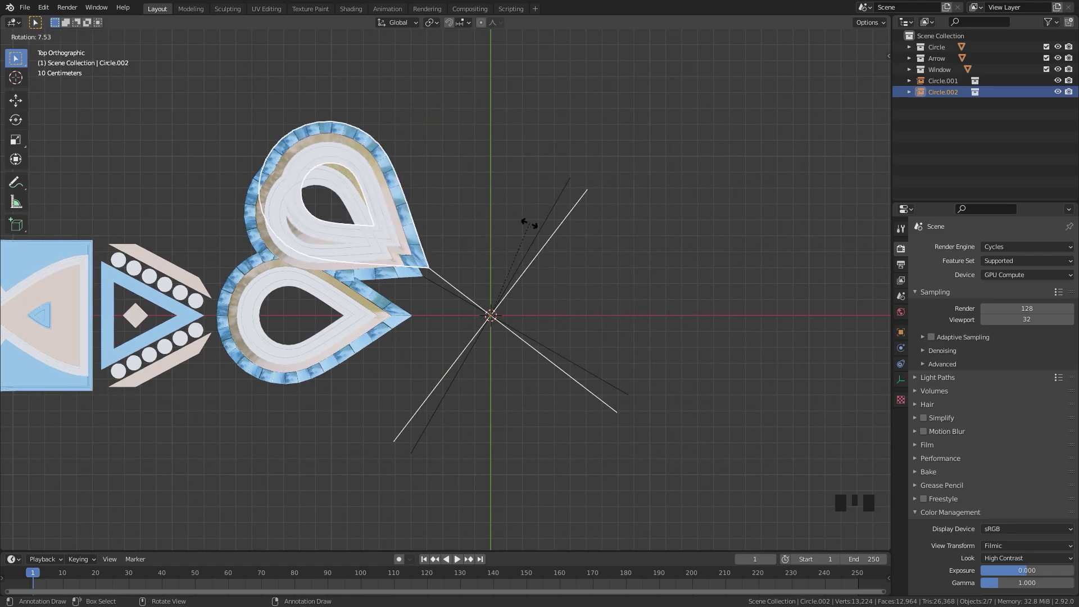
pyautogui.press('ctrl')
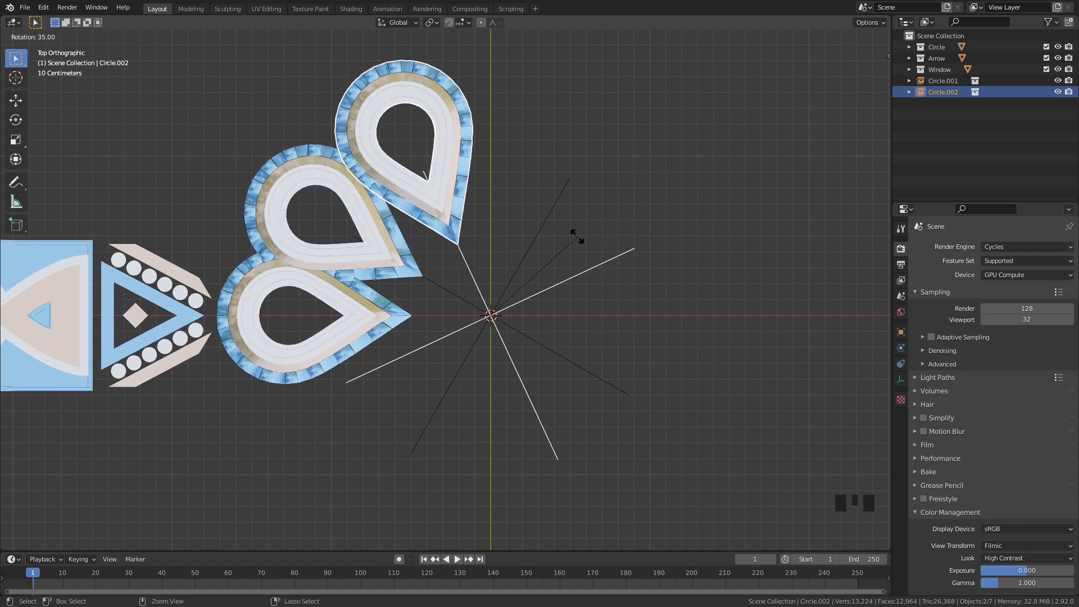
pyautogui.moveTo(576, 233)
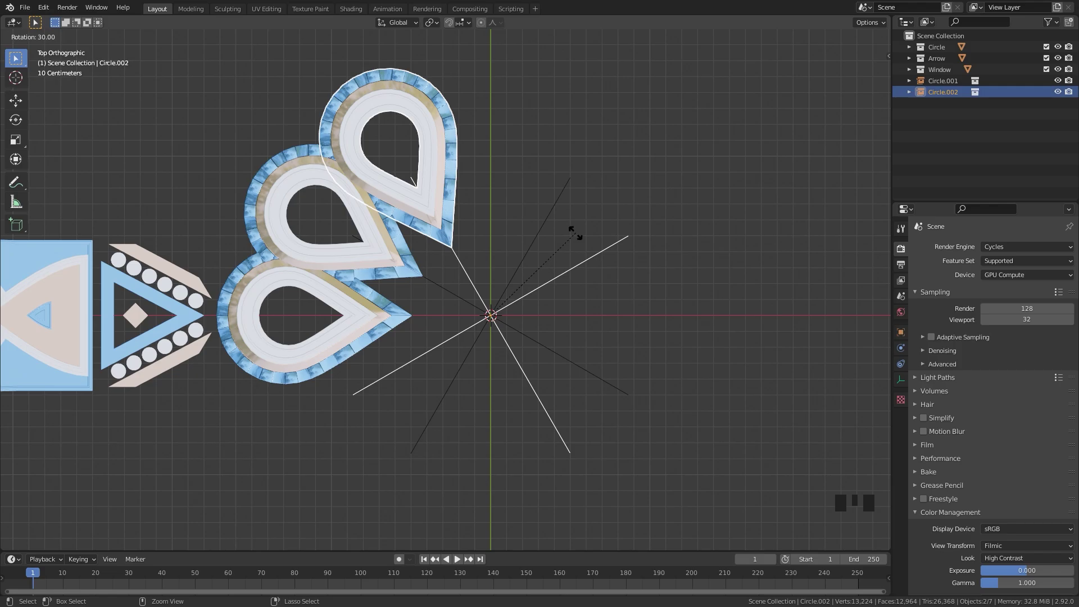
pyautogui.click(576, 233)
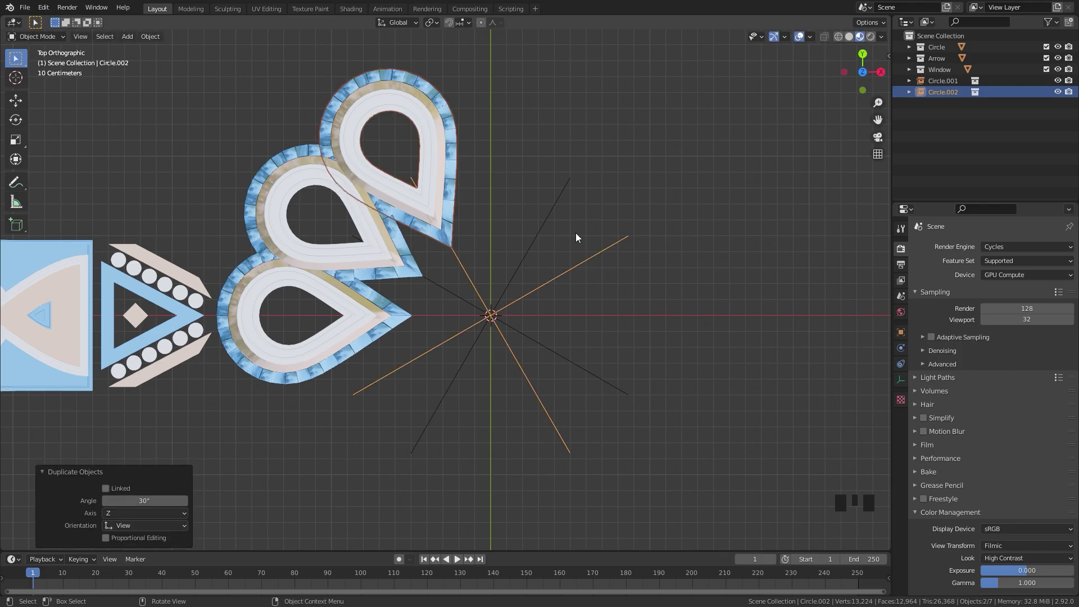
# Step: Repeat the 30° rotated duplication of the Circle instance until the petals form a full ring, ending with Circle.011
pyautogui.hotkey('shift', 'r')
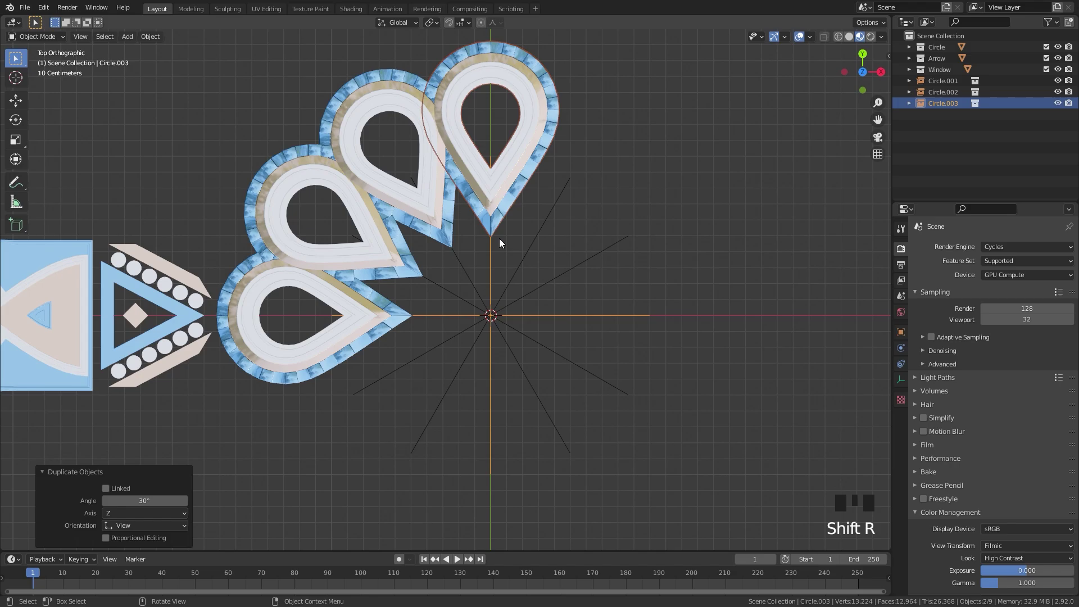
pyautogui.hotkey('shift', 'r')
pyautogui.hotkey('shift', 'r')
pyautogui.hotkey('shift', 'r')
pyautogui.hotkey('shift', 'r')
pyautogui.hotkey('shift', 'r')
pyautogui.hotkey('shift', 'r')
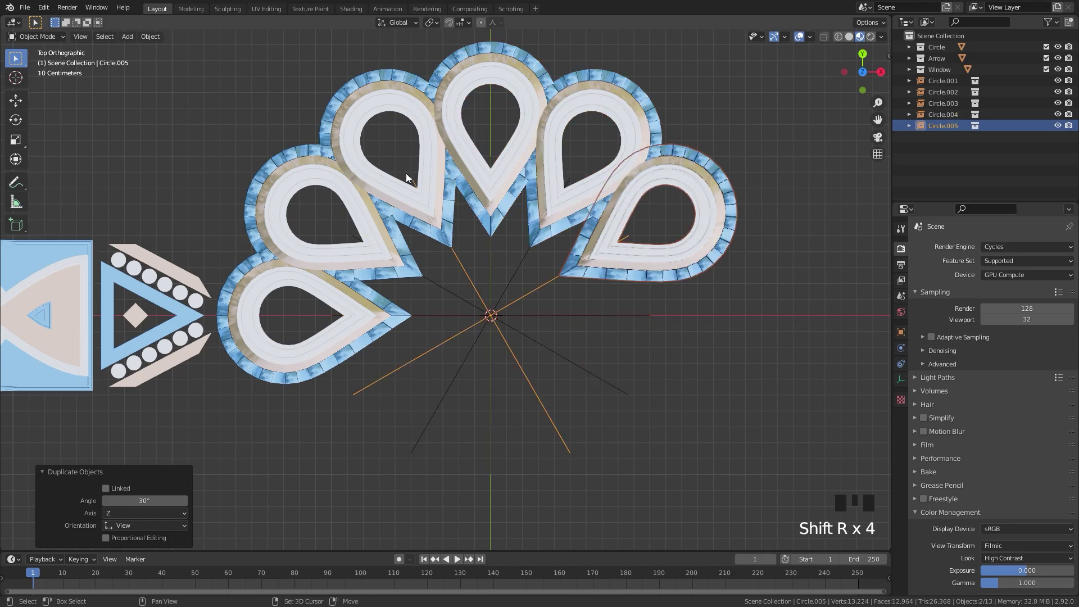
pyautogui.hotkey('shift', 'r')
pyautogui.hotkey('shift', 'r')
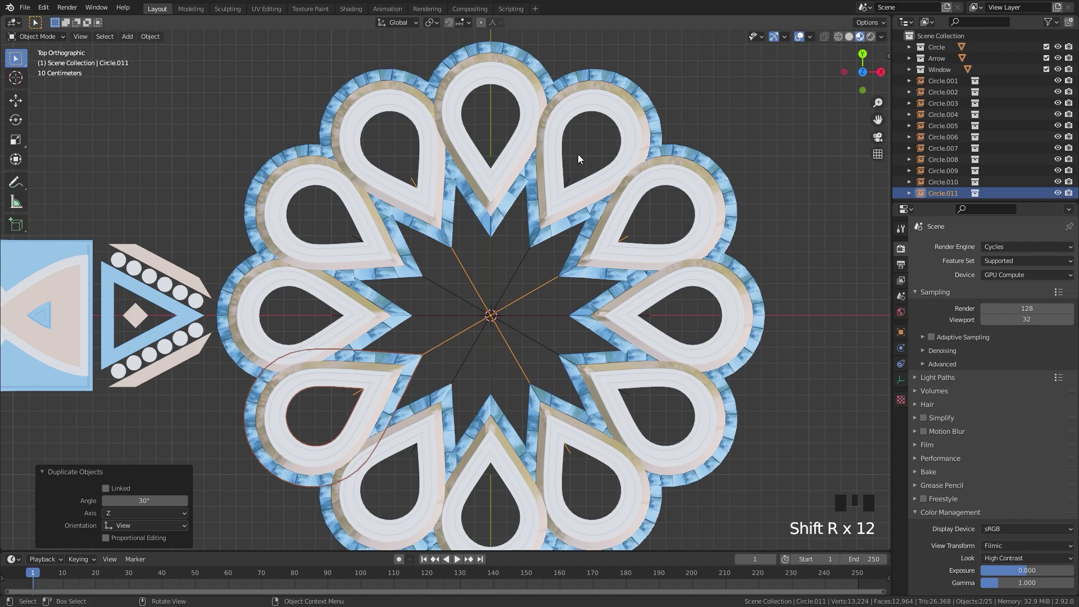
# Step: Move the original Circle object about 0.34 m along the global X axis toward the world origin
pyautogui.click(378, 315)
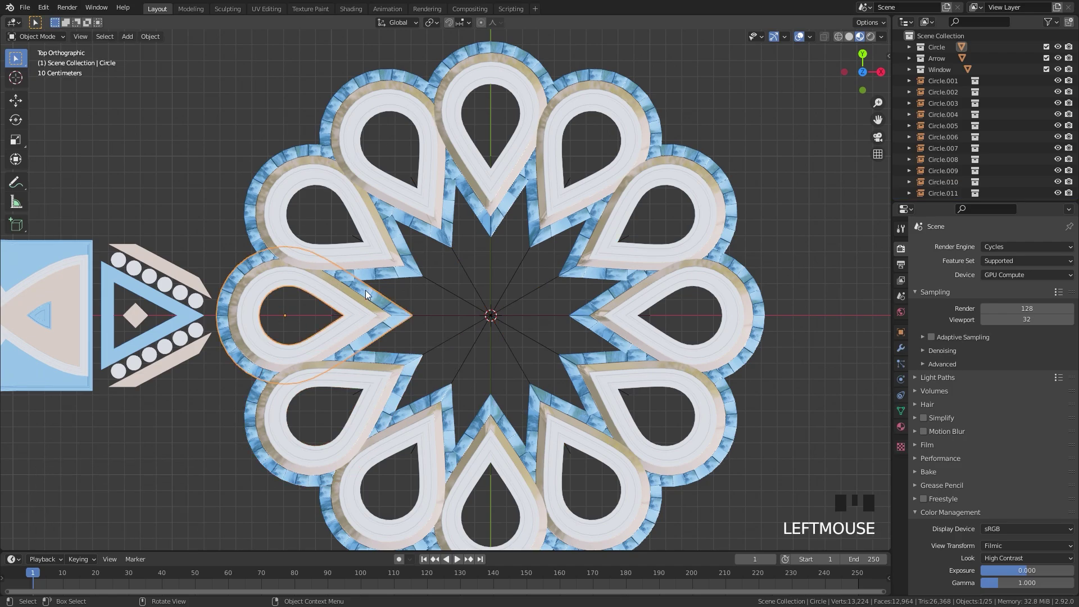
pyautogui.scroll(-2, 344, 325)
pyautogui.press('g')
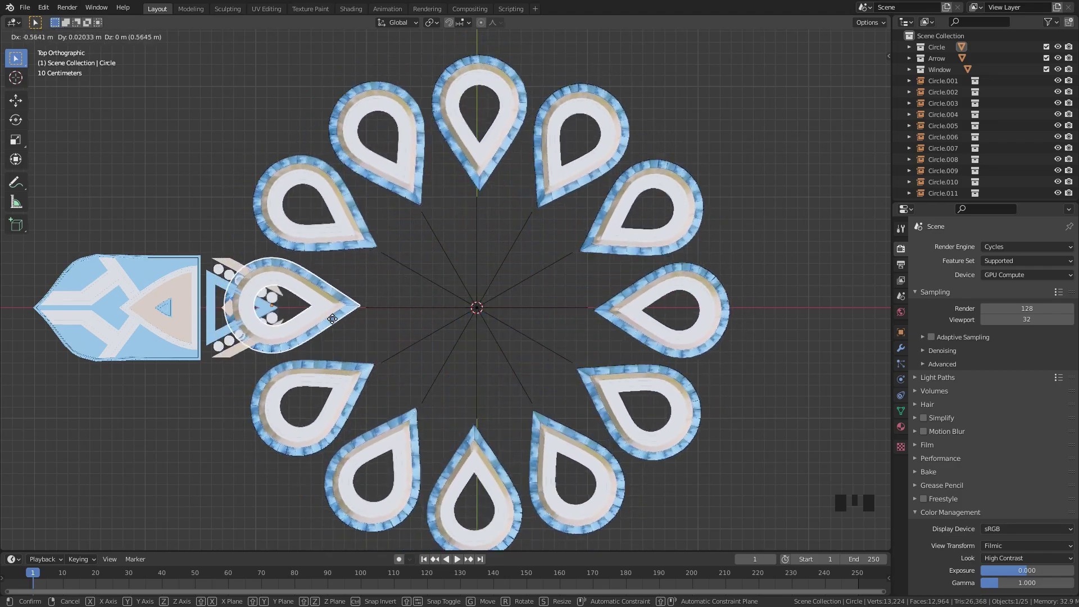
pyautogui.press('Escape')
pyautogui.scroll(3, 401, 325)
pyautogui.press('g')
pyautogui.press('x')
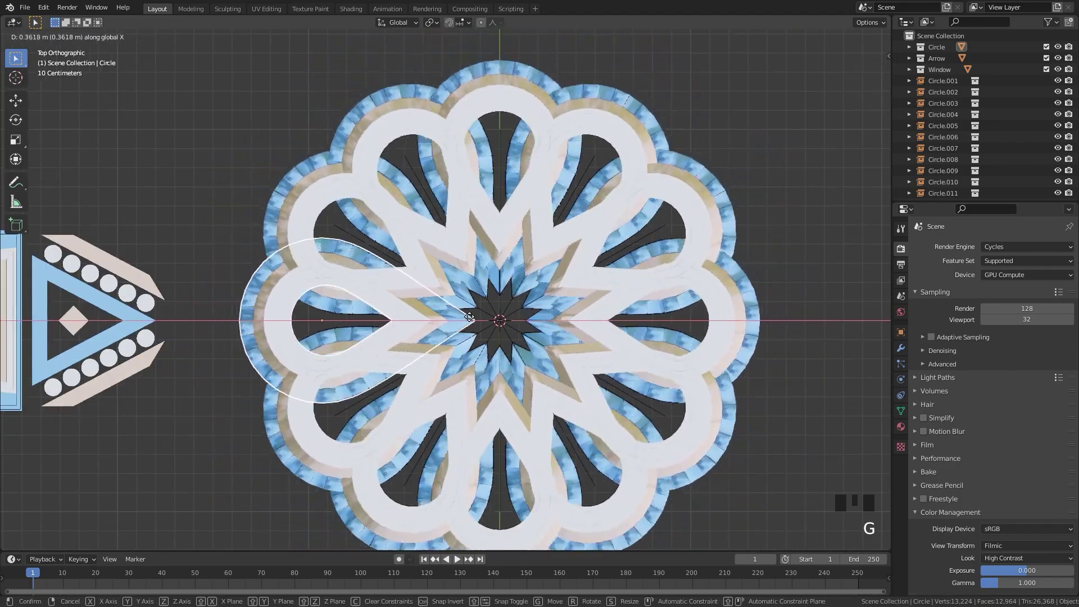
pyautogui.click(474, 314)
pyautogui.moveTo(474, 313); pyautogui.dragTo(449, 289, button='middle')
pyautogui.scroll(2, 477, 297)
pyautogui.press('KP_7')
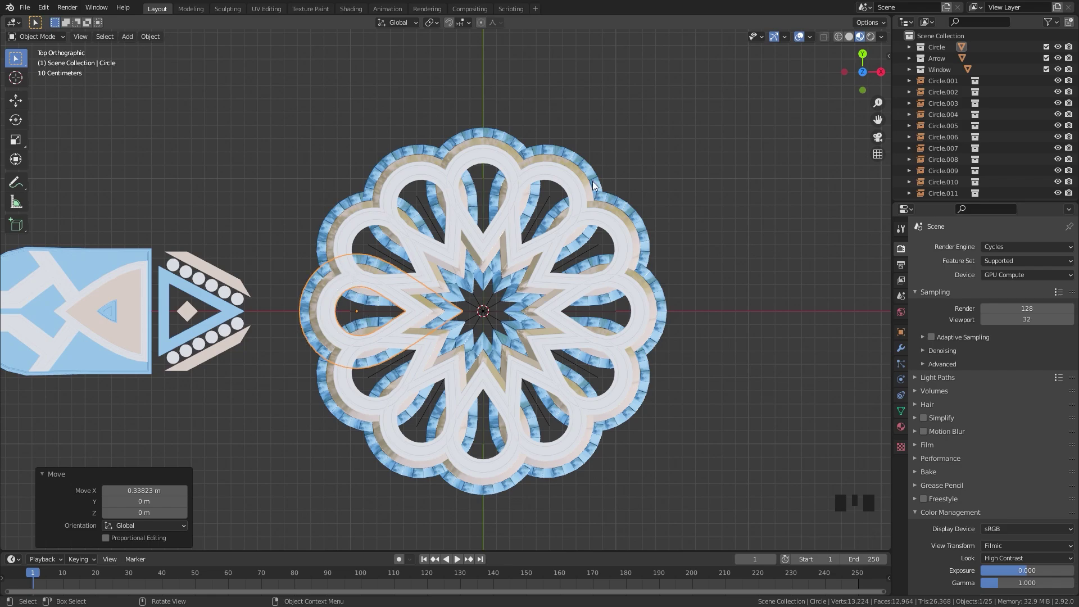
pyautogui.scroll(1, 483, 368)
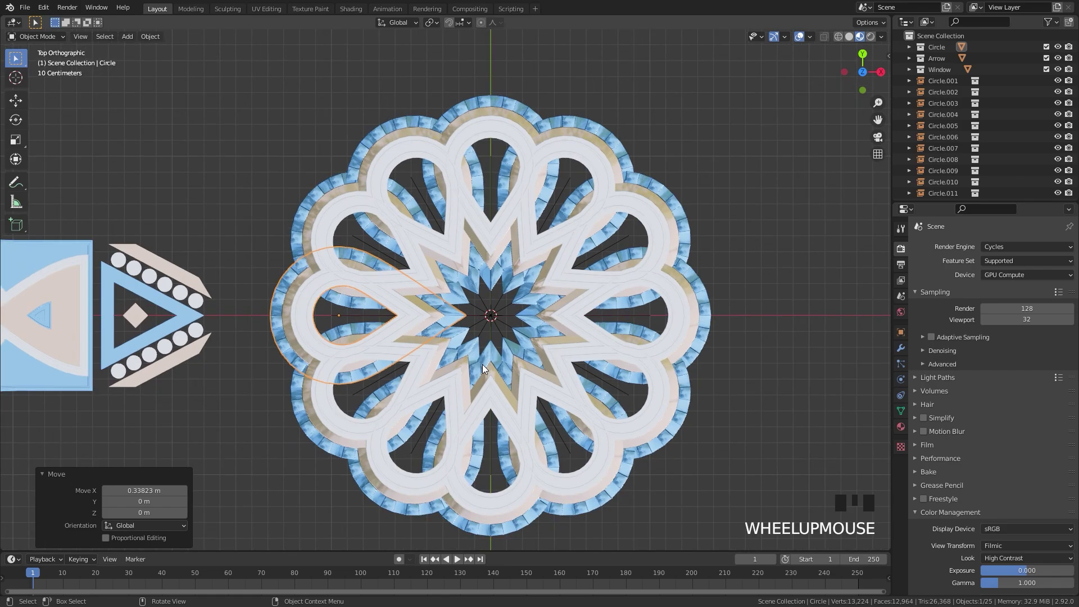
# Step: Drive the original Circle object's Z rotation with the expression #frame/50
pyautogui.press('n')
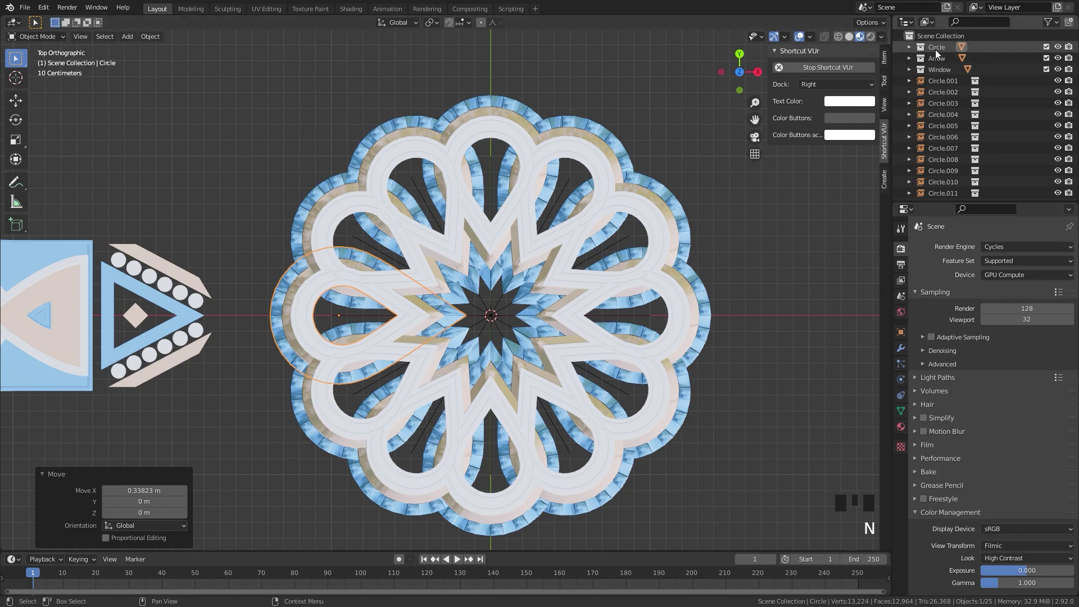
pyautogui.click(885, 59)
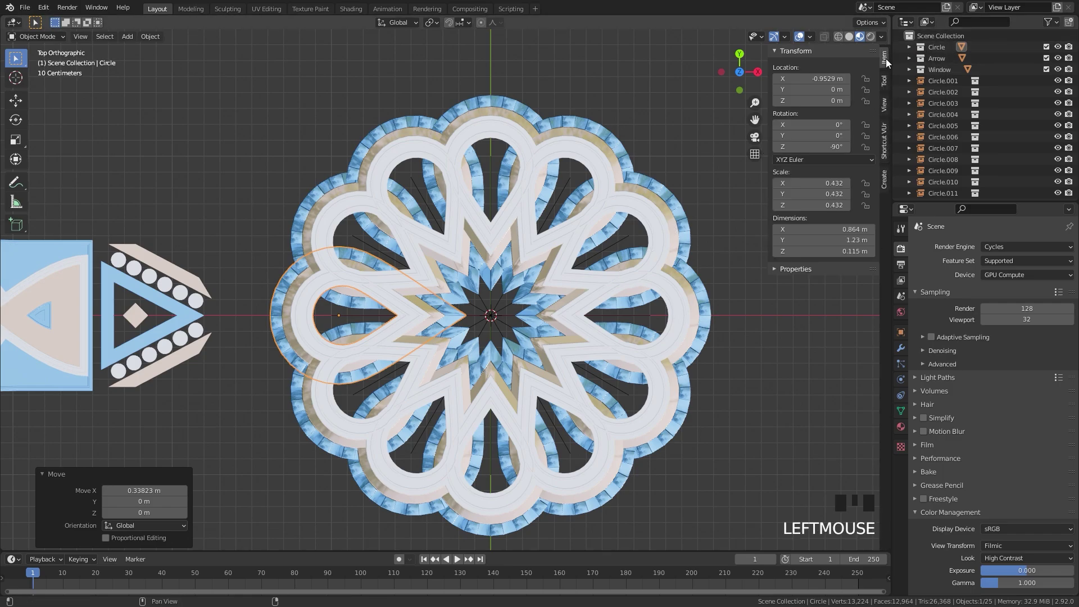
pyautogui.doubleClick(792, 147)
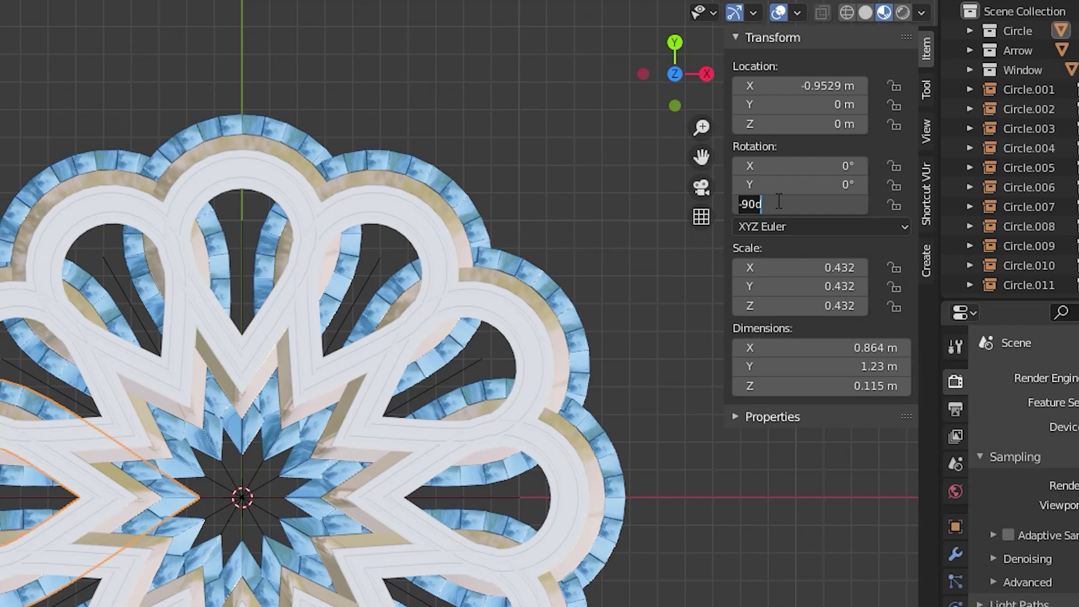
pyautogui.write('#')
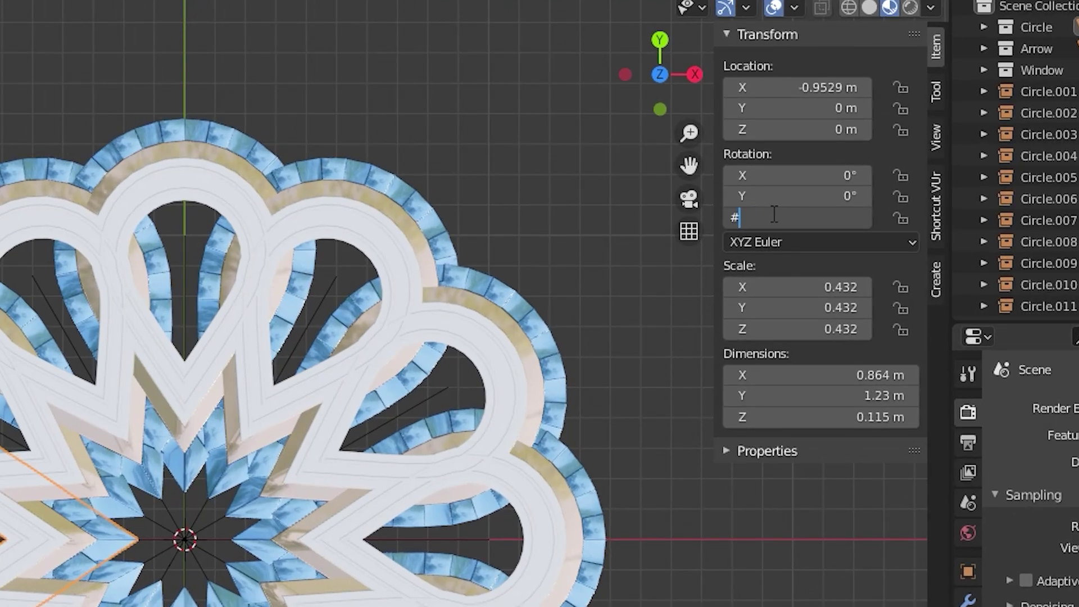
pyautogui.write('frame/50')
pyautogui.press('Return')
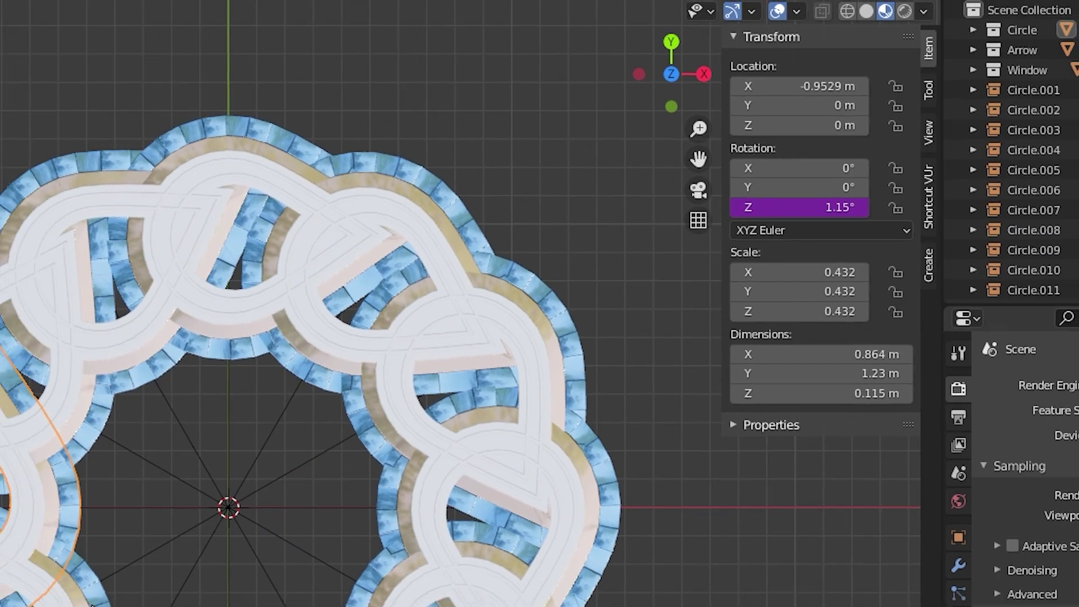
# Step: Play the animation to examine how the driven rotation turns every petal, and return to frame 1
pyautogui.press('space')
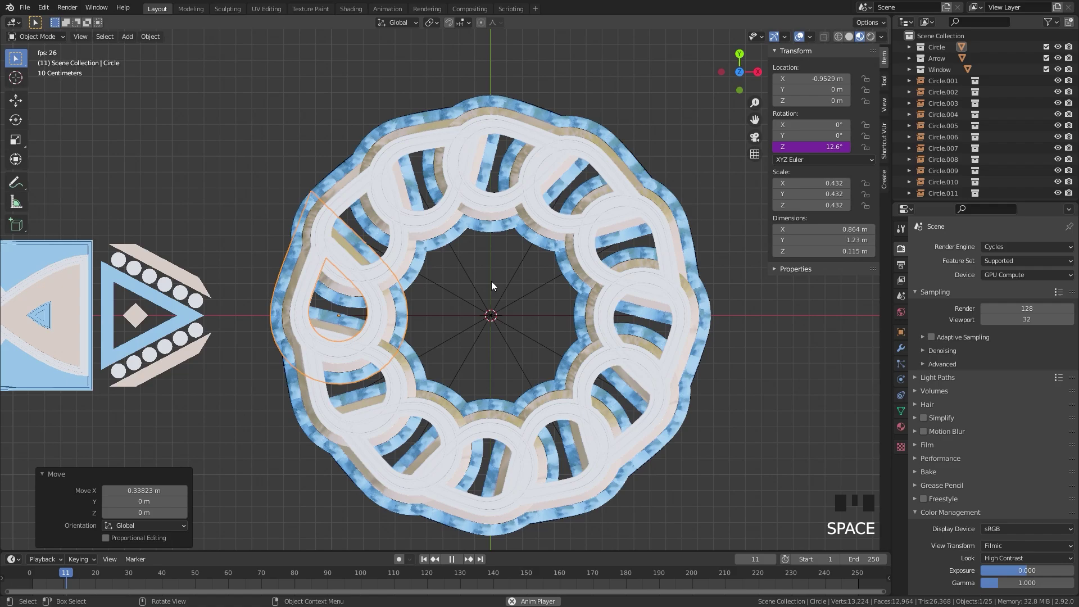
pyautogui.keyDown('shift'); pyautogui.moveTo(525, 283); pyautogui.dragTo(495, 238, button='middle'); pyautogui.keyUp('shift')
pyautogui.scroll(-2, 498, 237)
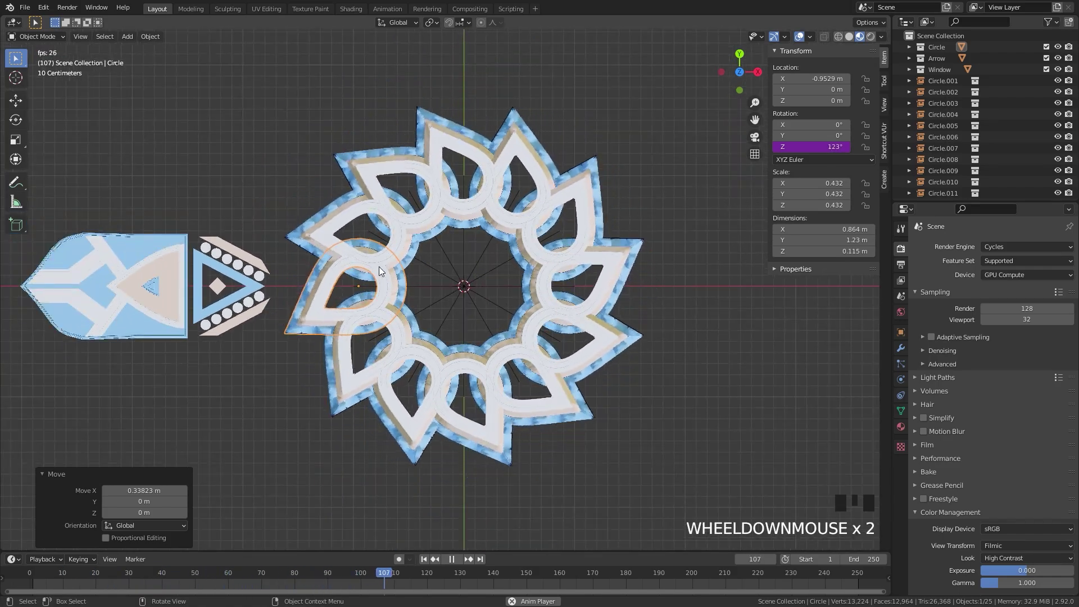
pyautogui.scroll(1, 368, 147)
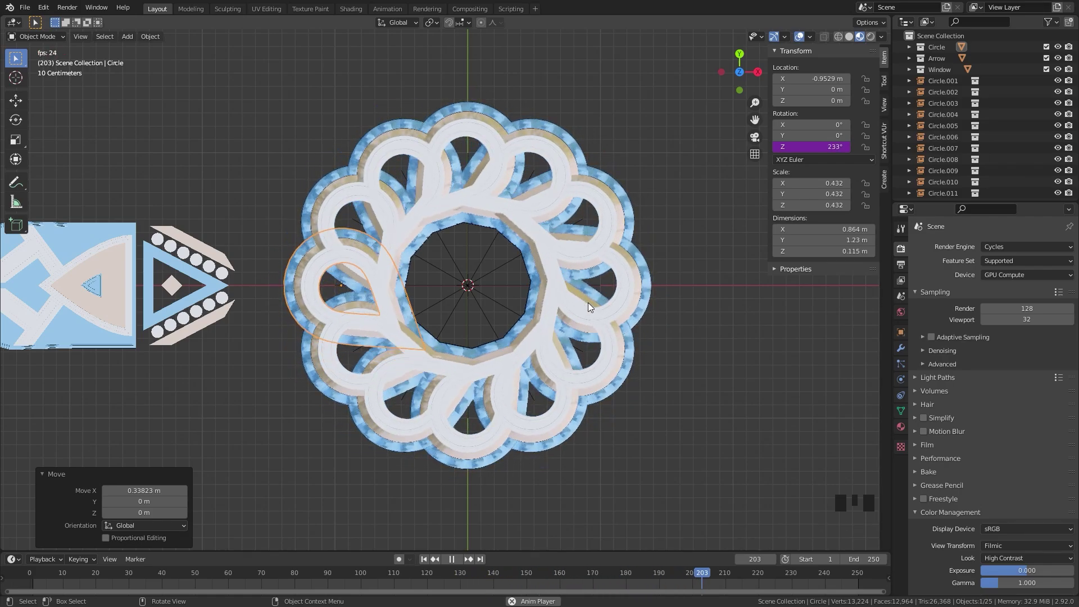
pyautogui.press('Escape')
pyautogui.scroll(2, 288, 299)
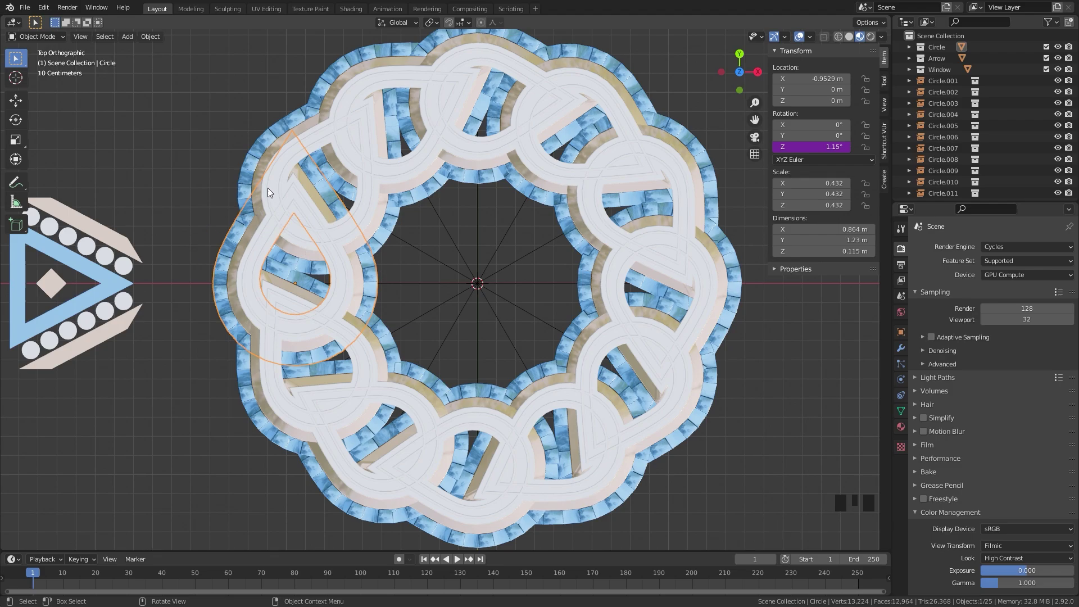
# Step: Try extruding two faces on the outer rim of the original Circle mesh
pyautogui.press('Tab')
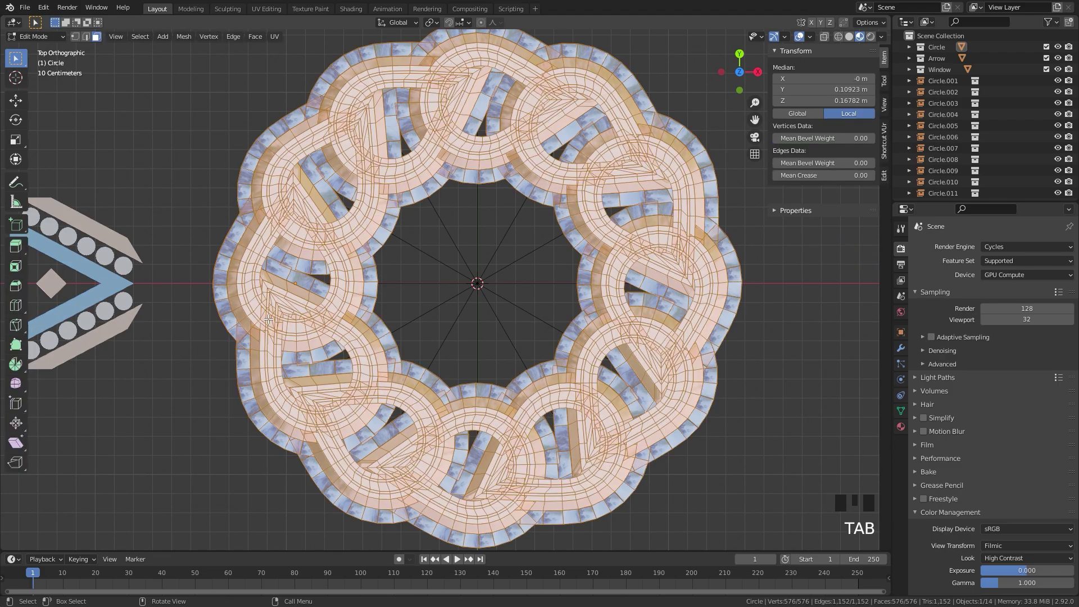
pyautogui.keyDown('shift'); pyautogui.moveTo(274, 340); pyautogui.dragTo(437, 273, button='middle'); pyautogui.keyUp('shift')
pyautogui.scroll(2, 437, 273)
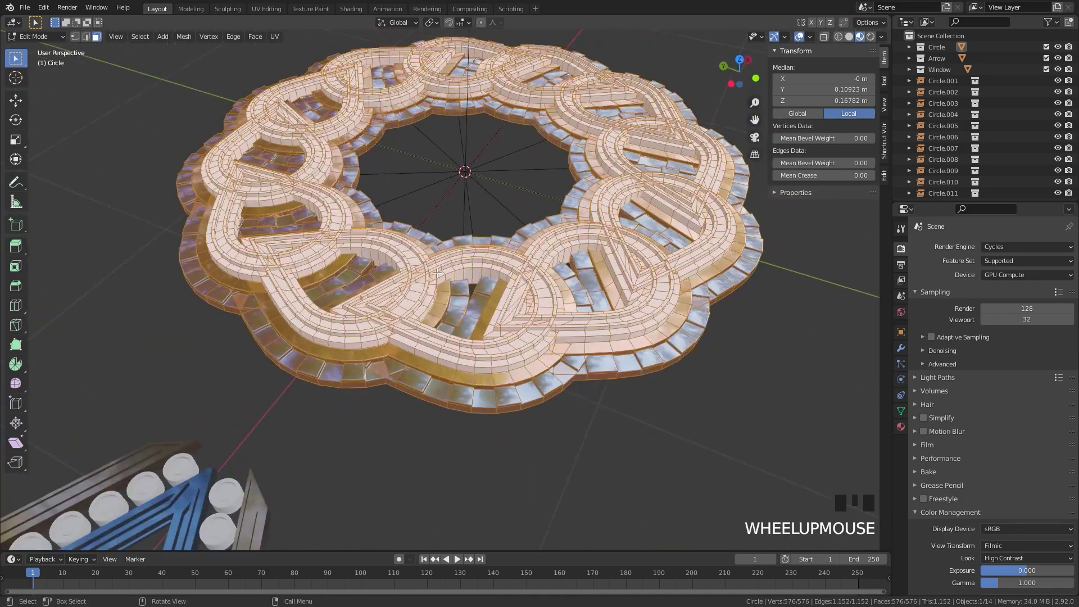
pyautogui.click(291, 372)
pyautogui.keyDown('shift'); pyautogui.click(284, 365); pyautogui.keyUp('shift')
pyautogui.keyDown('shift'); pyautogui.click(278, 358); pyautogui.keyUp('shift')
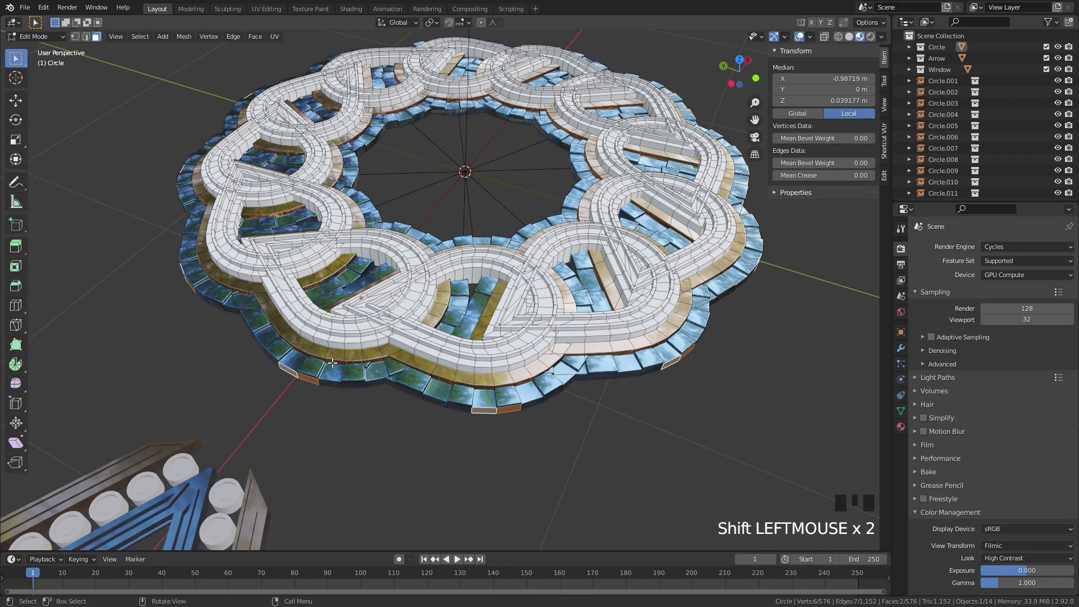
pyautogui.press('e')
pyautogui.click(303, 393)
pyautogui.press('Tab')
pyautogui.scroll(-3, 390, 321)
pyautogui.moveTo(390, 322); pyautogui.dragTo(369, 32, button='middle')
pyautogui.scroll(3, 520, 256)
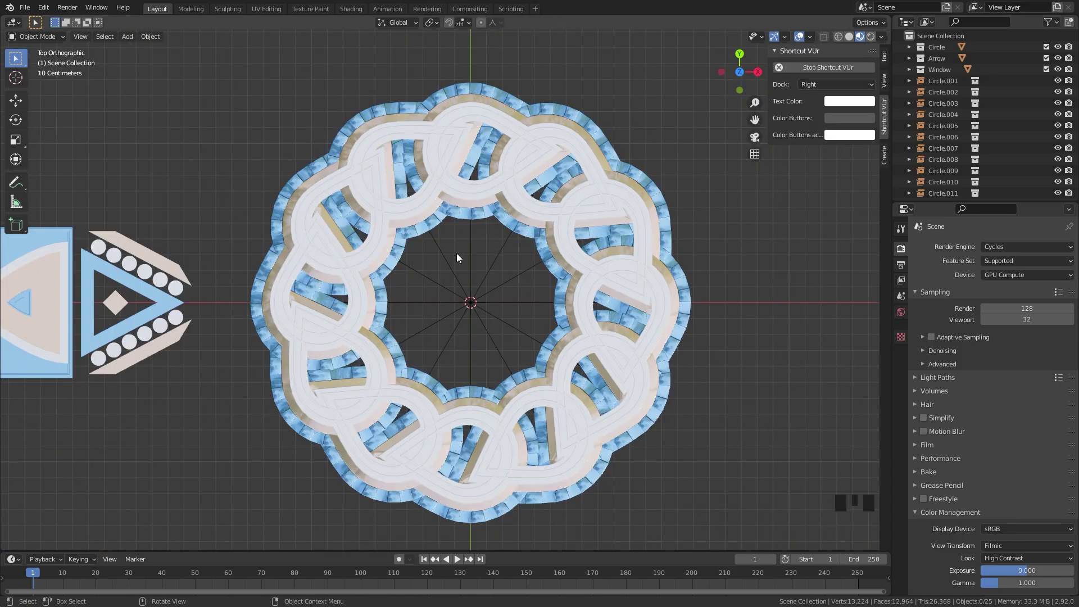
# Step: Select all the Circle instances at the world origin and try deleting them
pyautogui.moveTo(435, 244); pyautogui.dragTo(498, 329)
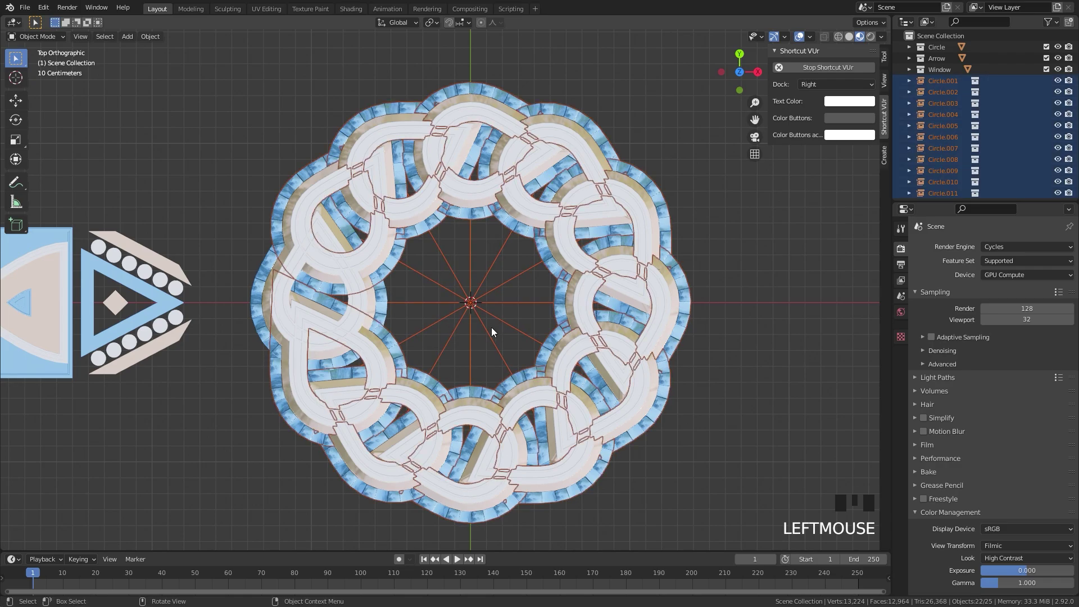
pyautogui.press('x')
pyautogui.click(481, 304)
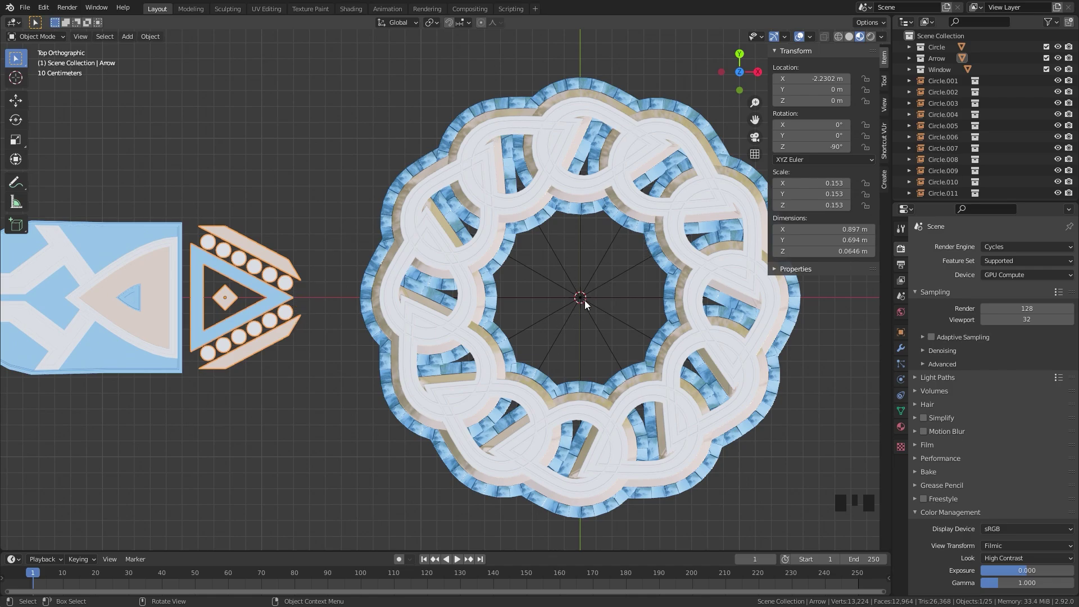
# Step: Try an Array modifier with a count of 46 on the original Arrow object and remove it
pyautogui.scroll(1, 259, 283)
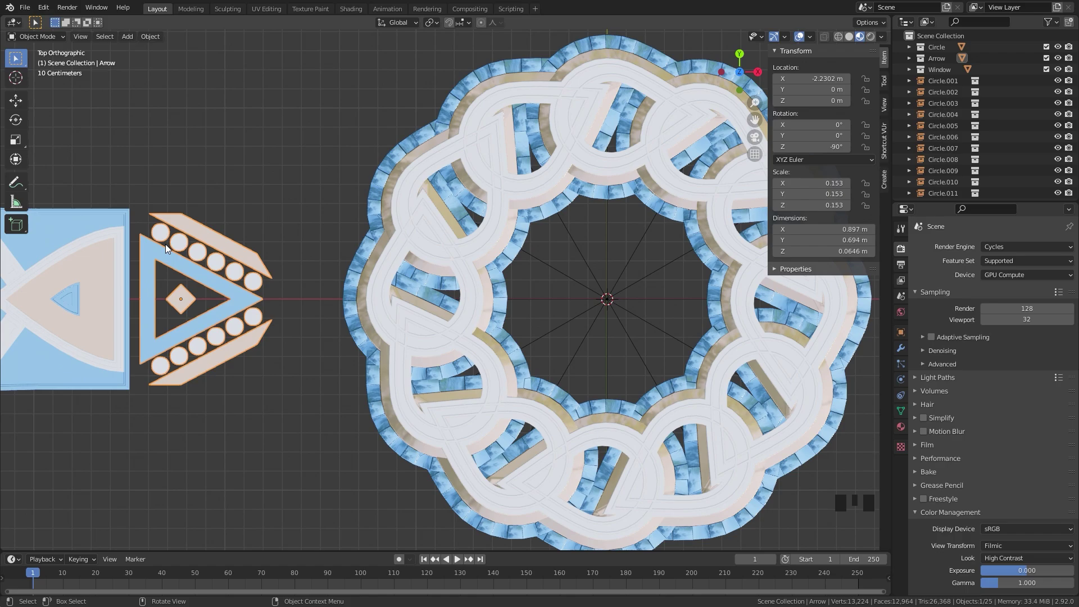
pyautogui.click(901, 348)
pyautogui.click(942, 241)
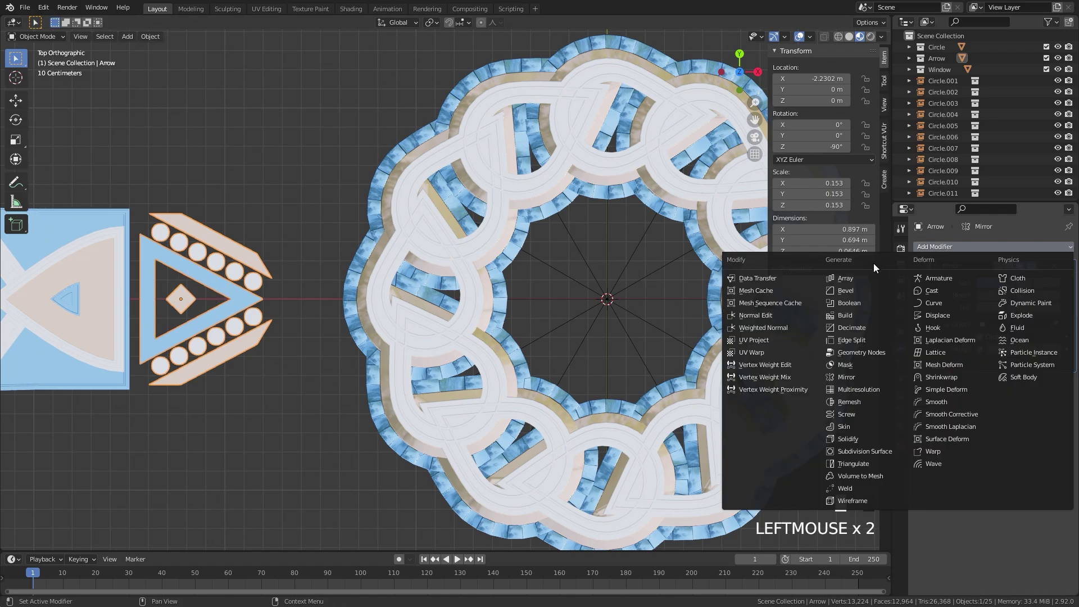
pyautogui.click(848, 278)
pyautogui.moveTo(1006, 412); pyautogui.dragTo(1051, 412)
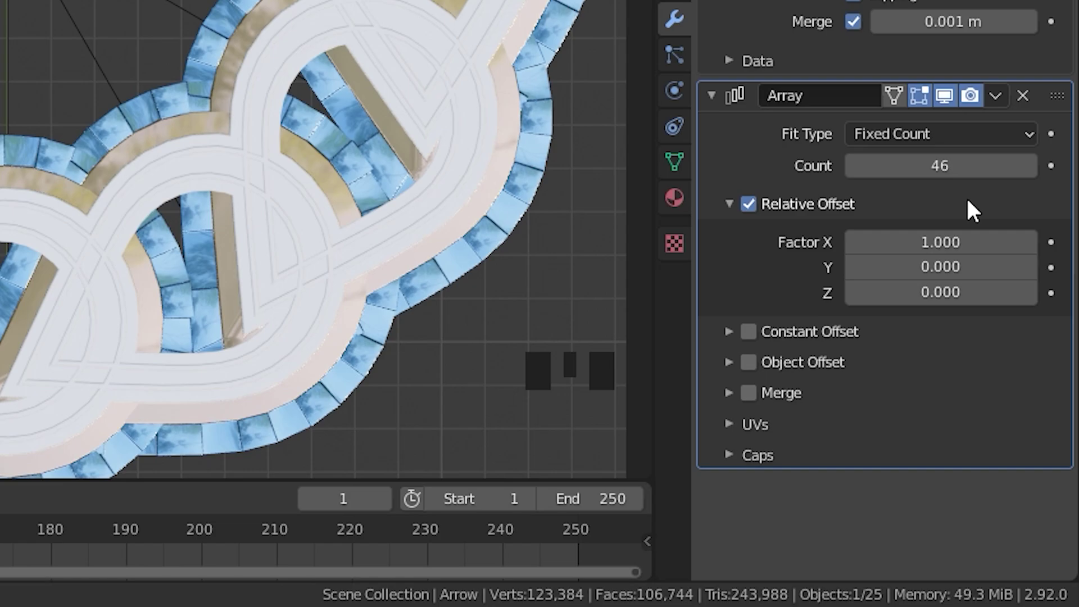
pyautogui.click(1022, 96)
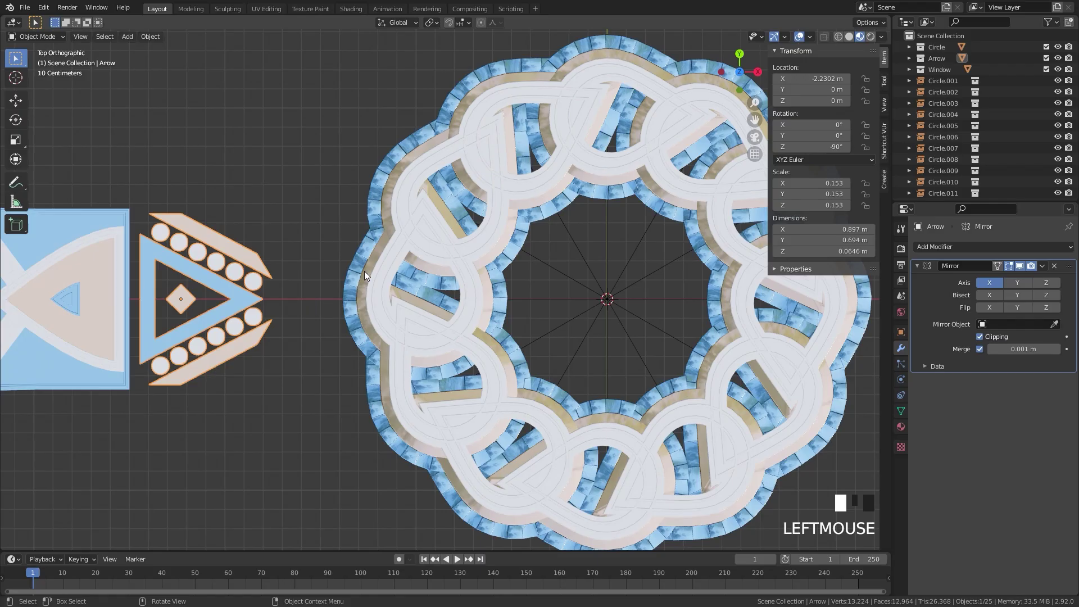
# Step: Add an instance of the Arrow collection at the world origin and rotate it 30° about Z in top view
pyautogui.hotkey('shift', 'a')
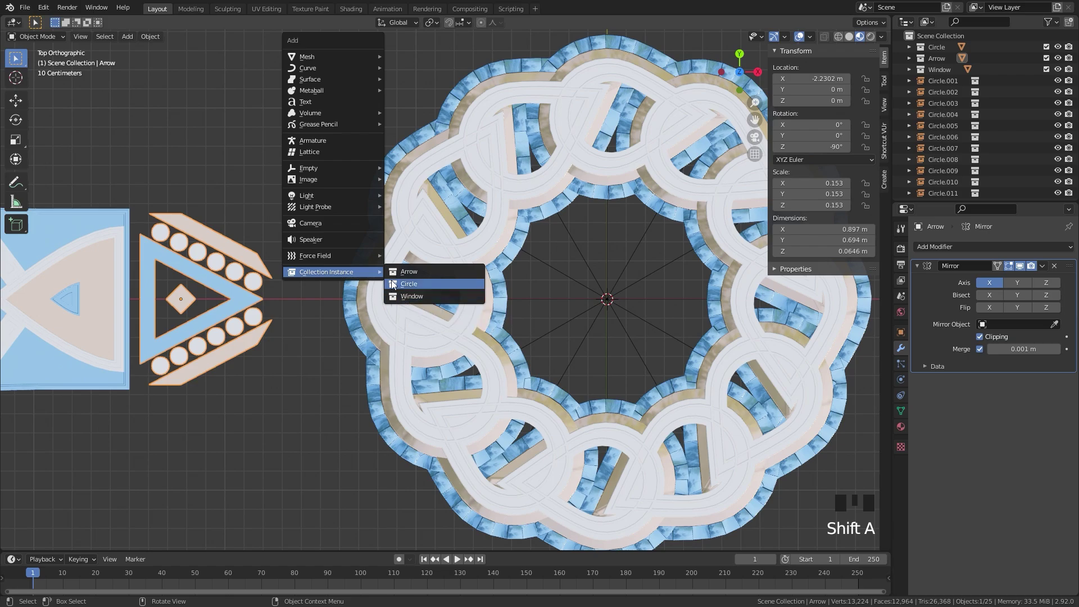
pyautogui.click(438, 275)
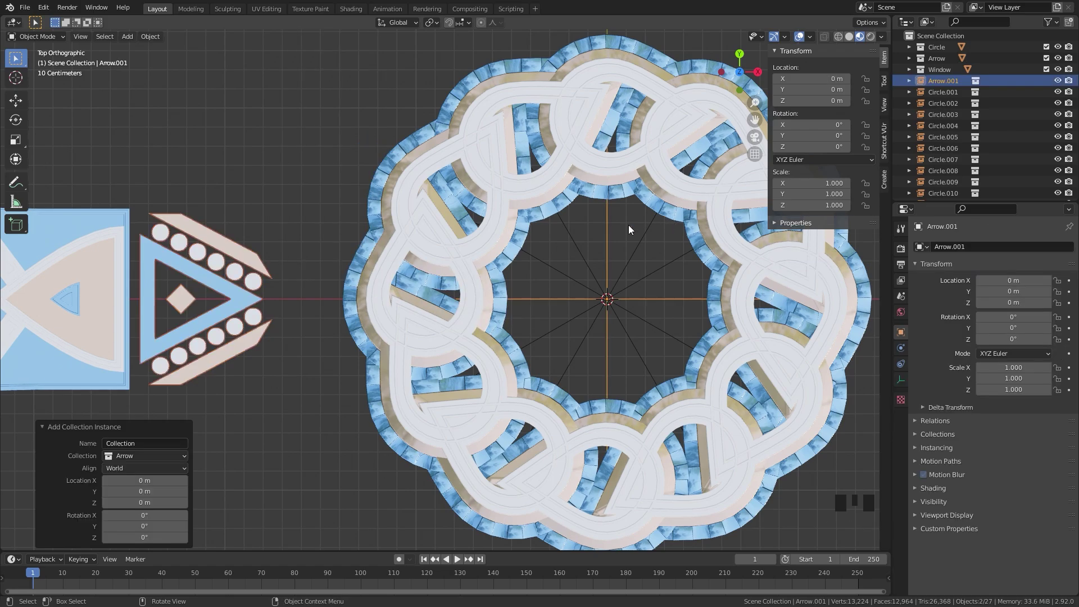
pyautogui.press('r')
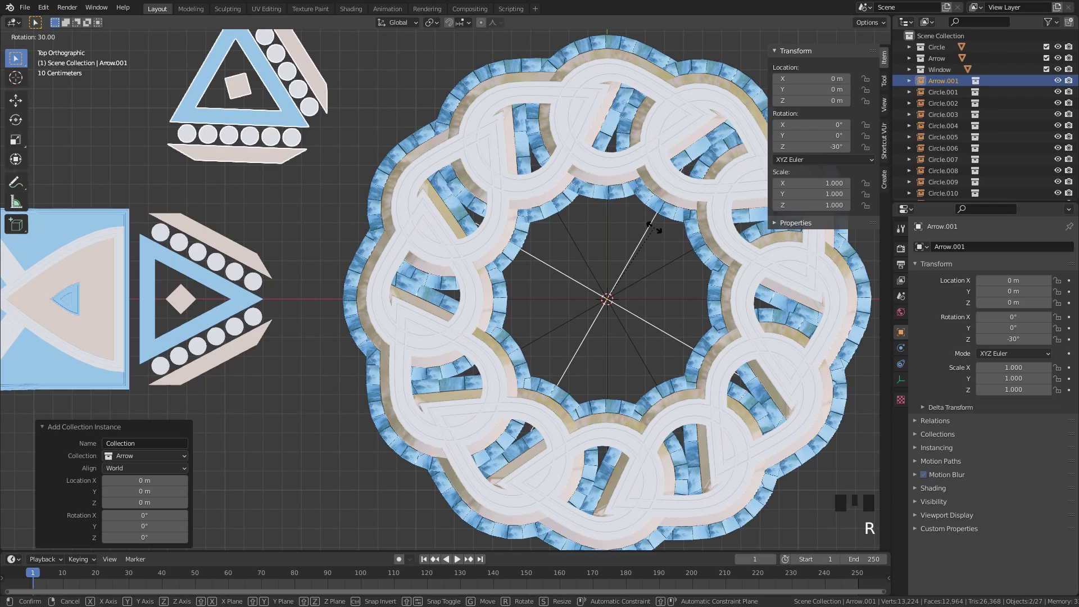
pyautogui.click(641, 231)
# Step: Duplicate the rotated Arrow instance in place and rotate the copy another 30° about Z around the origin
pyautogui.hotkey('shift', 'd')
pyautogui.press('r')
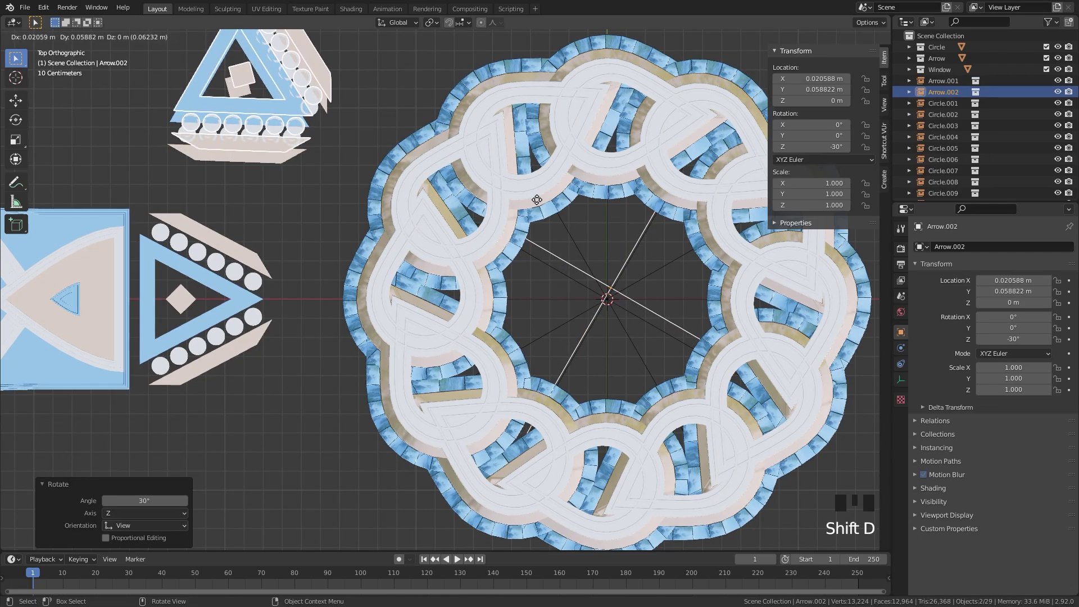
pyautogui.click(569, 189)
# Step: Repeat the 30° rotated duplication of the Arrow instance until the arrows form a full ring, ending with Arrow.011
pyautogui.scroll(-3, 569, 186)
pyautogui.keyDown('shift'); pyautogui.moveTo(569, 185); pyautogui.dragTo(507, 242, button='middle'); pyautogui.keyUp('shift')
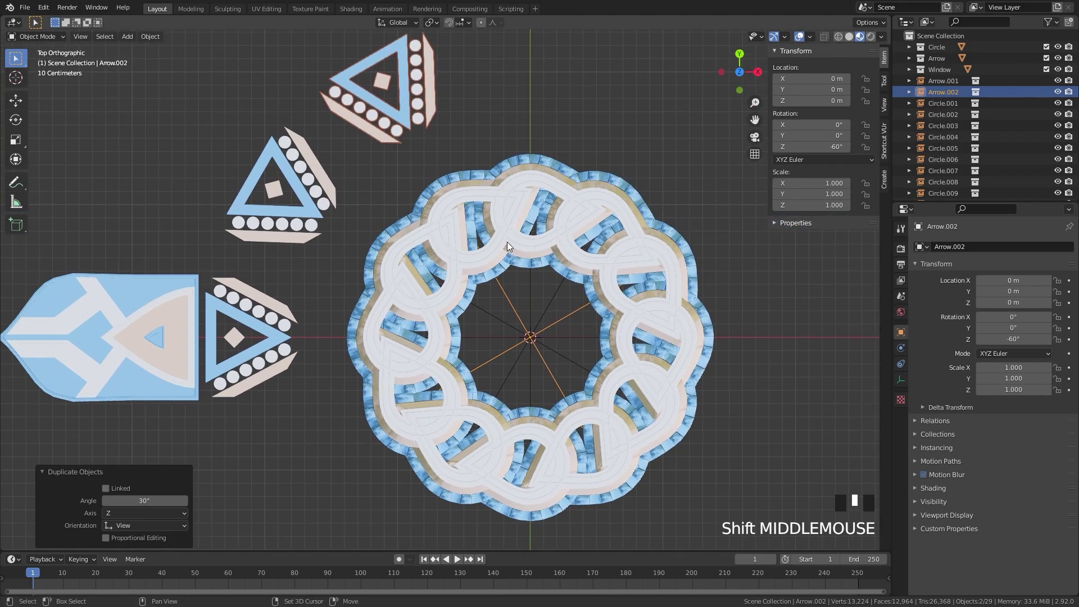
pyautogui.hotkey('shift', 'r')
pyautogui.hotkey('shift', 'r')
pyautogui.hotkey('shift', 'r')
pyautogui.hotkey('shift', 'r')
pyautogui.hotkey('shift', 'r')
pyautogui.hotkey('shift', 'r')
pyautogui.hotkey('shift', 'r')
pyautogui.hotkey('shift', 'r')
pyautogui.hotkey('shift', 'r')
pyautogui.hotkey('shift', 'r')
pyautogui.hotkey('shift', 'r')
pyautogui.hotkey('shift', 'r')
pyautogui.hotkey('shift', 'r')
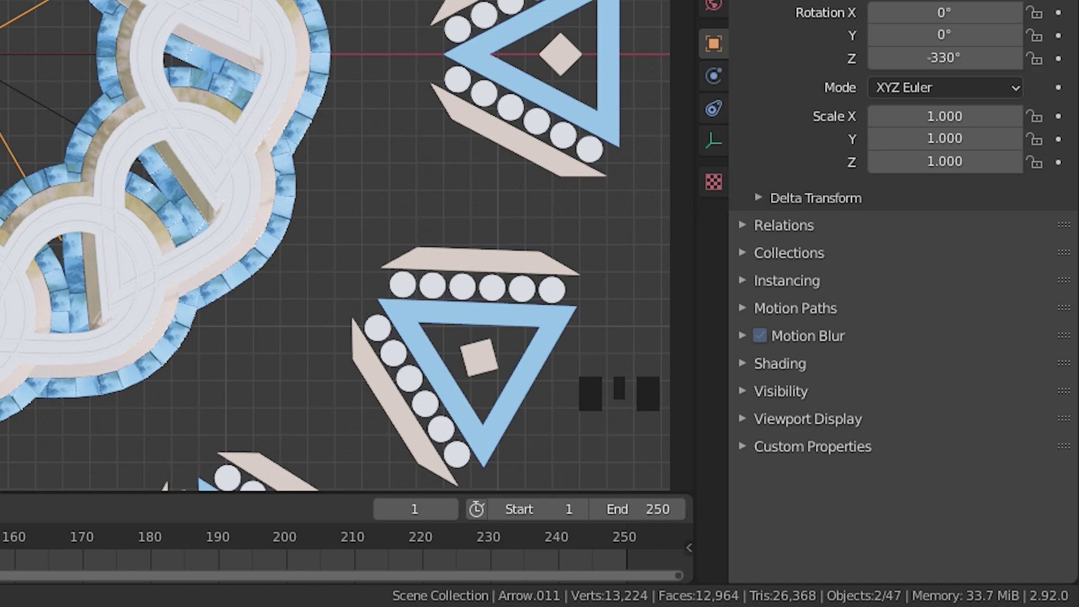
# Step: Move the original Arrow object about 0.82 m along the global X axis toward the world origin and try rotating it
pyautogui.keyDown('shift'); pyautogui.moveTo(478, 360); pyautogui.dragTo(358, 304, button='middle'); pyautogui.keyUp('shift')
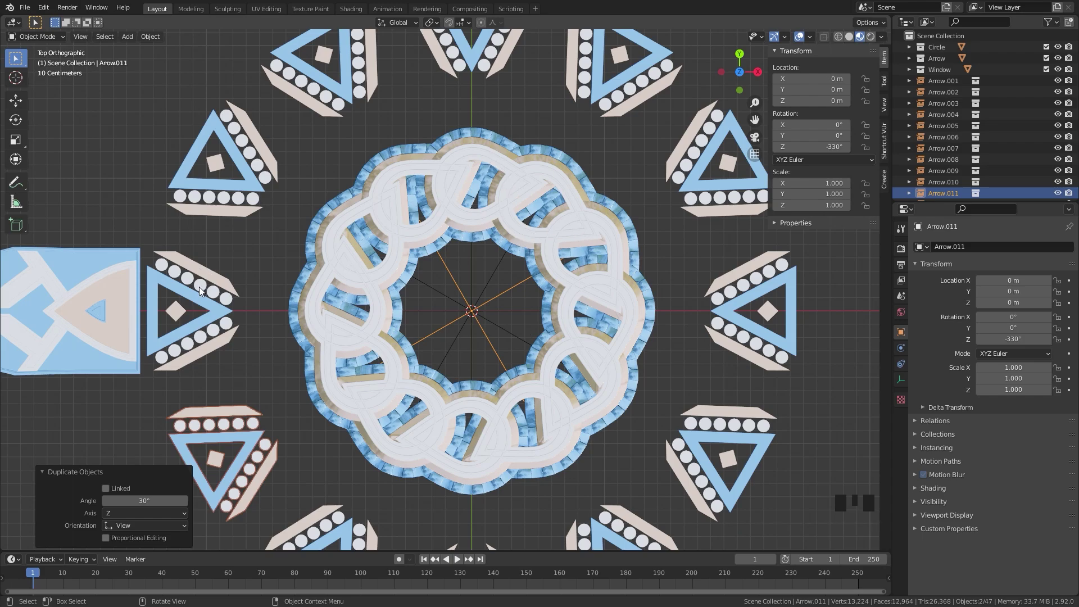
pyautogui.click(209, 315)
pyautogui.press('g')
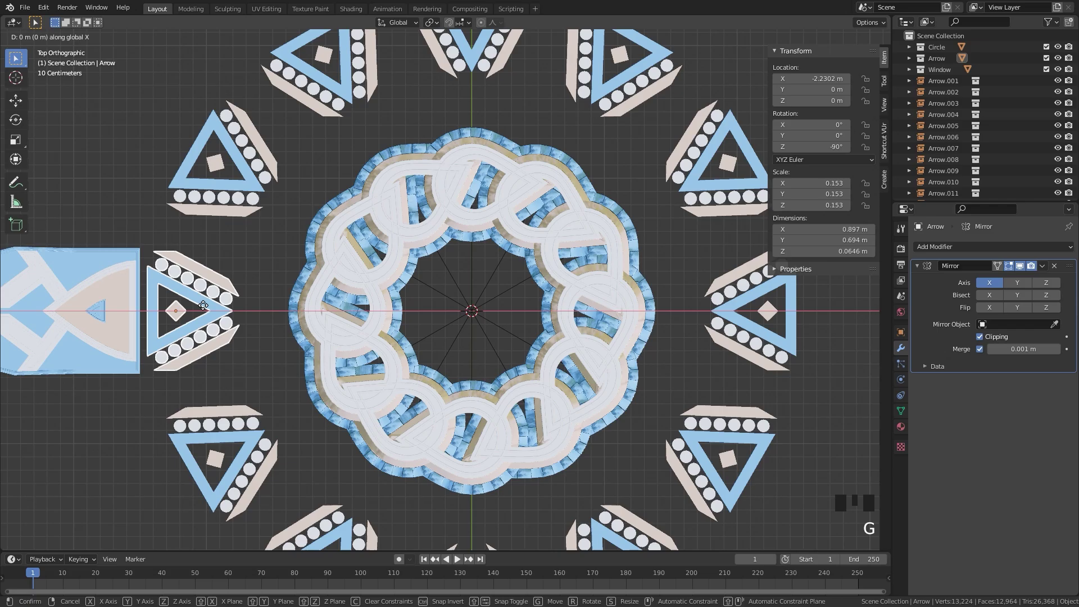
pyautogui.click(310, 300)
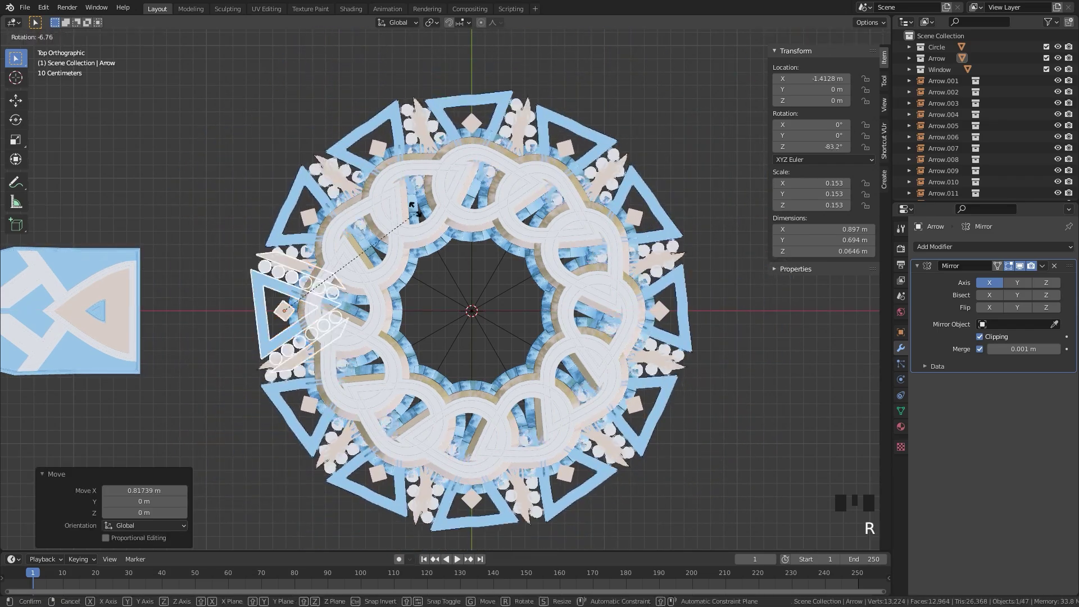
pyautogui.press('r')
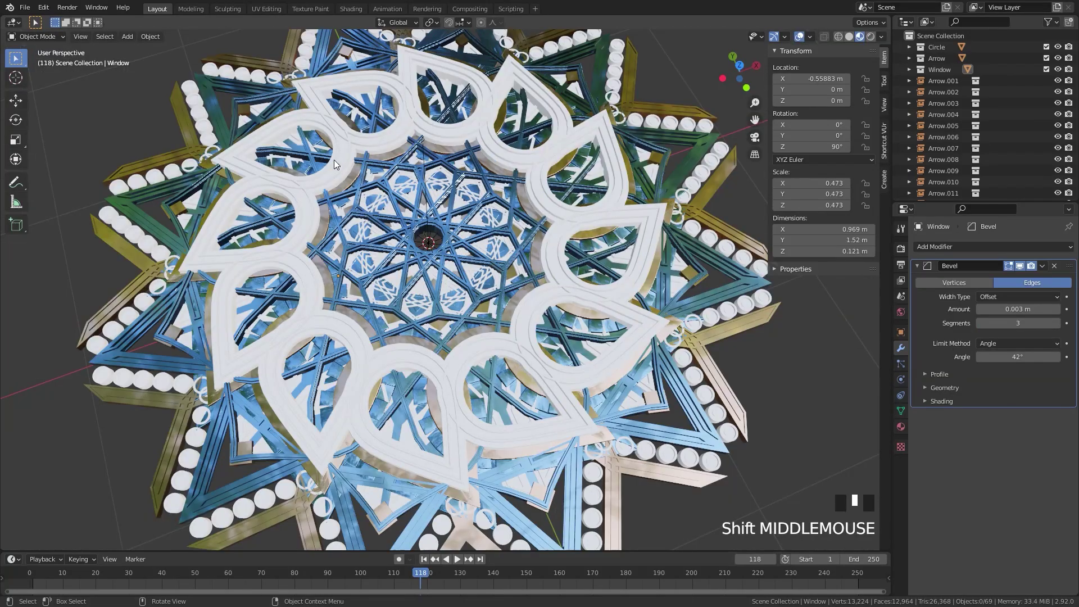
pyautogui.scroll(-2, 369, 240)
pyautogui.scroll(3, 359, 207)
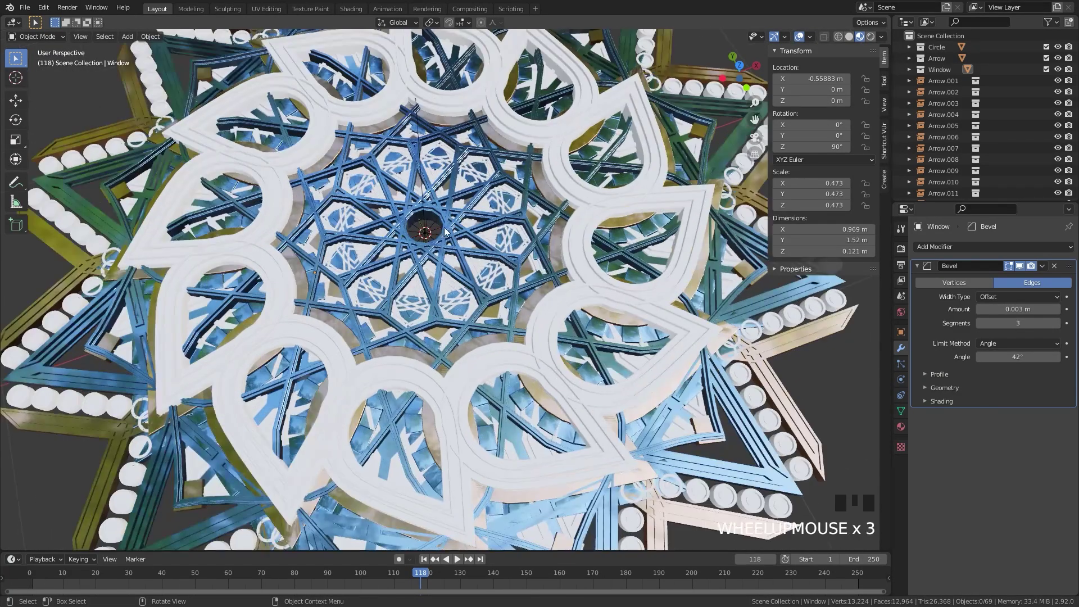
# Step: Select all the collection instances from Arrow.001 to Window.011 and move them into a new collection named Collection 4
pyautogui.moveTo(444, 227); pyautogui.dragTo(387, 238, button='middle')
pyautogui.scroll(-4, 452, 271)
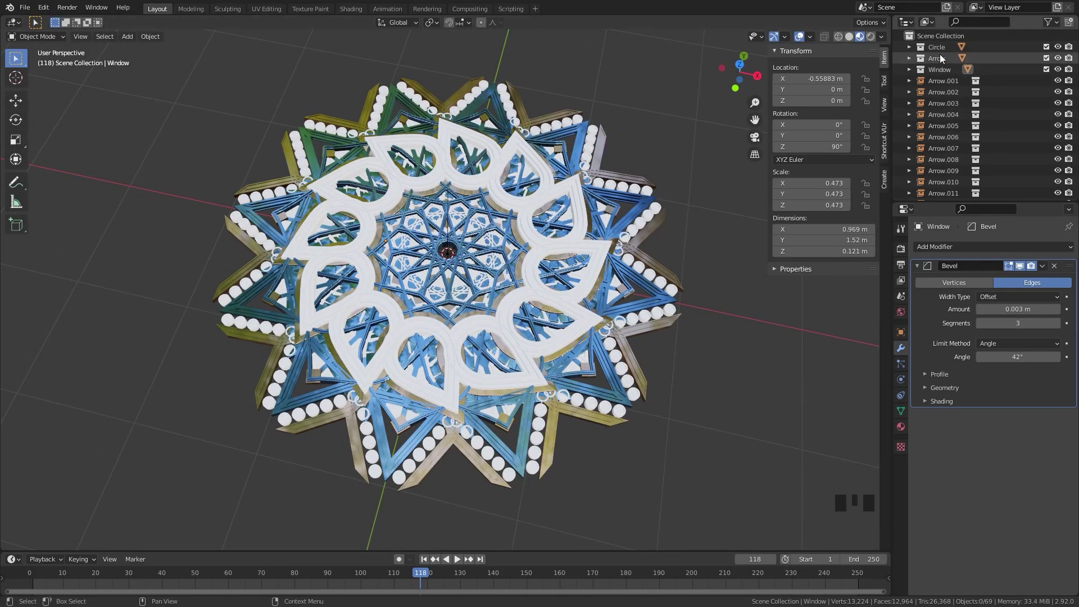
pyautogui.click(945, 81)
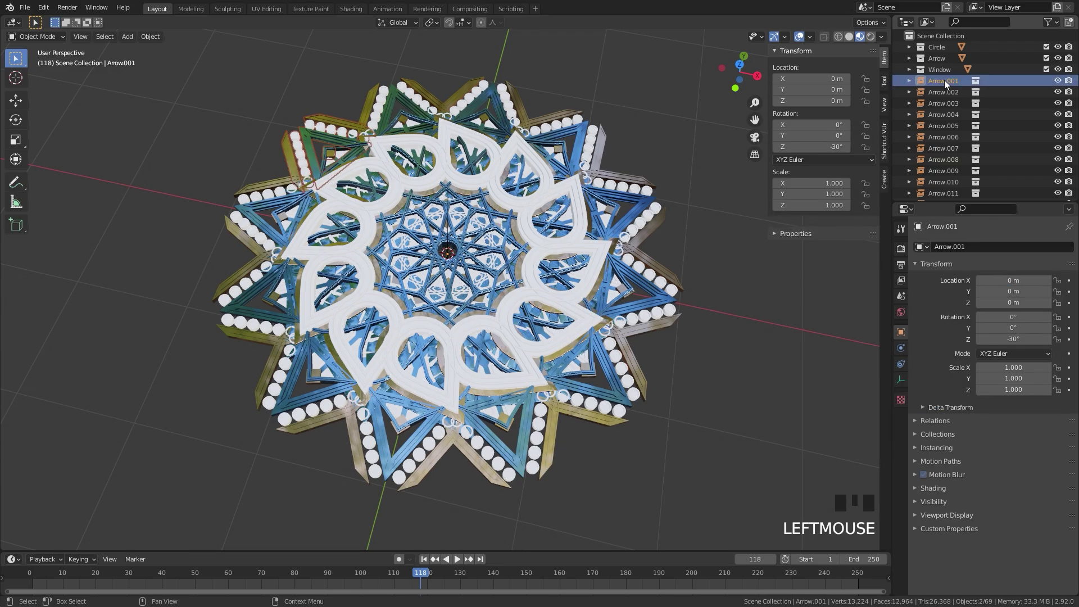
pyautogui.scroll(-9, 942, 86)
pyautogui.scroll(-12, 945, 148)
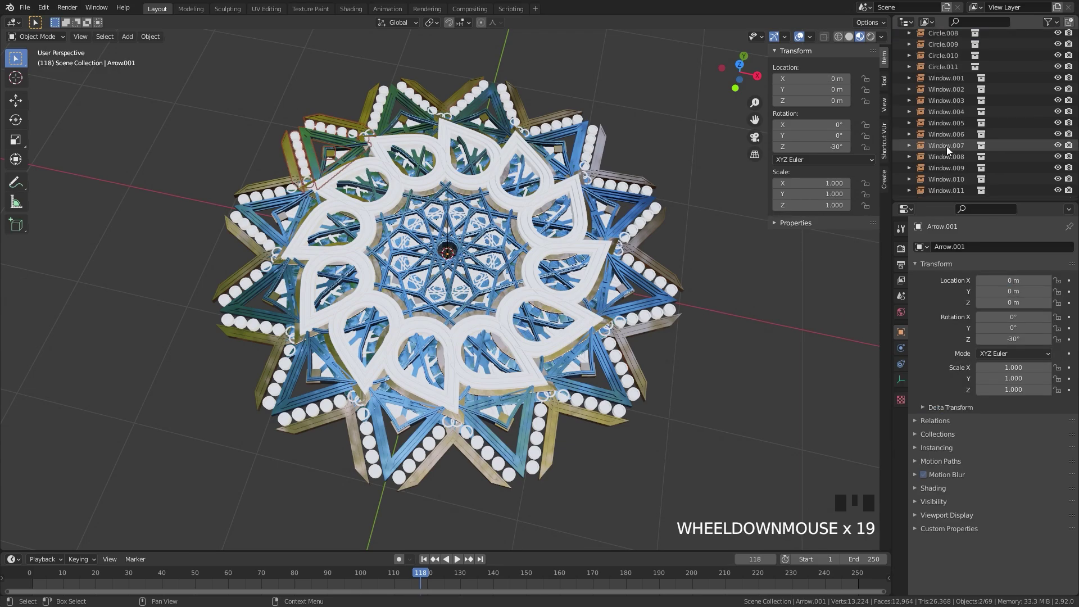
pyautogui.keyDown('shift'); pyautogui.click(956, 189); pyautogui.keyUp('shift')
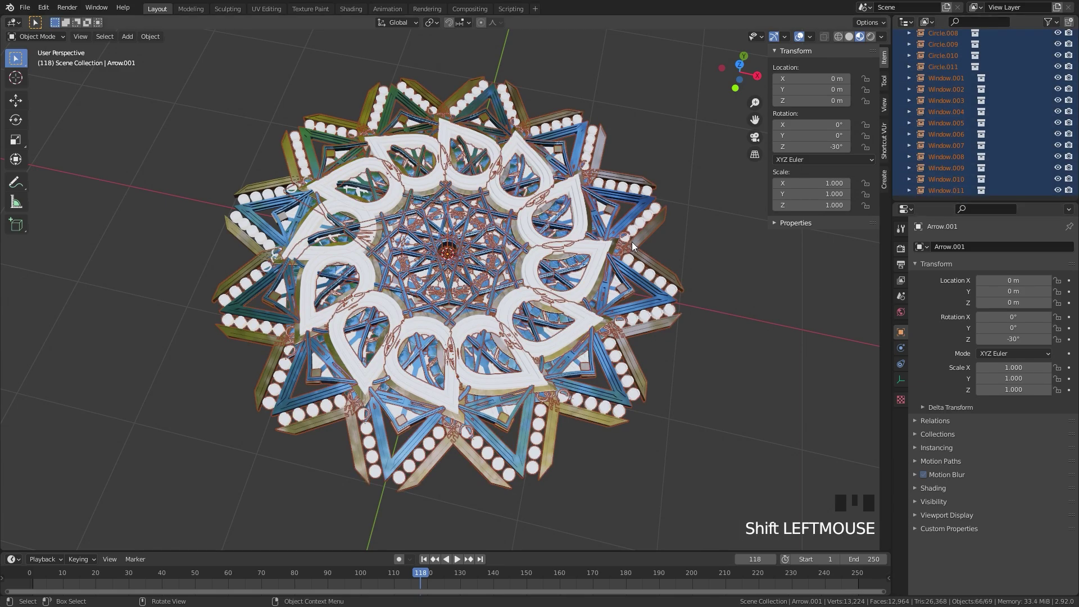
pyautogui.press('m')
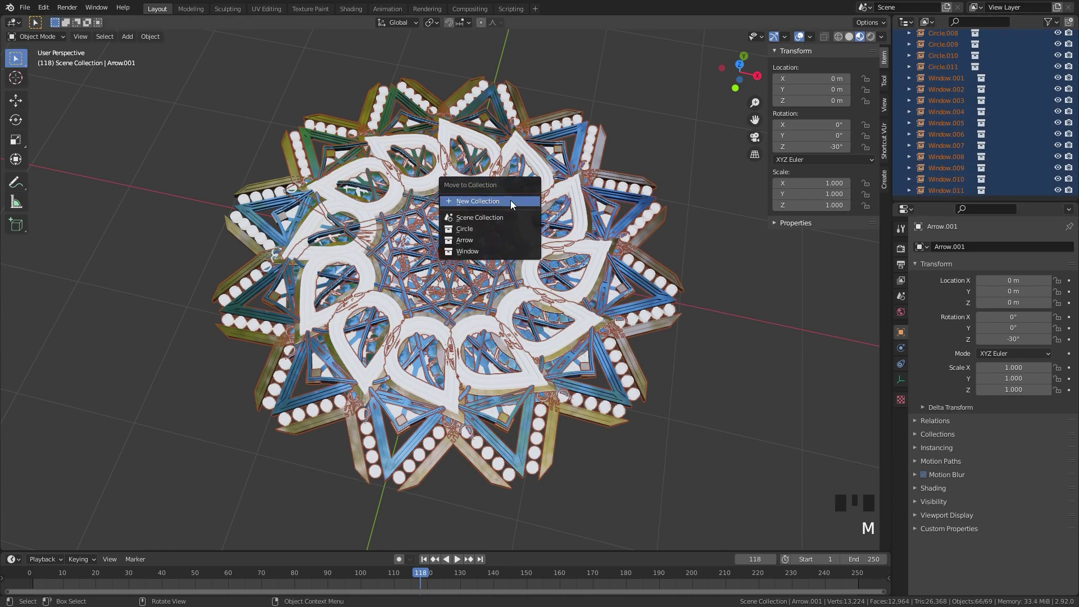
pyautogui.click(464, 201)
pyautogui.click(465, 235)
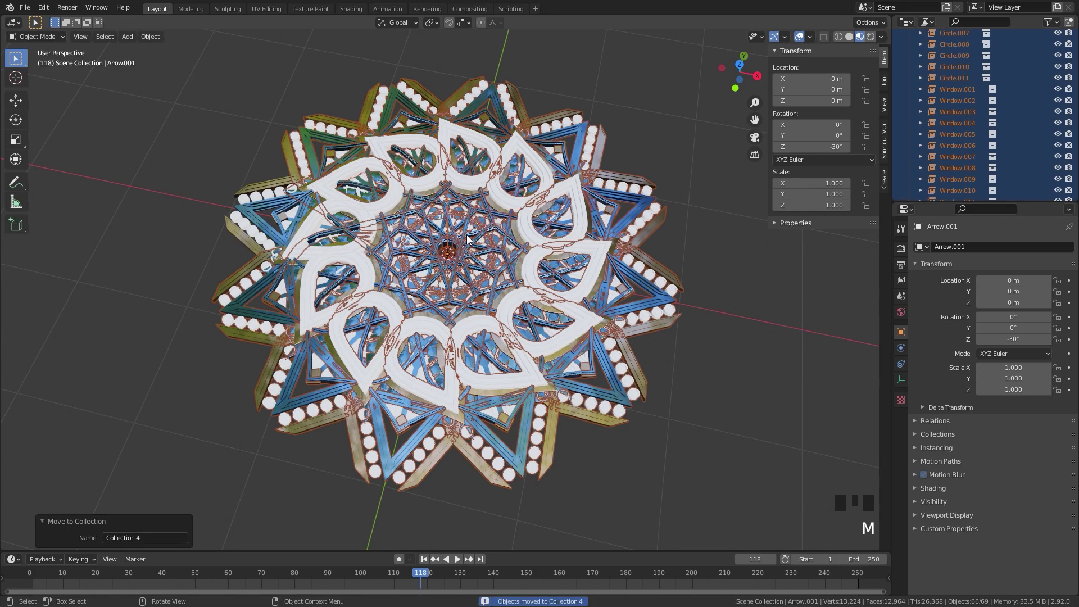
# Step: Try adding an instance of Collection 4 and moving it about 4.87 m along the global X axis
pyautogui.hotkey('shift', 'a')
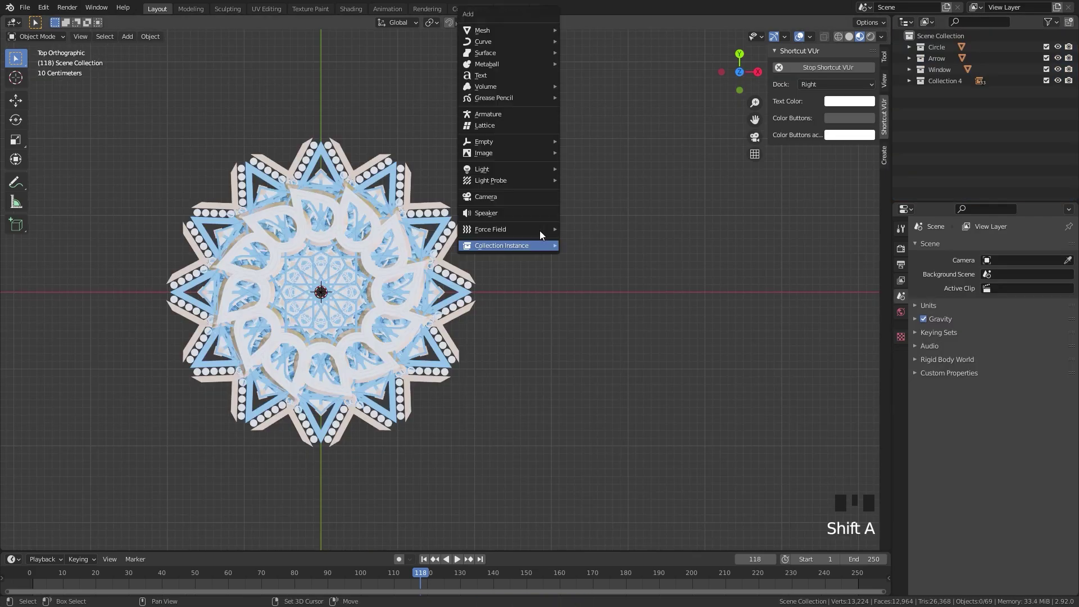
pyautogui.moveTo(540, 231)
pyautogui.moveTo(513, 243)
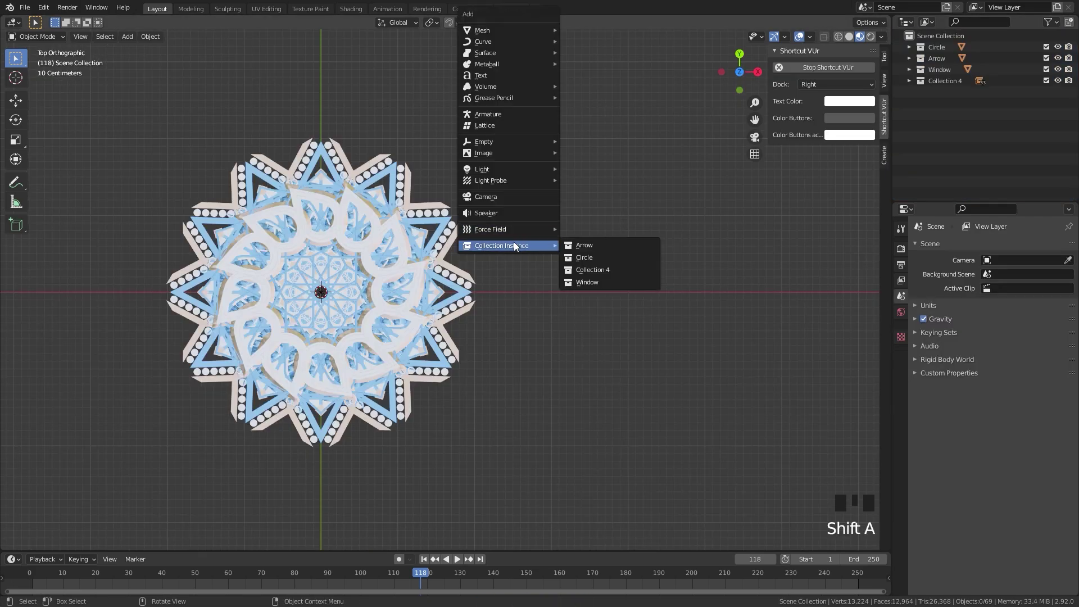
pyautogui.click(592, 270)
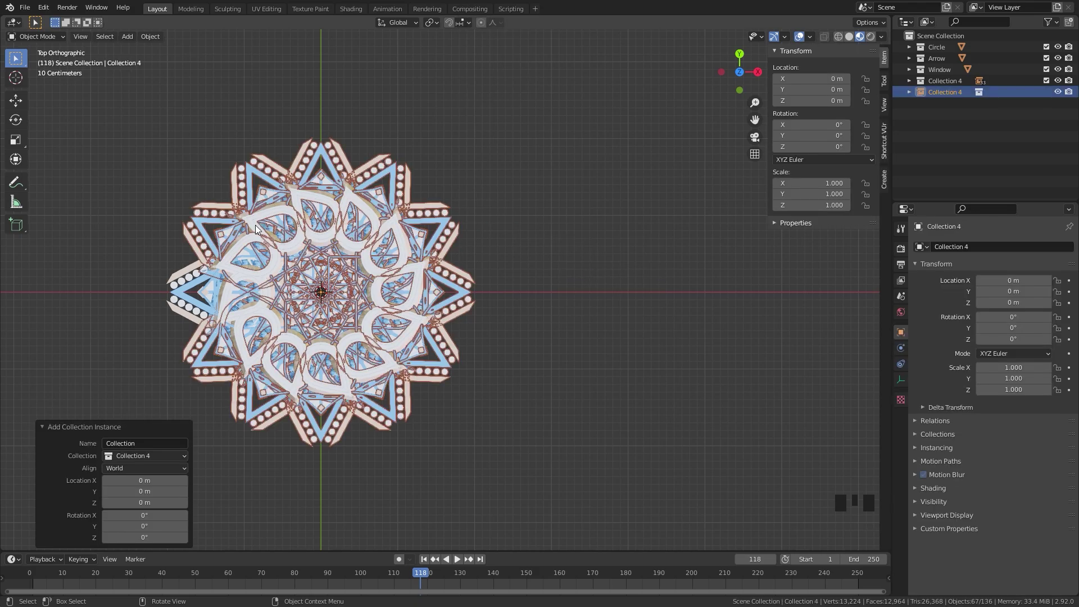
pyautogui.press('g')
pyautogui.click(568, 316)
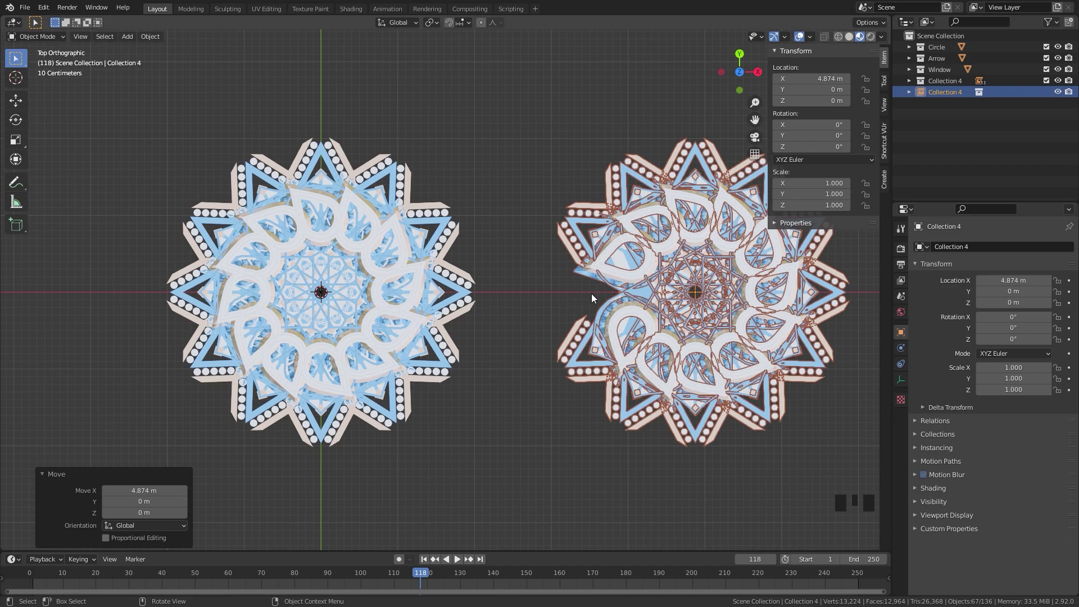
pyautogui.hotkey('ctrl', 'z')
pyautogui.hotkey('ctrl', 'z')
# Step: Duplicate the Window.011, Circle.011 and Arrow.011 instances in place and rotate the copies 30° around the origin in top view
pyautogui.press('n')
pyautogui.scroll(3, 528, 384)
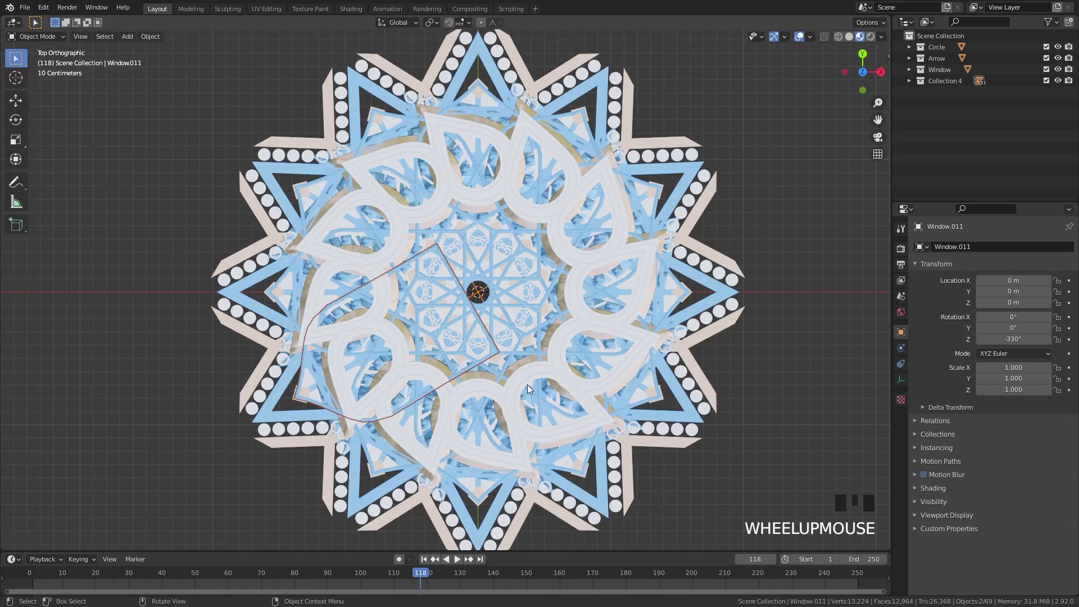
pyautogui.keyDown('shift'); pyautogui.click(333, 371); pyautogui.keyUp('shift')
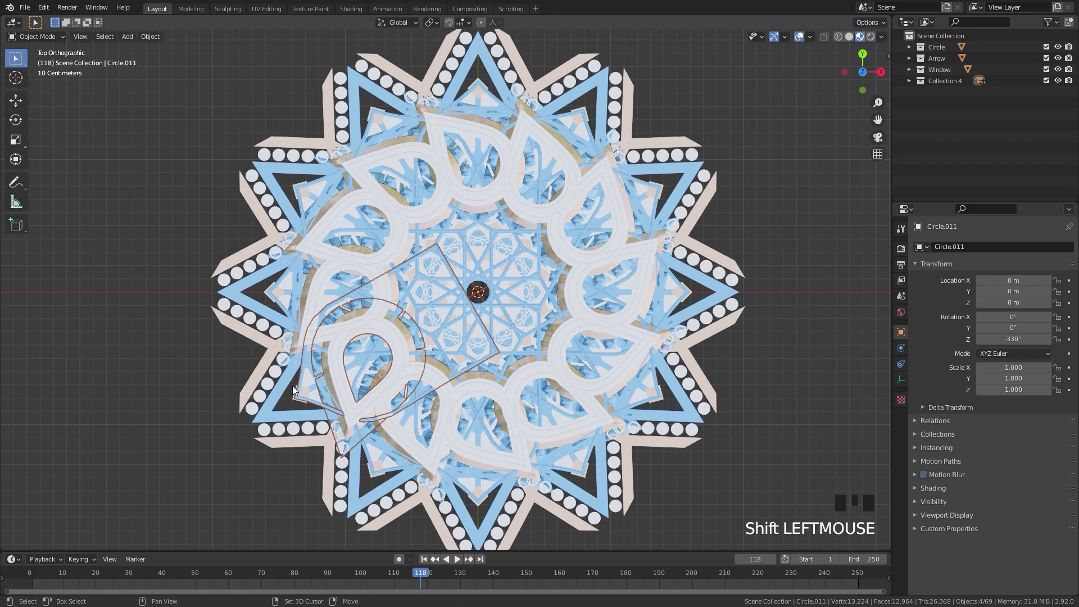
pyautogui.keyDown('shift'); pyautogui.click(298, 400); pyautogui.keyUp('shift')
pyautogui.scroll(-2, 412, 302)
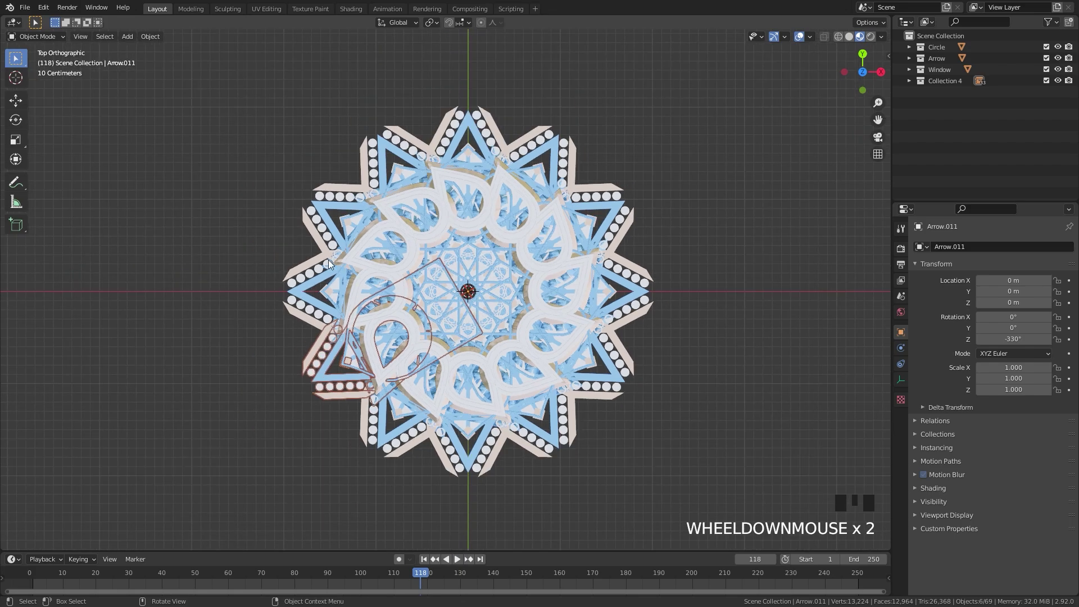
pyautogui.scroll(1, 324, 310)
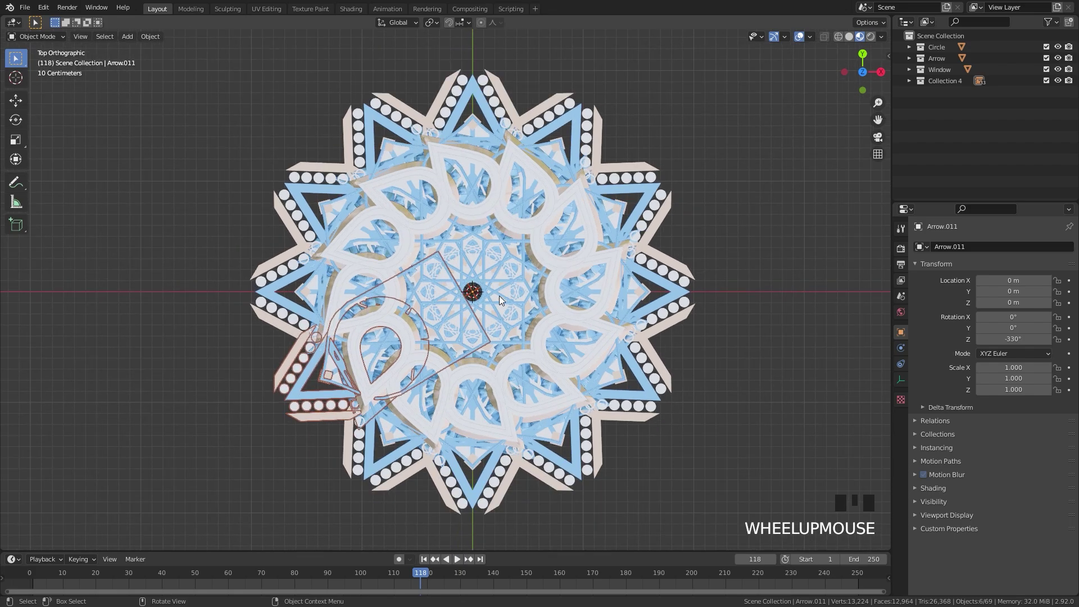
pyautogui.hotkey('shift', 'd')
pyautogui.rightClick(499, 258)
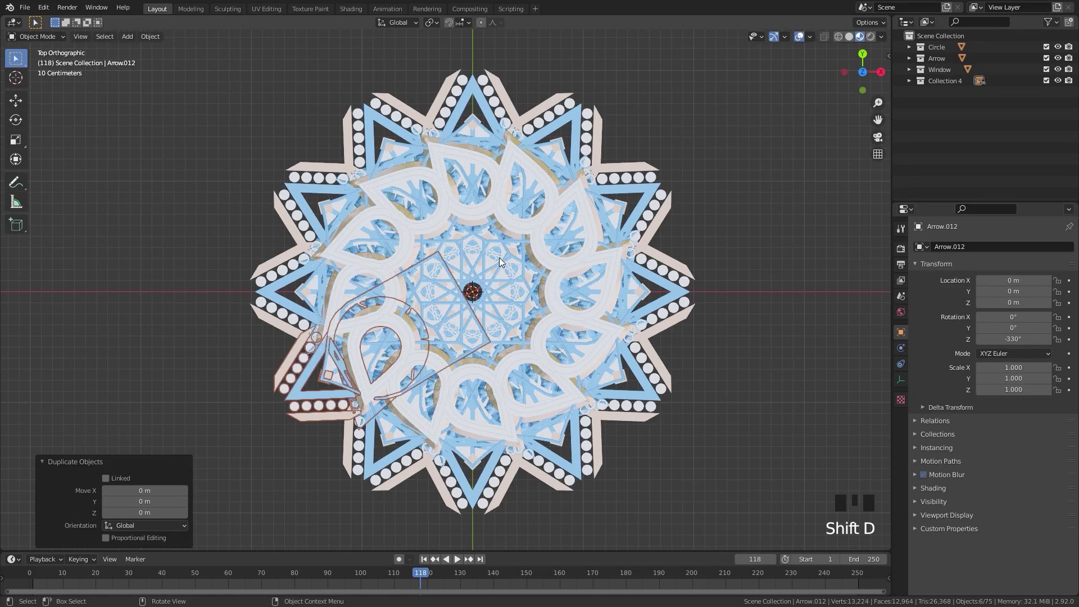
pyautogui.press('r')
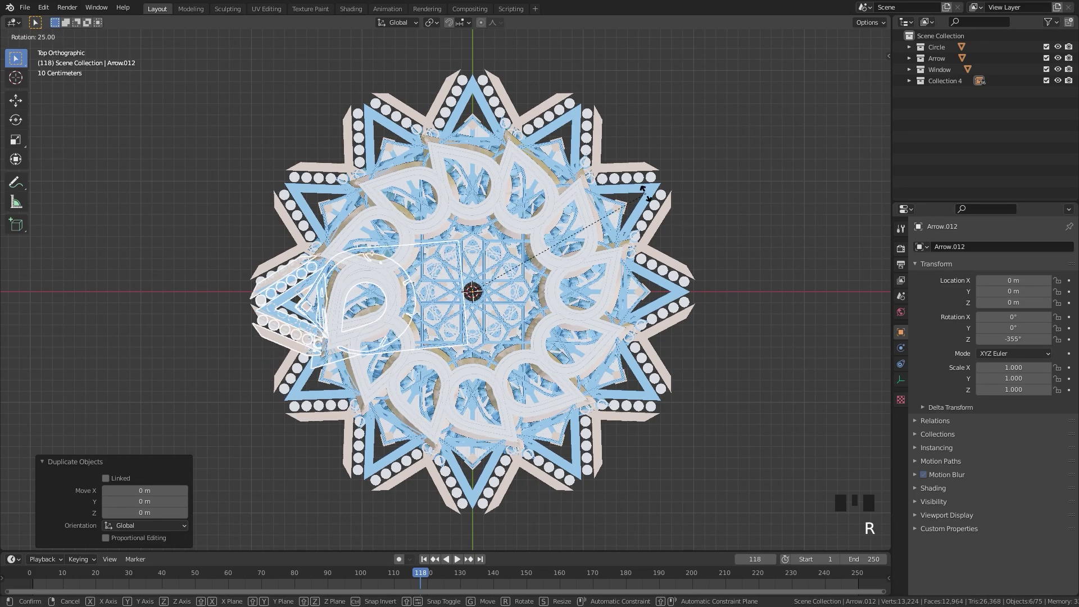
pyautogui.click(656, 203)
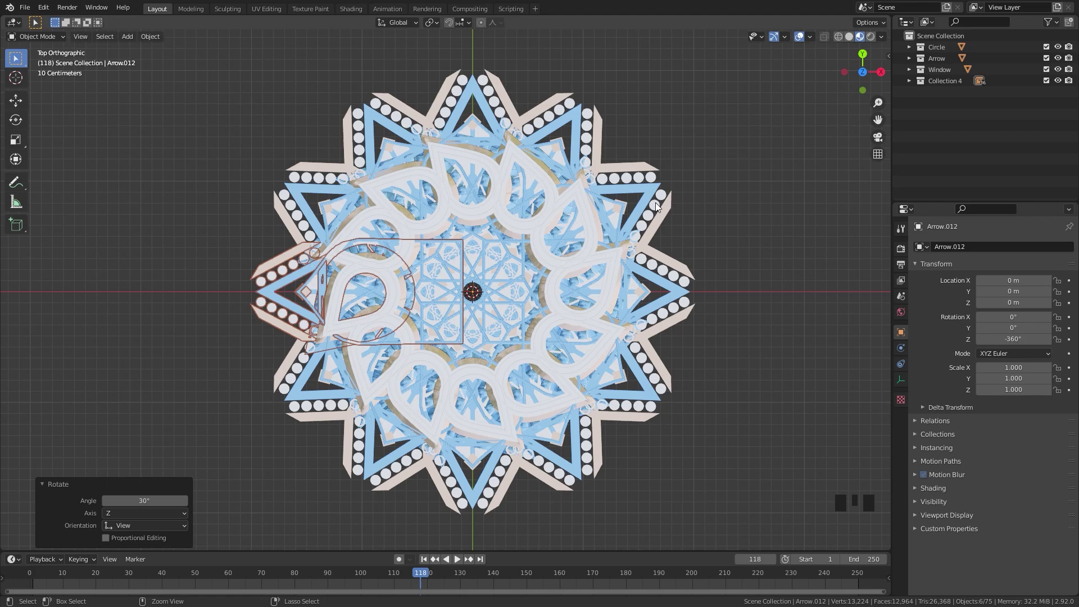
# Step: Add an instance of Collection 4 at the world origin and move it along the global X axis
pyautogui.scroll(-2, 520, 277)
pyautogui.keyDown('shift'); pyautogui.moveTo(520, 277); pyautogui.dragTo(381, 237, button='middle'); pyautogui.keyUp('shift')
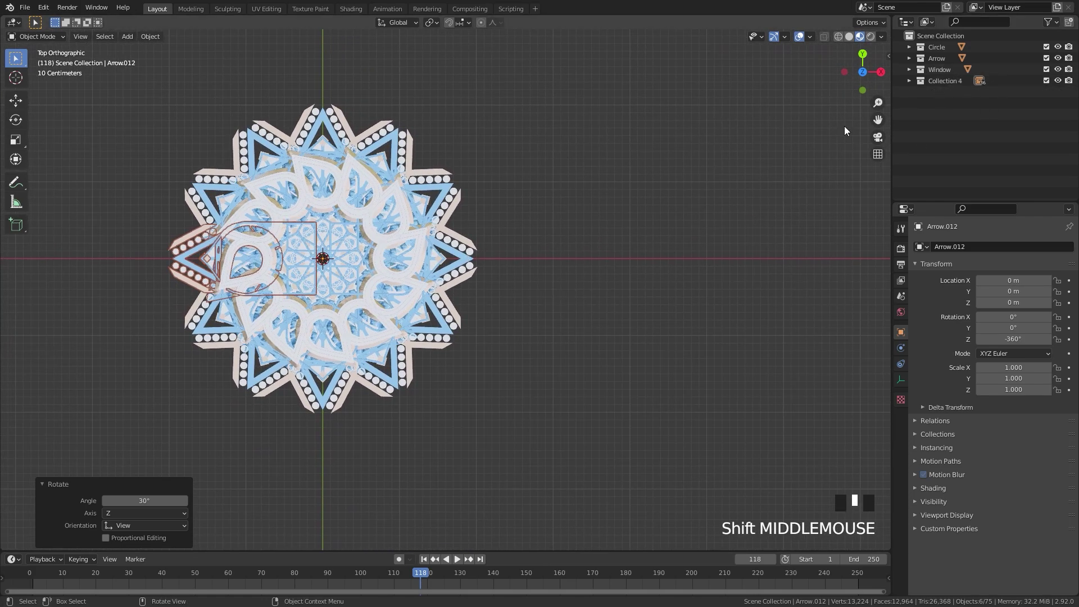
pyautogui.hotkey('shift', 'a')
pyautogui.moveTo(525, 241)
pyautogui.moveTo(480, 456)
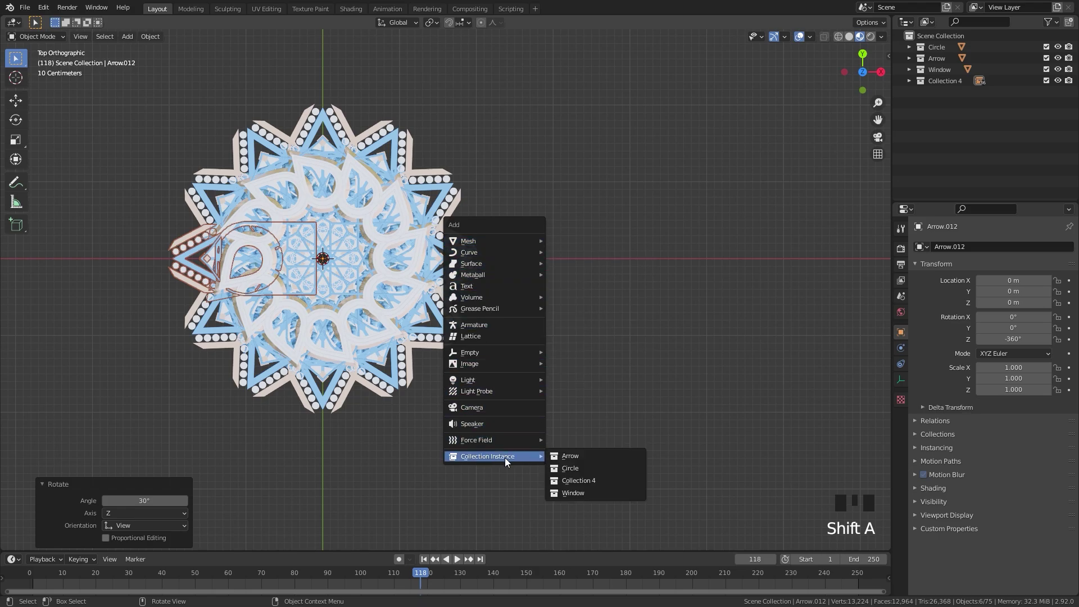
pyautogui.click(579, 482)
pyautogui.press('g')
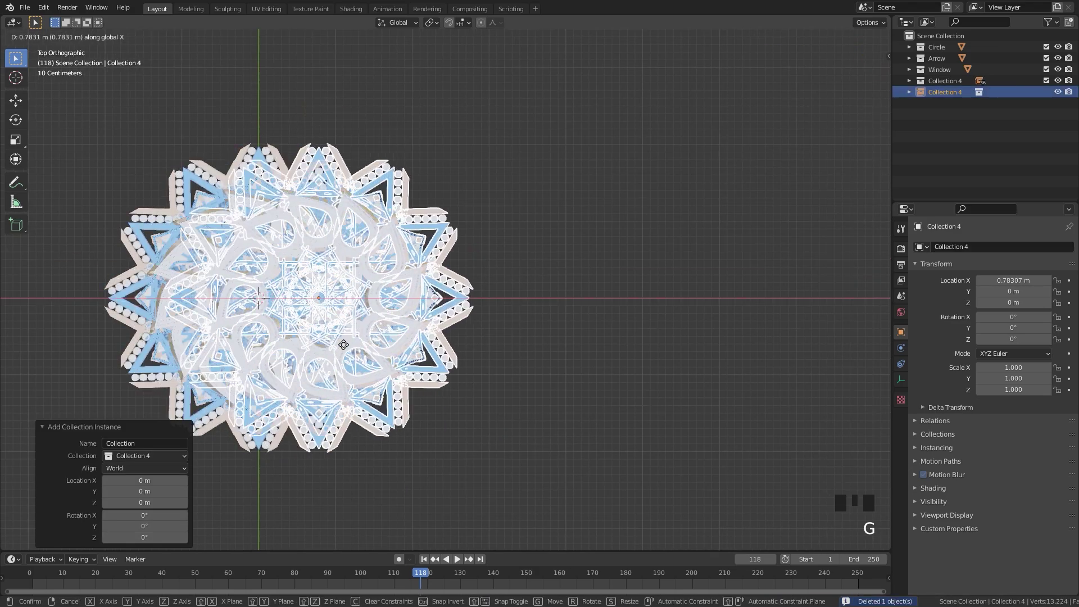
pyautogui.click(652, 322)
pyautogui.keyDown('shift'); pyautogui.moveTo(280, 284); pyautogui.dragTo(78, 281, button='middle'); pyautogui.keyUp('shift')
pyautogui.moveTo(394, 146); pyautogui.dragTo(440, 291, button='middle')
pyautogui.scroll(2, 497, 298)
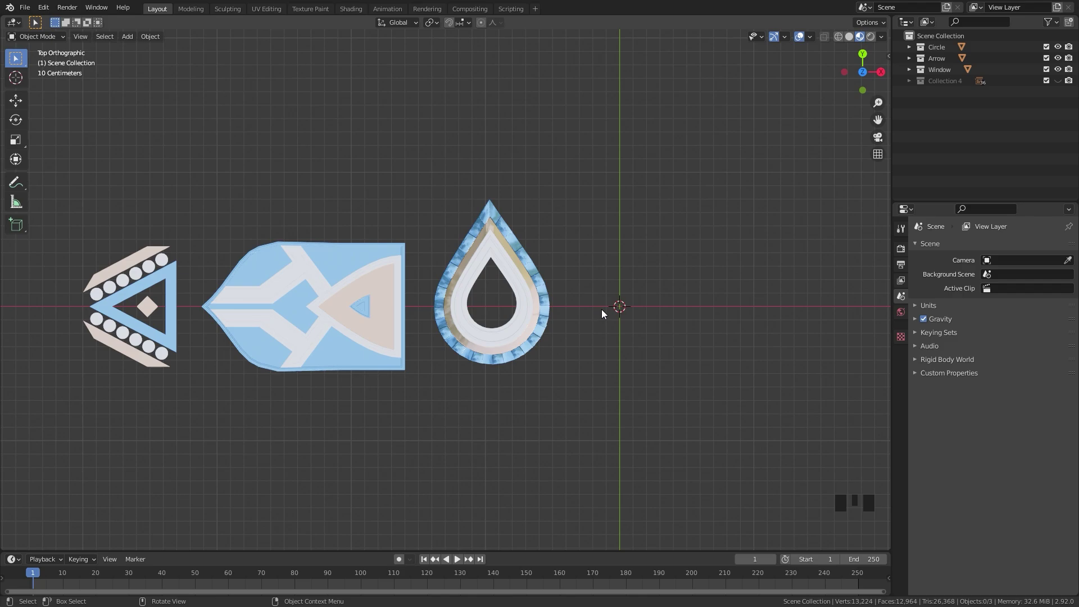
# Step: Add an instance of the Arrow collection, try moving it about 1.33 m along Y, and delete it
pyautogui.hotkey('shift', 'a')
pyautogui.moveTo(601, 279)
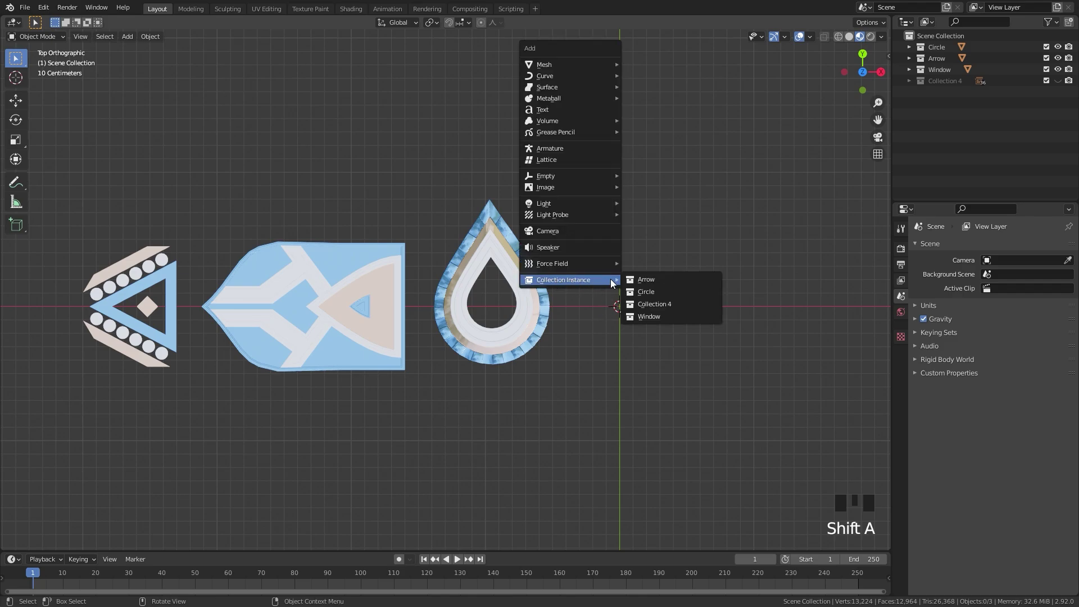
pyautogui.click(653, 281)
pyautogui.keyDown('shift'); pyautogui.moveTo(653, 288); pyautogui.dragTo(671, 272, button='middle'); pyautogui.keyUp('shift')
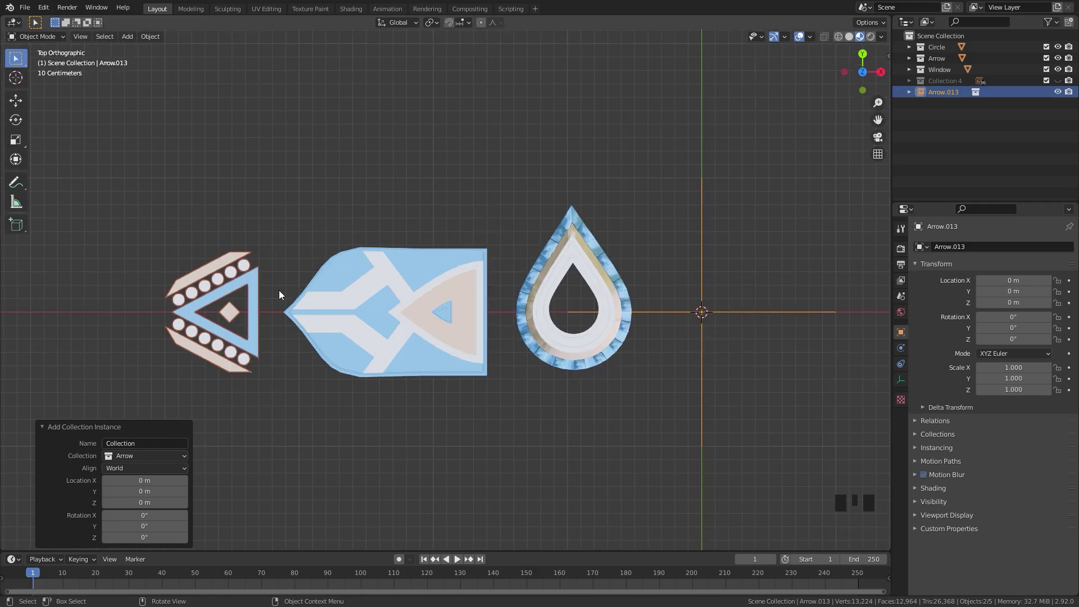
pyautogui.keyDown('shift'); pyautogui.moveTo(206, 315); pyautogui.dragTo(687, 378, button='middle'); pyautogui.keyUp('shift')
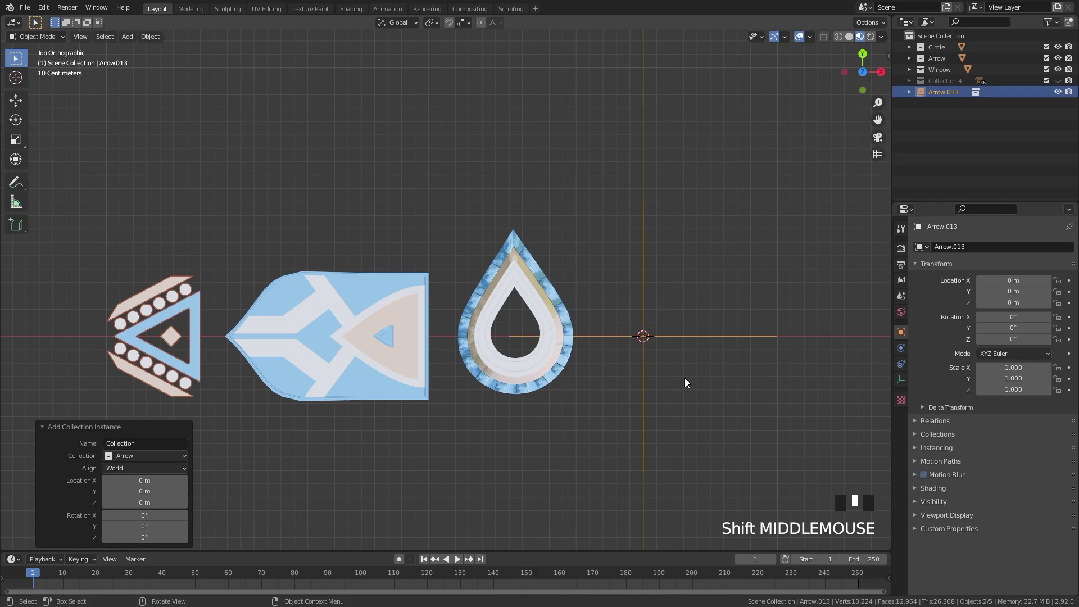
pyautogui.press('g')
pyautogui.click(680, 195)
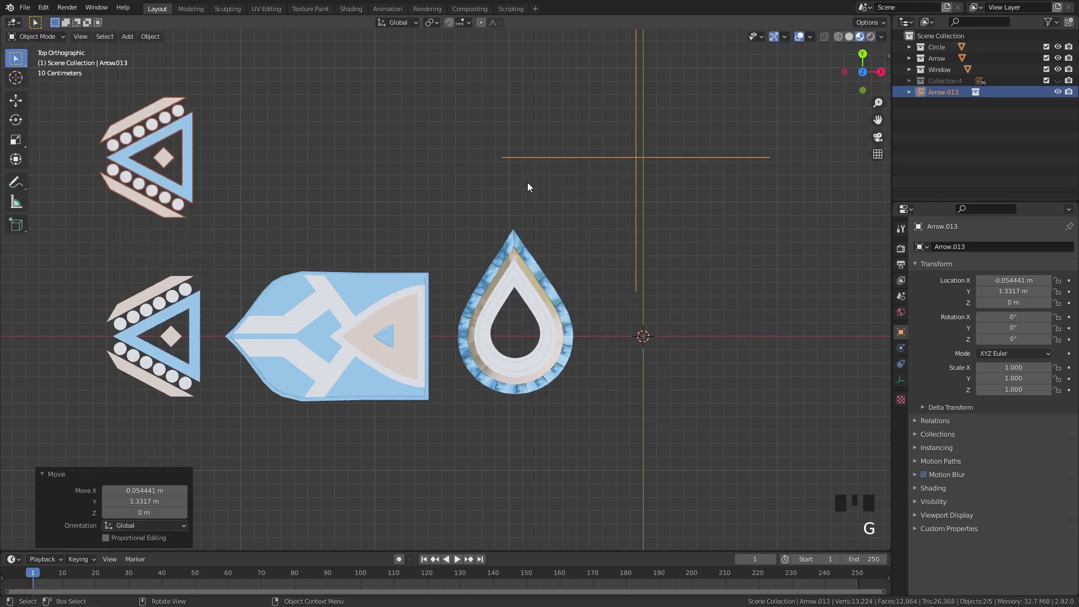
pyautogui.press('x')
pyautogui.click(587, 199)
# Step: Place the 3D cursor above the teardrop-shaped Circle object and add an instance of the Arrow collection there
pyautogui.keyDown('shift'); pyautogui.rightClick(544, 131); pyautogui.keyUp('shift')
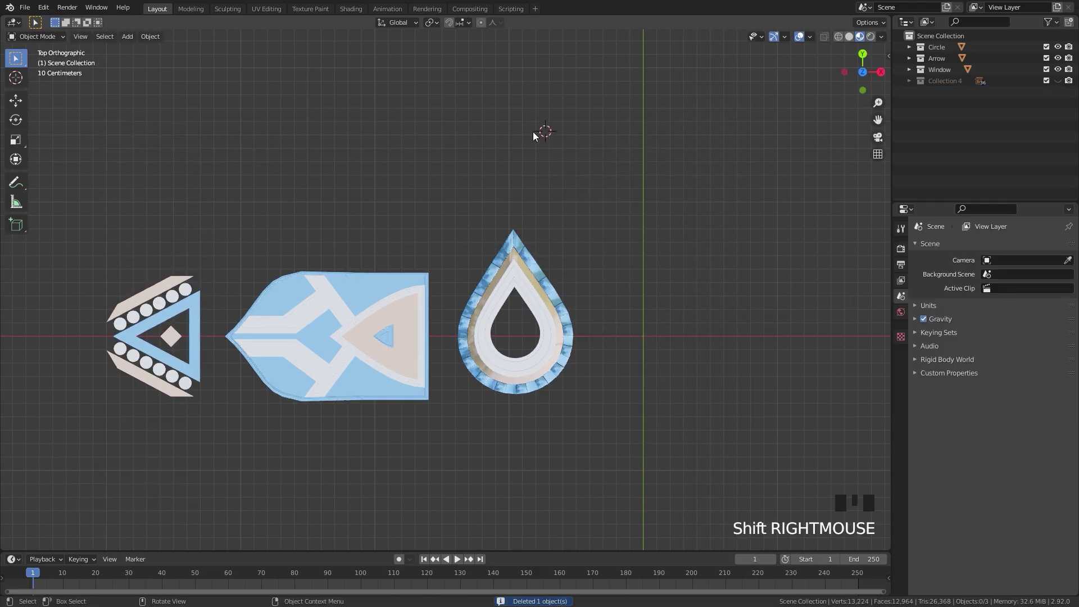
pyautogui.hotkey('shift', 'a')
pyautogui.moveTo(500, 246)
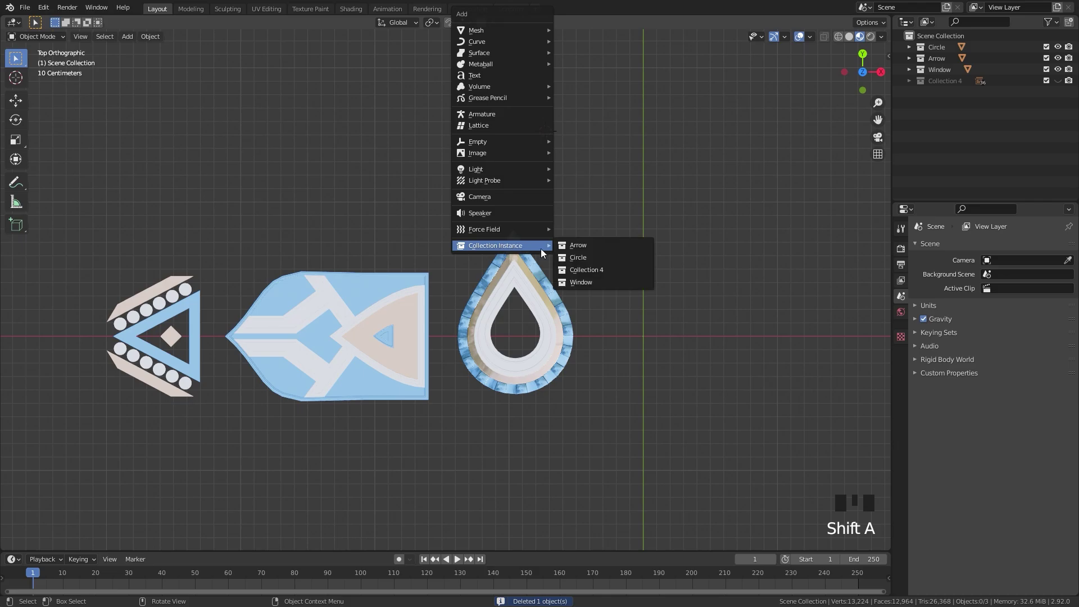
pyautogui.click(579, 245)
pyautogui.keyDown('shift'); pyautogui.moveTo(475, 193); pyautogui.dragTo(556, 261, button='middle'); pyautogui.keyUp('shift')
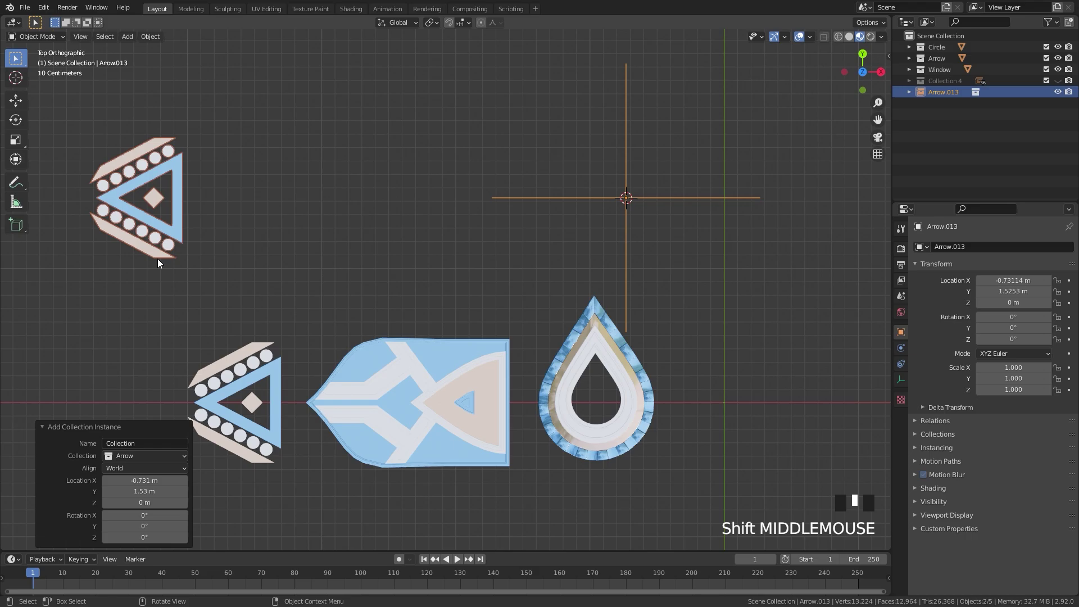
pyautogui.click(245, 407)
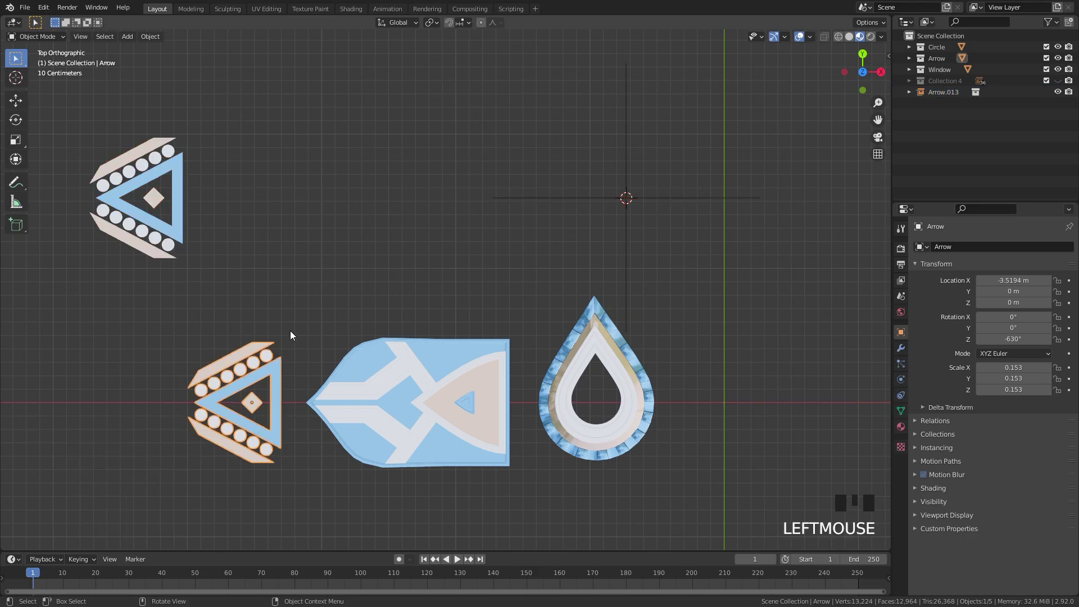
# Step: Delete the offset Arrow instance and clear the original Arrow object's location so it sits at the world origin
pyautogui.click(139, 225)
pyautogui.press('Delete')
pyautogui.click(253, 365)
pyautogui.keyDown('shift'); pyautogui.moveTo(353, 390); pyautogui.dragTo(227, 340, button='middle'); pyautogui.keyUp('shift')
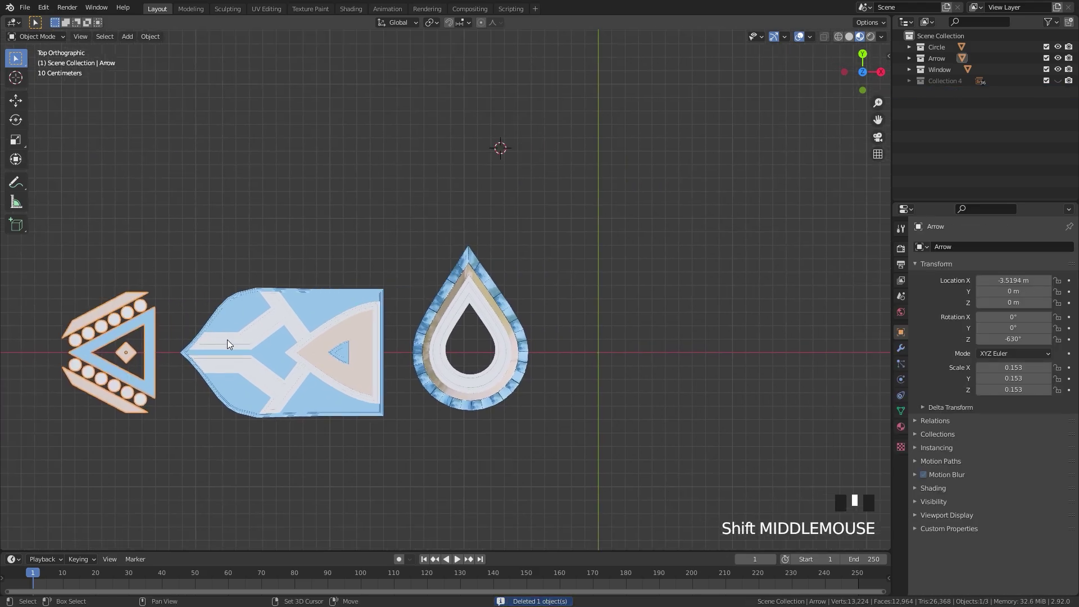
pyautogui.hotkey('alt', 'g')
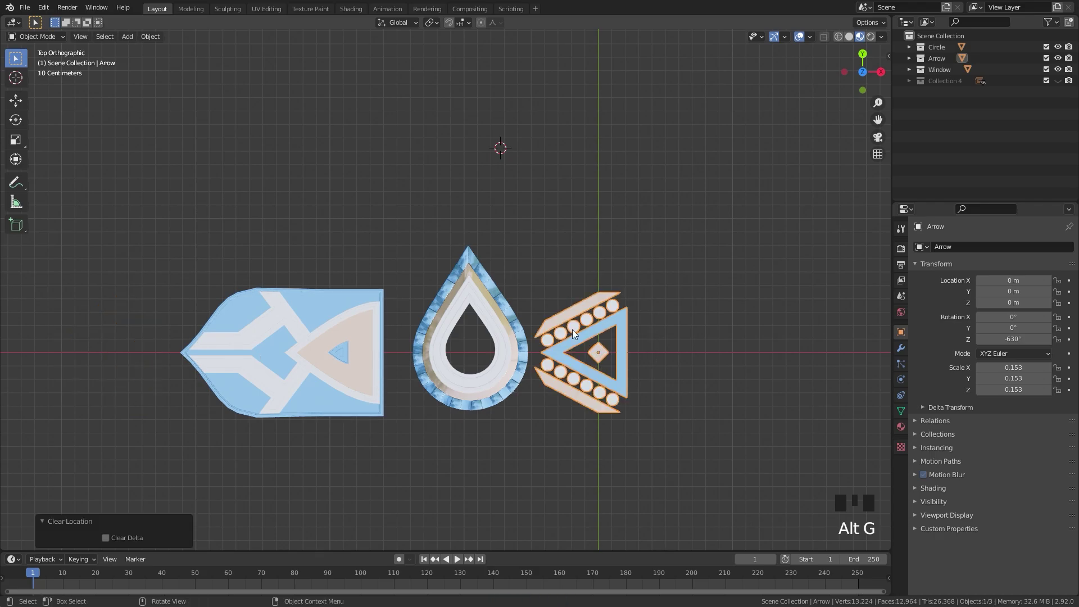
pyautogui.keyDown('shift'); pyautogui.moveTo(572, 329); pyautogui.dragTo(471, 320, button='middle'); pyautogui.keyUp('shift')
pyautogui.hotkey('shift', 'a')
pyautogui.moveTo(471, 320)
pyautogui.click(528, 275)
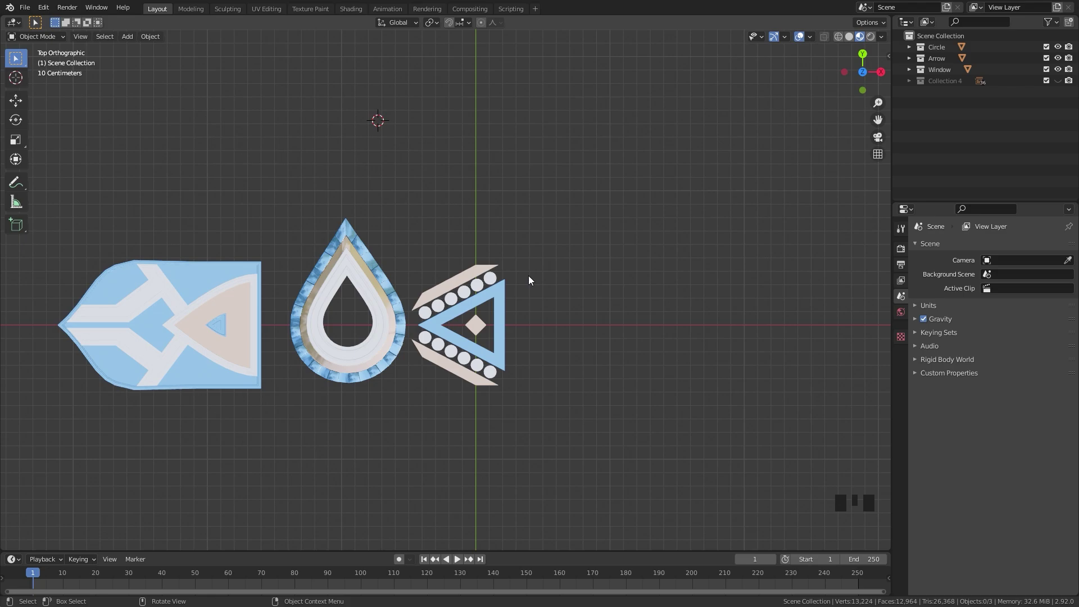
# Step: Snap the 3D cursor to the world origin and add an instance of the Arrow collection there
pyautogui.hotkey('shift', 's')
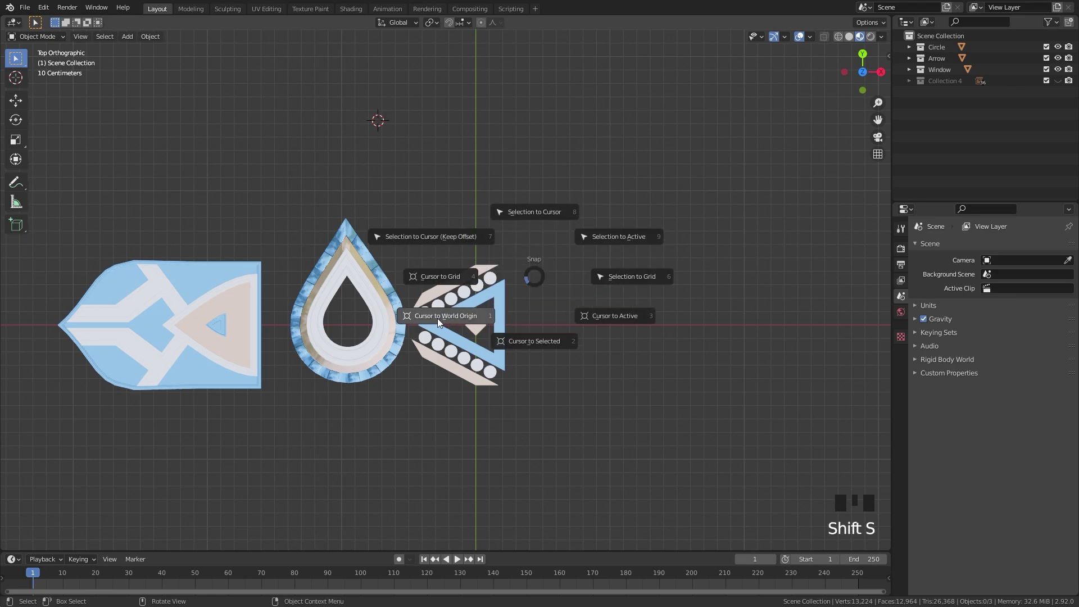
pyautogui.click(439, 318)
pyautogui.keyDown('shift'); pyautogui.moveTo(483, 318); pyautogui.dragTo(546, 315, button='middle'); pyautogui.keyUp('shift')
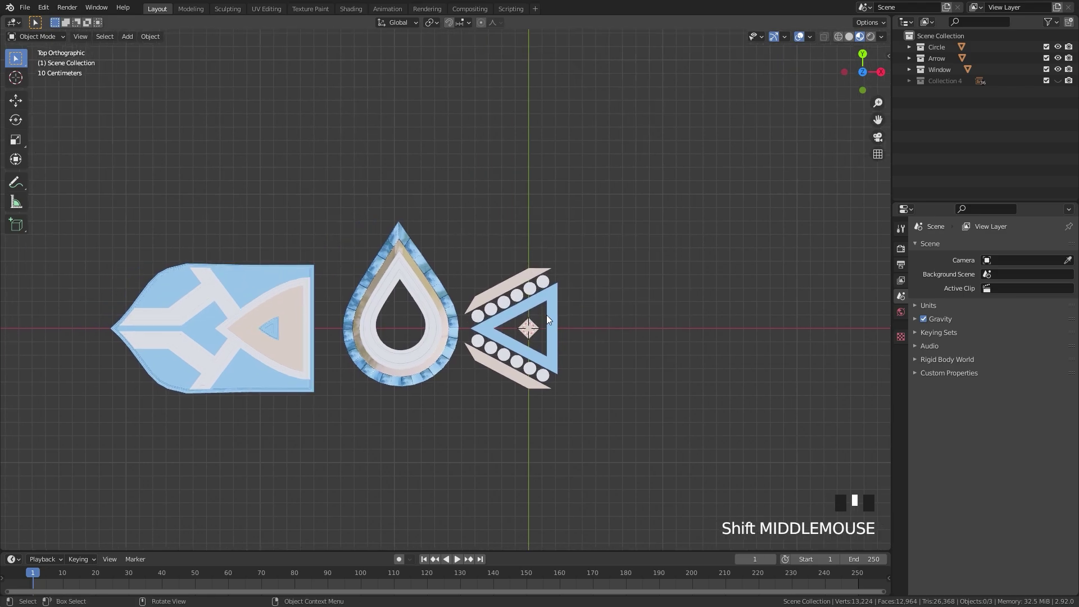
pyautogui.hotkey('shift', 'a')
pyautogui.moveTo(546, 315)
pyautogui.click(603, 315)
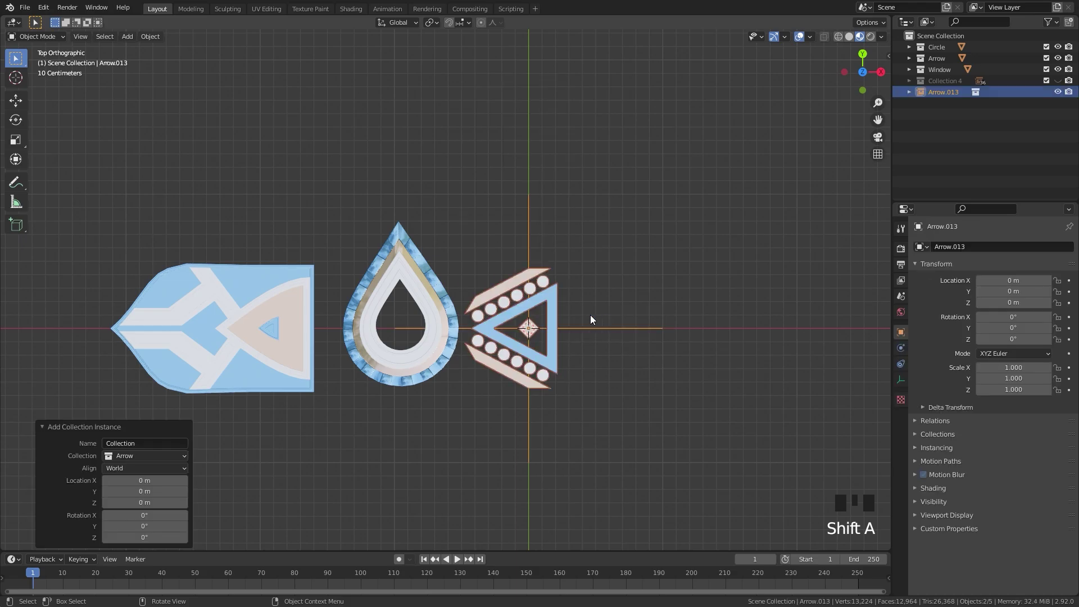
# Step: Move the original Arrow object along the X axis to the far side of the Window shape
pyautogui.press('g')
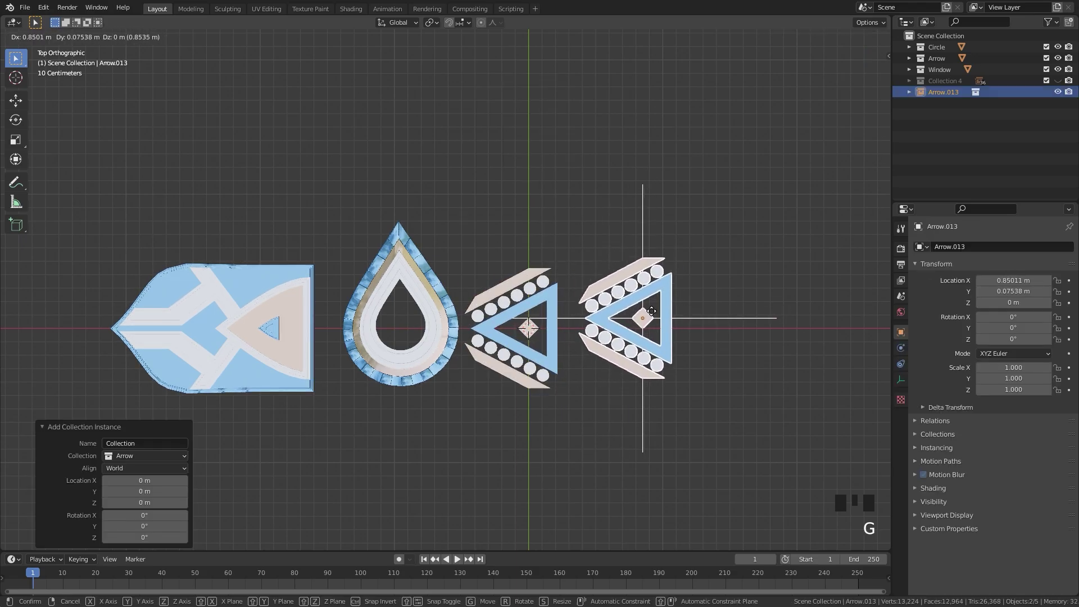
pyautogui.rightClick(682, 324)
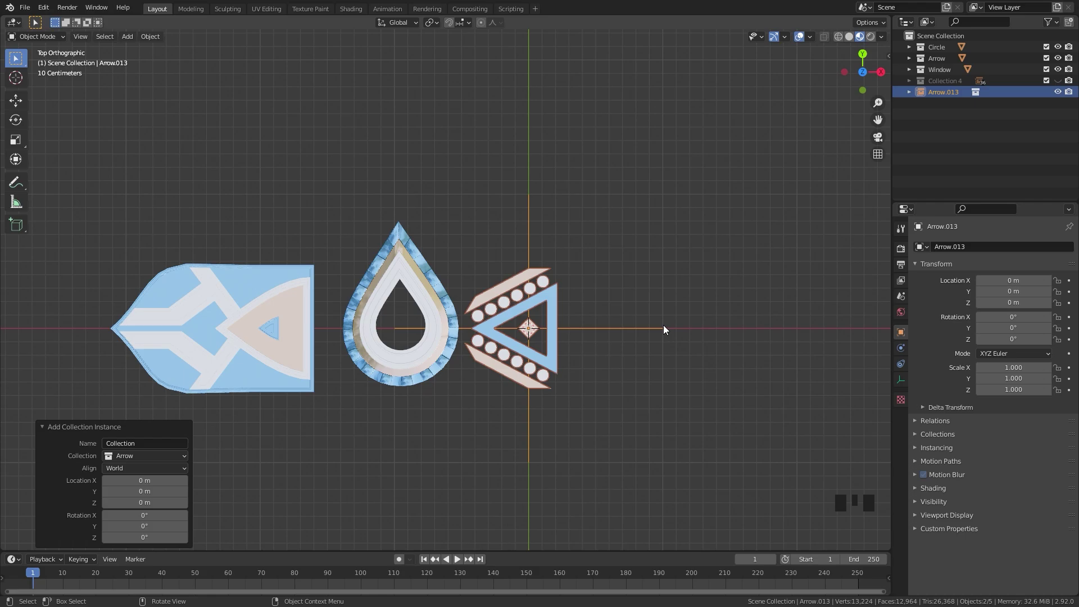
pyautogui.click(496, 293)
pyautogui.press('g')
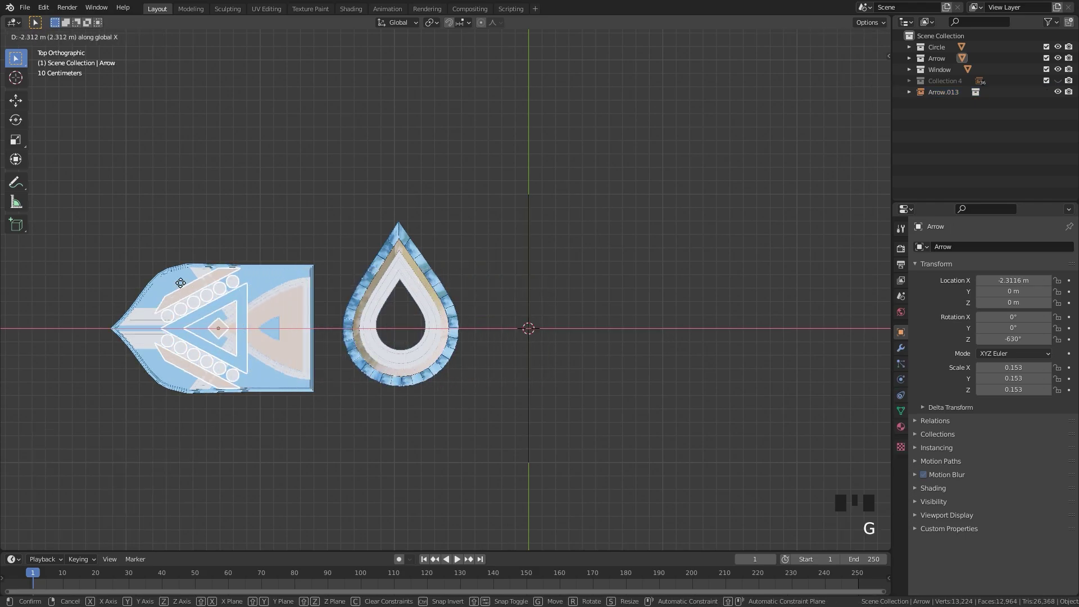
pyautogui.click(25, 283)
pyautogui.keyDown('shift'); pyautogui.moveTo(533, 292); pyautogui.dragTo(575, 344, button='middle'); pyautogui.keyUp('shift')
# Step: Rotate the Arrow collection instance by about 21.7° around Z
pyautogui.click(943, 92)
pyautogui.press('r')
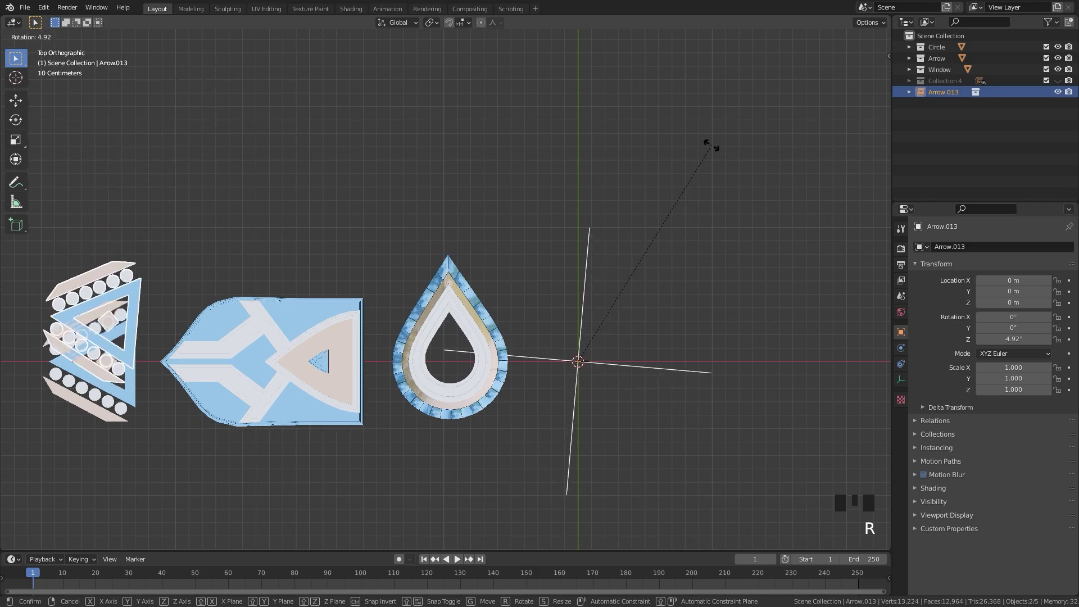
pyautogui.click(734, 218)
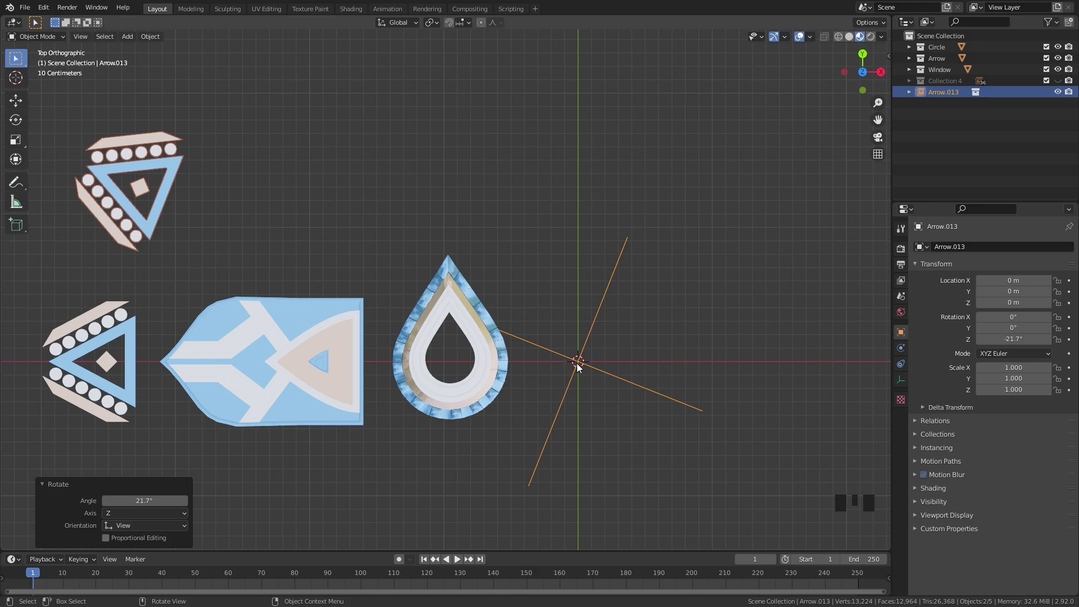
pyautogui.keyDown('shift'); pyautogui.moveTo(314, 299); pyautogui.dragTo(433, 301, button='middle'); pyautogui.keyUp('shift')
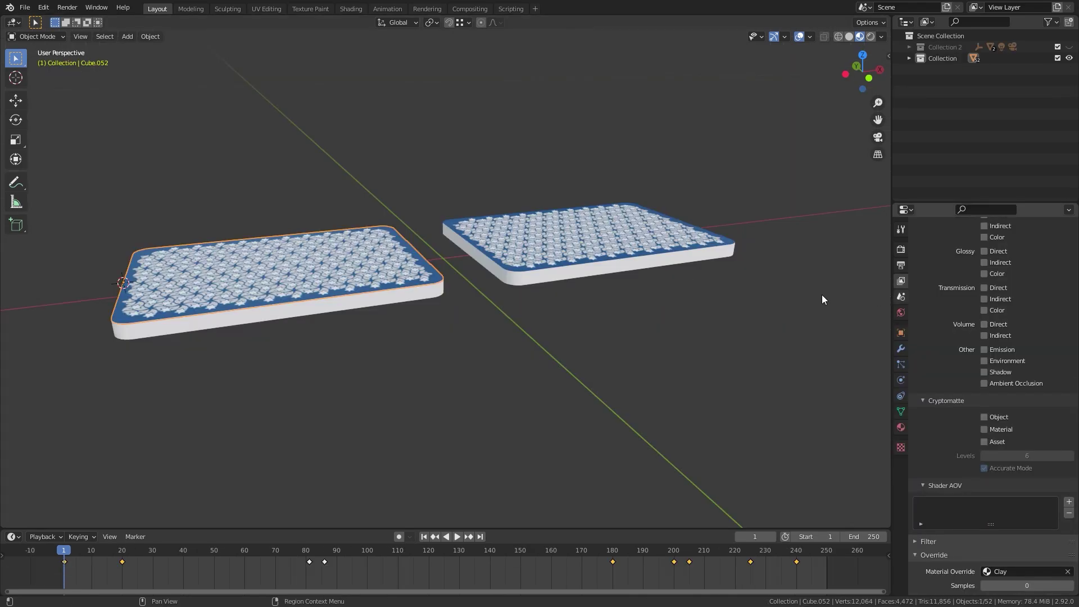
# Step: Play the card animation up to frame 59 and examine how the cards bend and fall
pyautogui.moveTo(565, 261); pyautogui.dragTo(488, 332, button='middle')
pyautogui.press('space')
pyautogui.press('space')
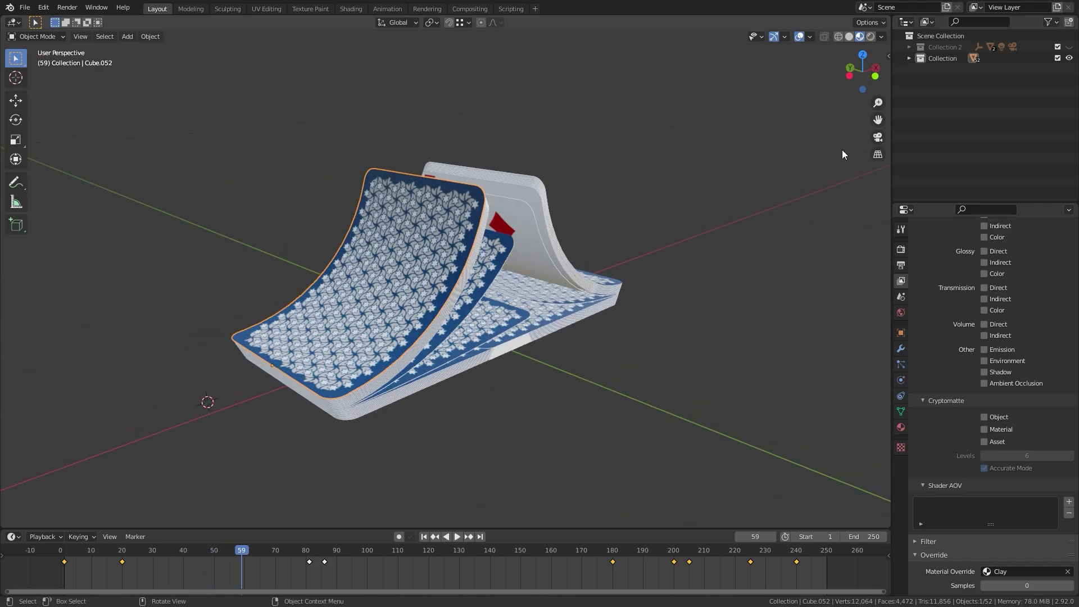
# Step: Show the render visibility toggles in the Outliner and try to keyframe the card collection's viewport and render visibility
pyautogui.click(1049, 23)
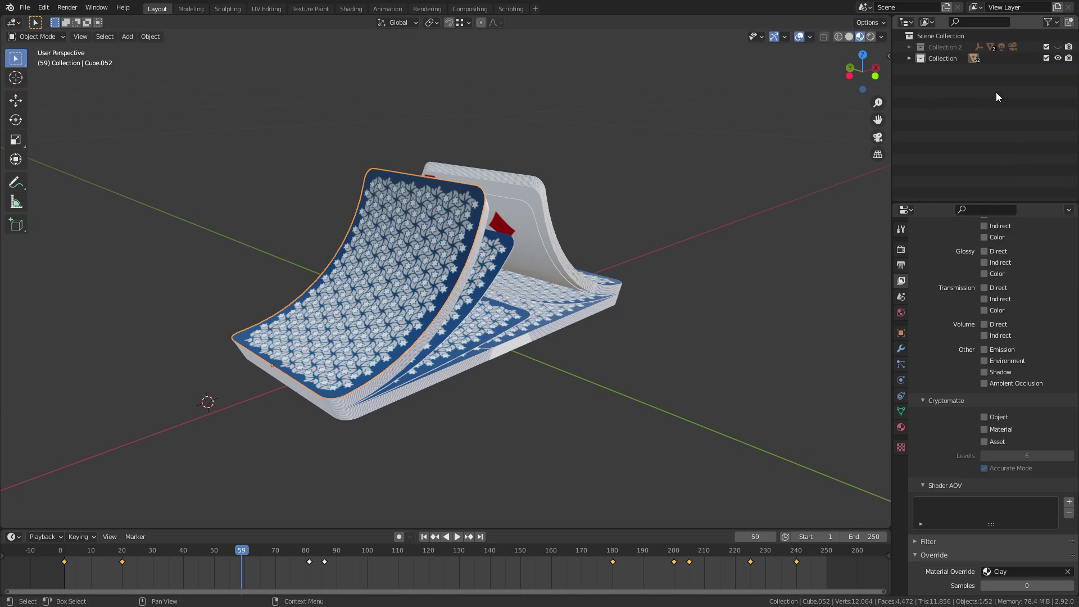
pyautogui.press('i')
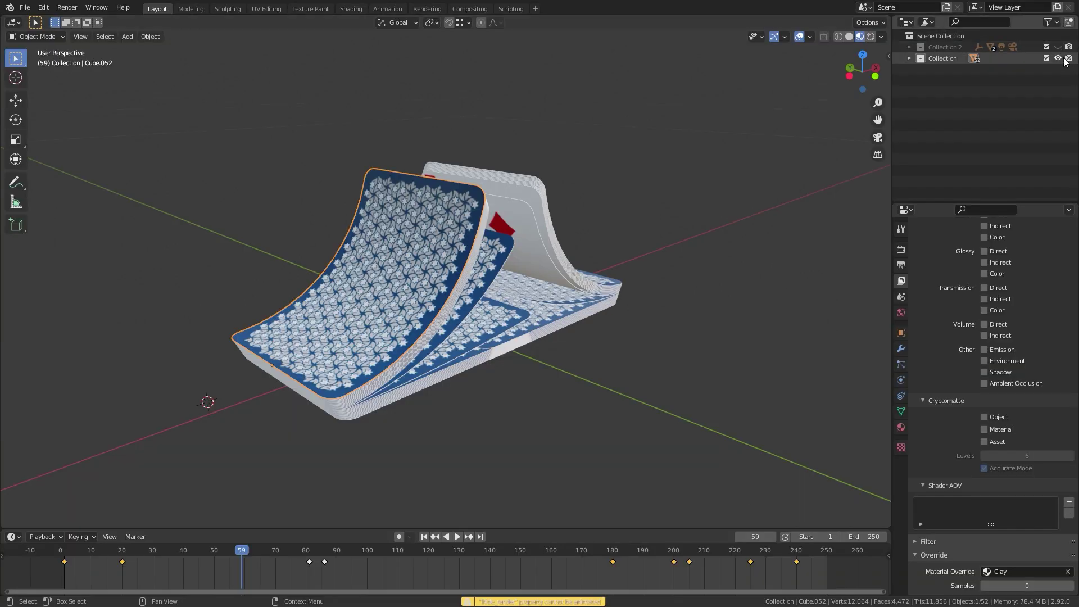
pyautogui.press('i')
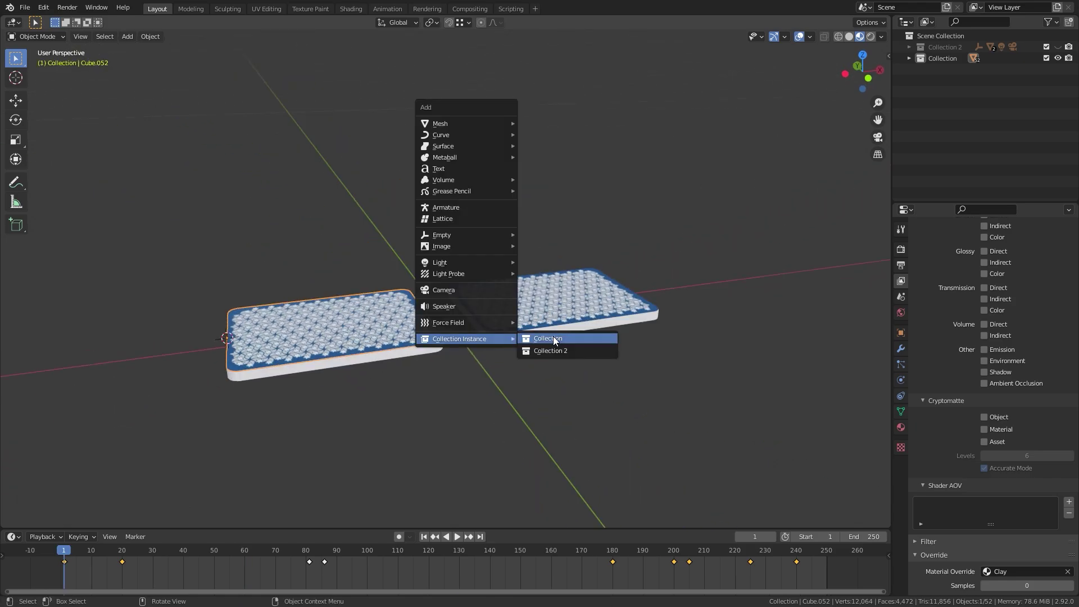
# Step: Add an instance of the card collection and exclude the original collection from the view layer
pyautogui.click(553, 337)
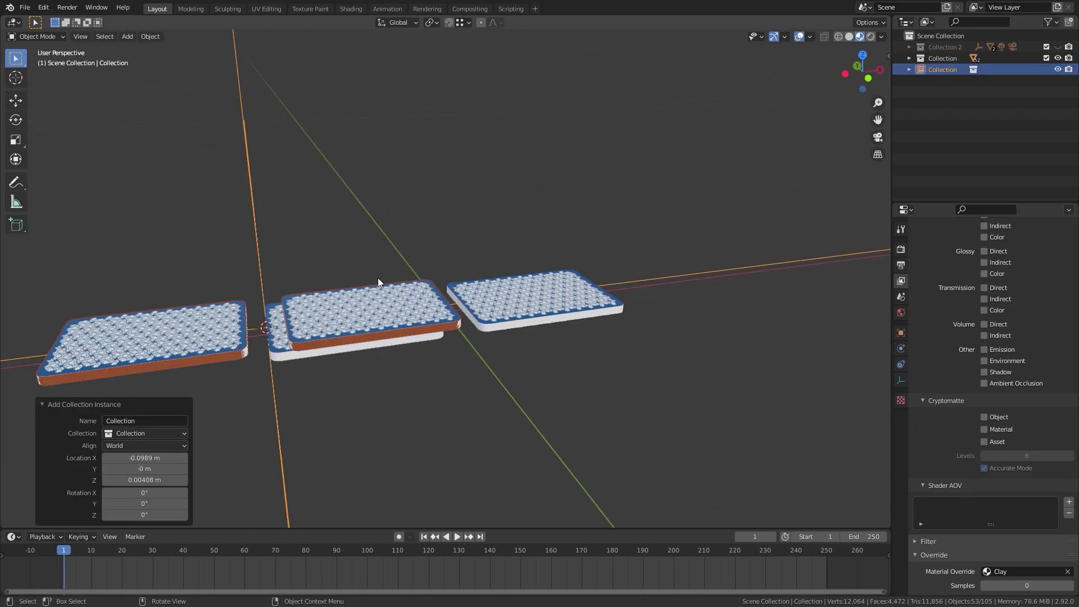
pyautogui.click(1046, 58)
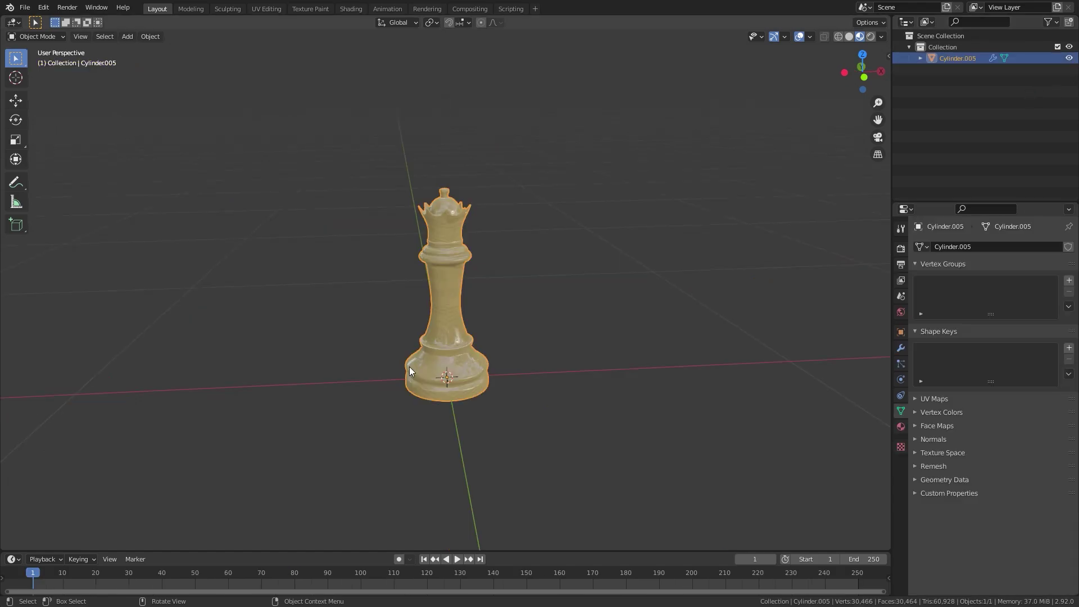
# Step: Add an instance of the chess queen's collection and place it behind and beside the original queen
pyautogui.scroll(-3, 516, 345)
pyautogui.hotkey('shift', 'a')
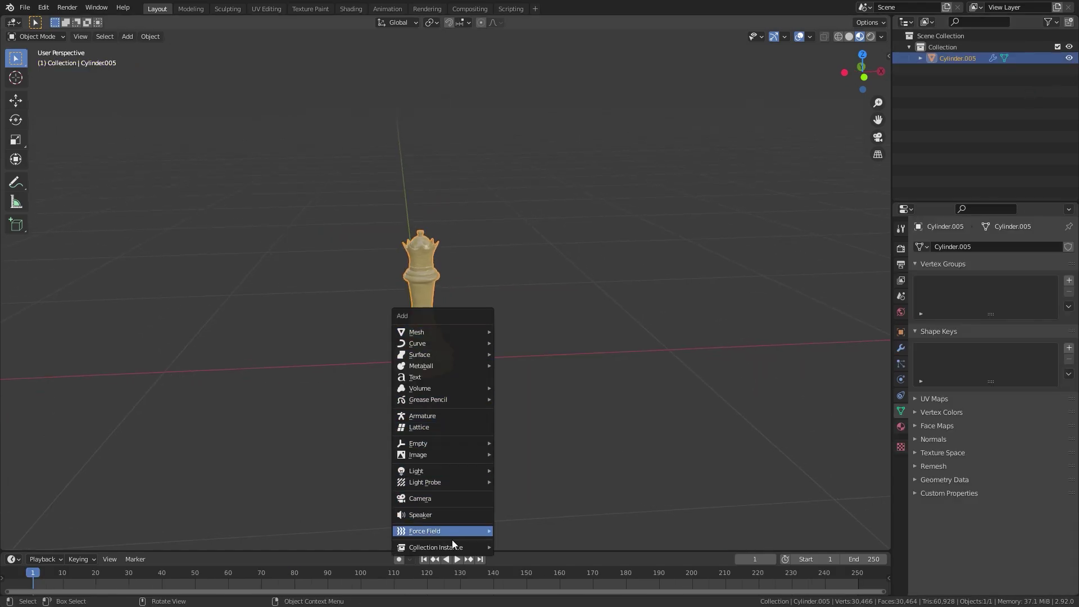
pyautogui.moveTo(461, 549)
pyautogui.click(534, 548)
pyautogui.press('g')
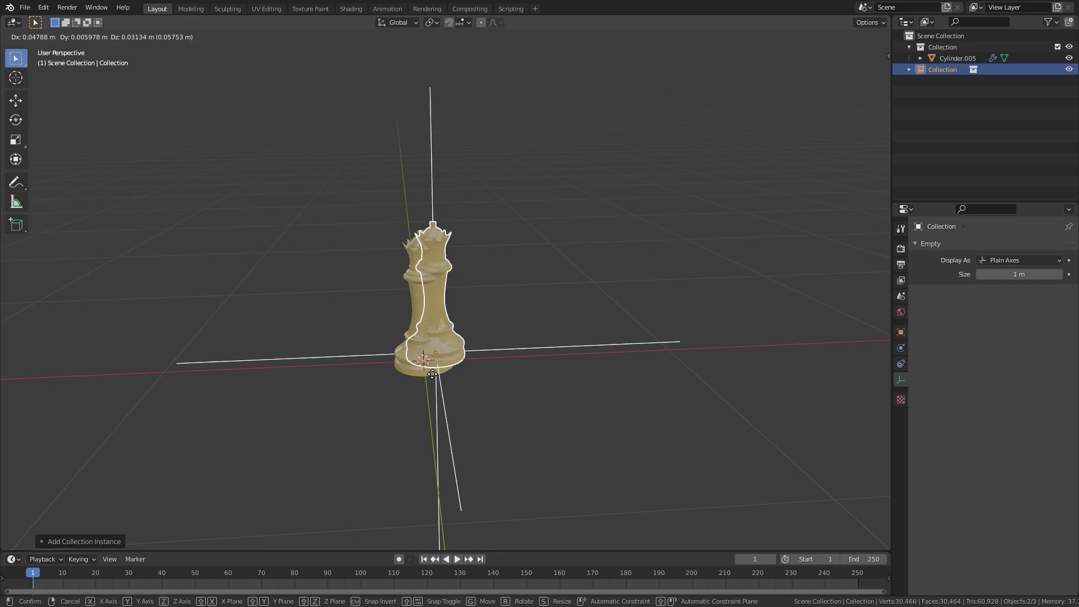
pyautogui.click(587, 324)
pyautogui.scroll(2, 616, 267)
pyautogui.moveTo(616, 268)
pyautogui.mouseDown(button='middle')
pyautogui.moveTo(650, 265)
pyautogui.moveTo(621, 264)
pyautogui.mouseUp(button='middle')
# Step: Make the queen instance real, delete the leftover Collection empty, and select the new queen object
pyautogui.hotkey('ctrl', 'a')
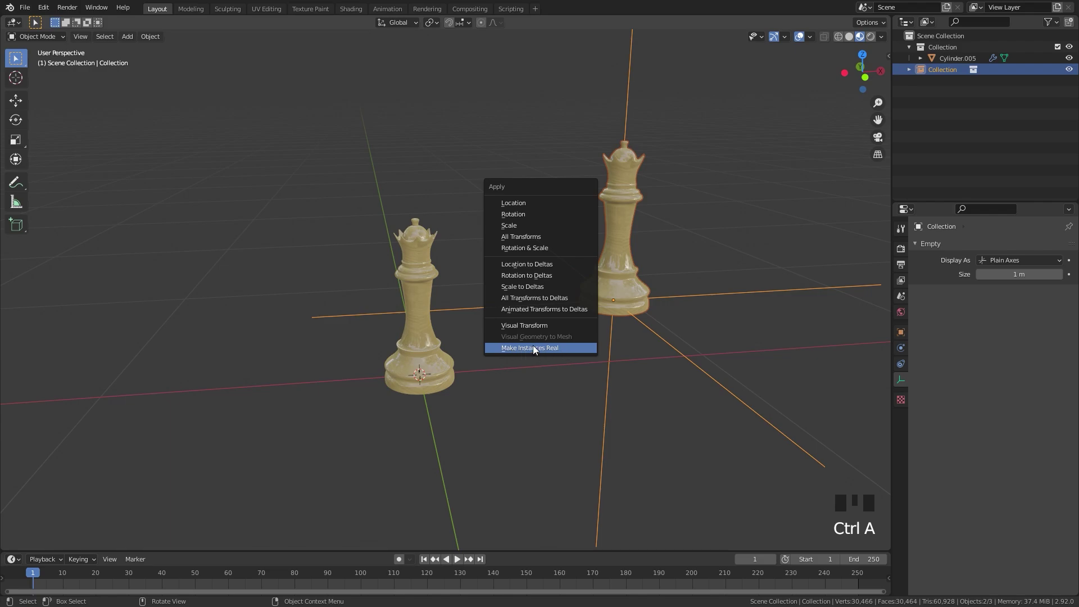
pyautogui.click(569, 348)
pyautogui.click(619, 260)
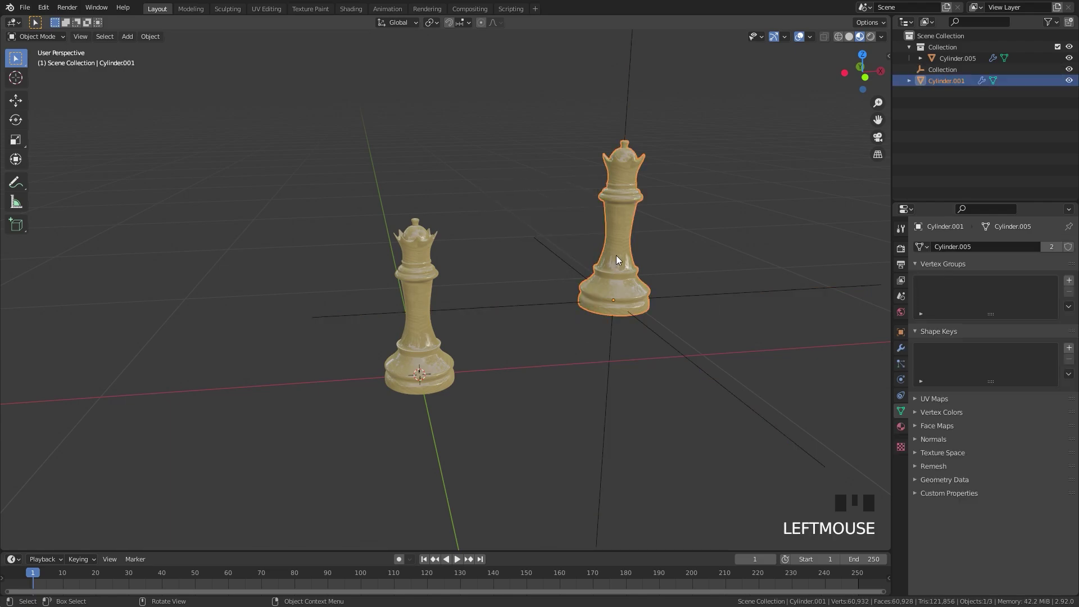
pyautogui.click(640, 328)
pyautogui.press('x')
pyautogui.click(646, 330)
pyautogui.click(634, 292)
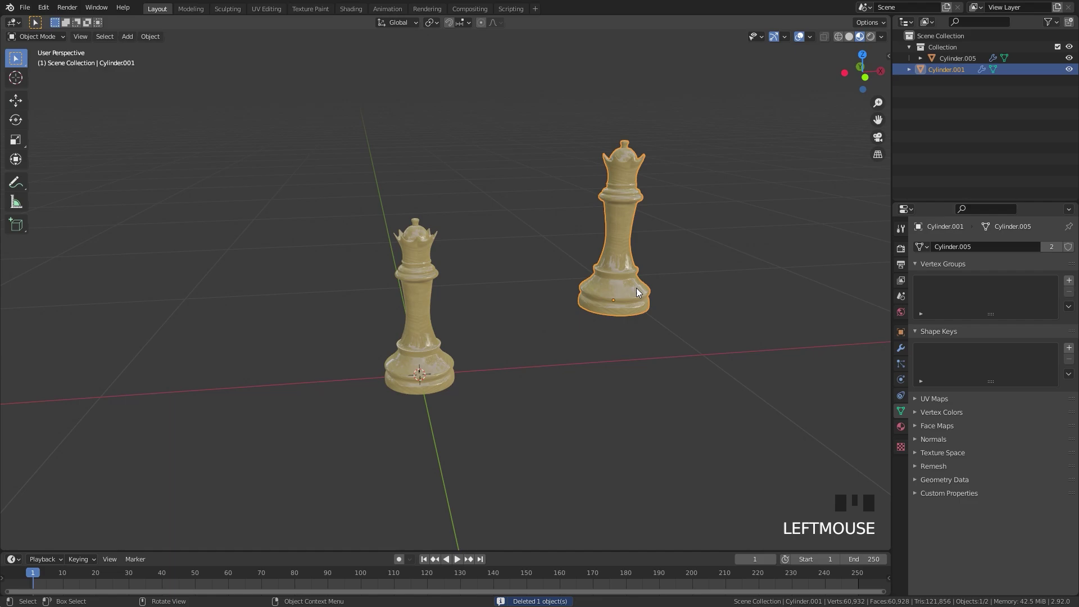
# Step: Try rotating and moving the copied queen as an independent object, cancelling each transform
pyautogui.press('Tab')
pyautogui.press('Tab')
pyautogui.moveTo(634, 293); pyautogui.dragTo(587, 203, button='middle')
pyautogui.press('r')
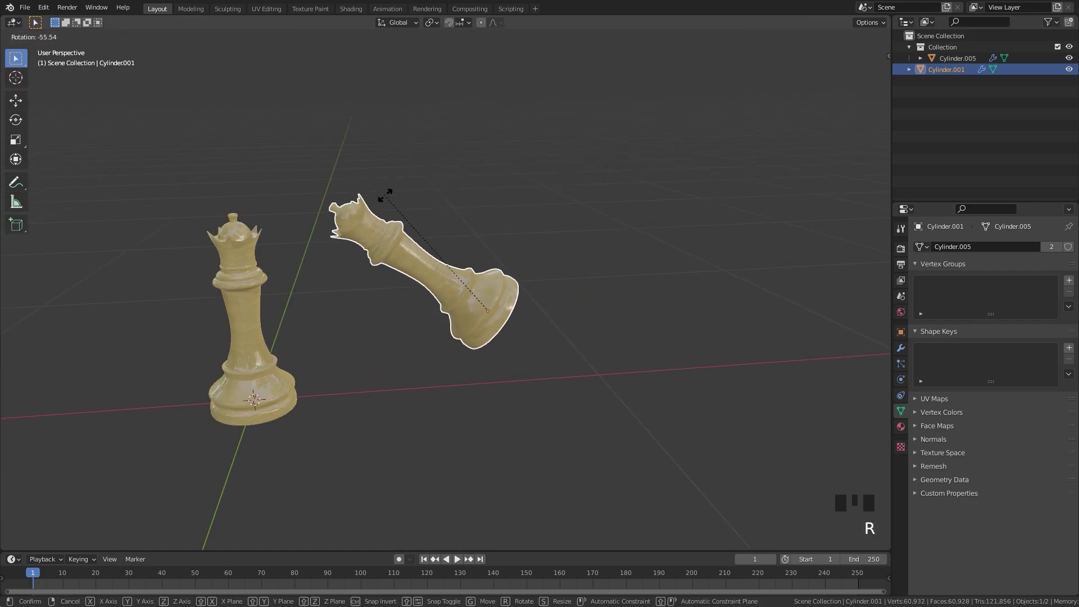
pyautogui.rightClick(593, 221)
pyautogui.press('r')
pyautogui.rightClick(515, 312)
pyautogui.press('g')
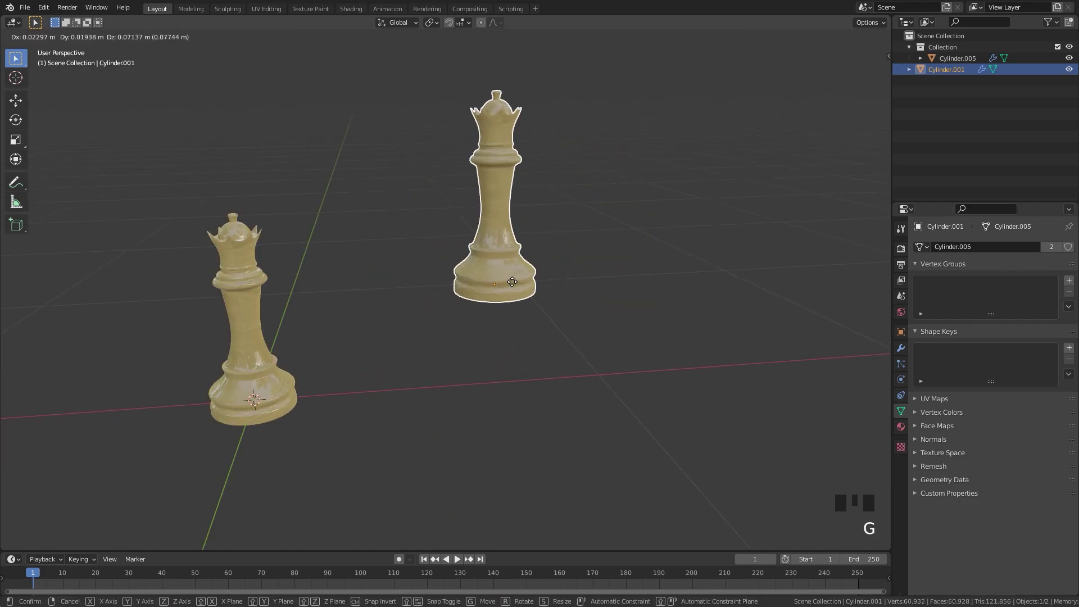
pyautogui.press('5')
pyautogui.rightClick(627, 241)
# Step: Try scaling a face loop on the copied queen's lower shaft in Edit Mode and return to Object Mode
pyautogui.press('Tab')
pyautogui.moveTo(626, 241); pyautogui.dragTo(605, 233, button='middle')
pyautogui.press('s')
pyautogui.press('5')
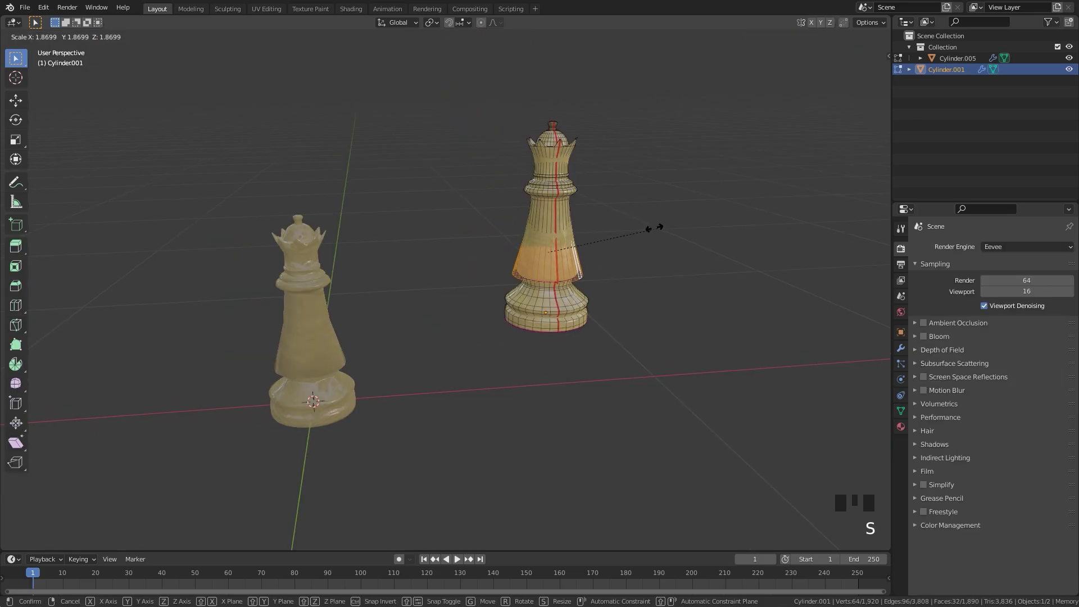
pyautogui.rightClick(615, 239)
pyautogui.press('s')
pyautogui.rightClick(608, 243)
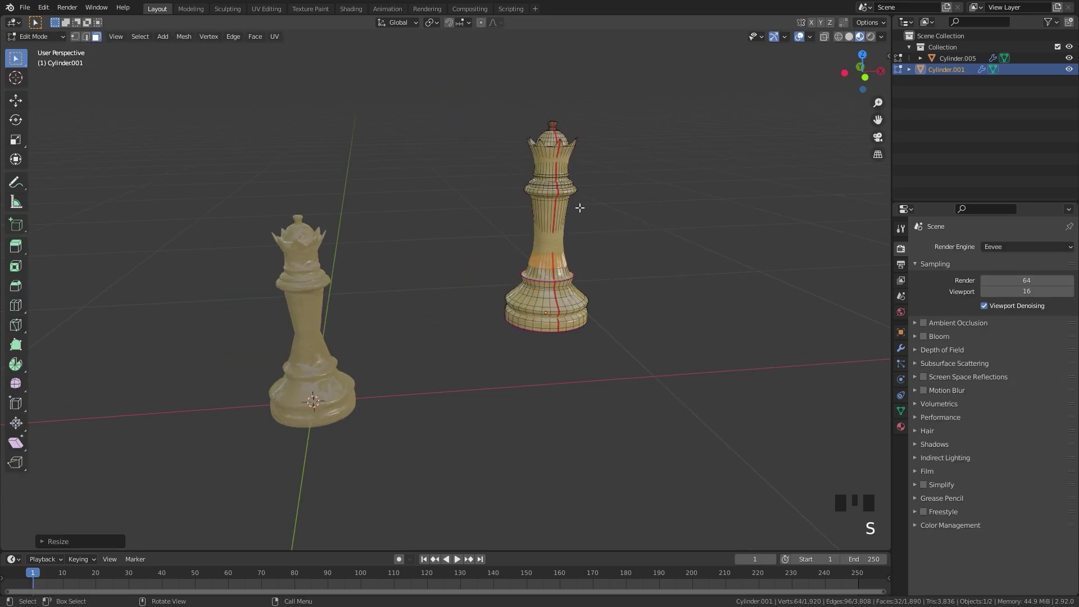
pyautogui.press('Tab')
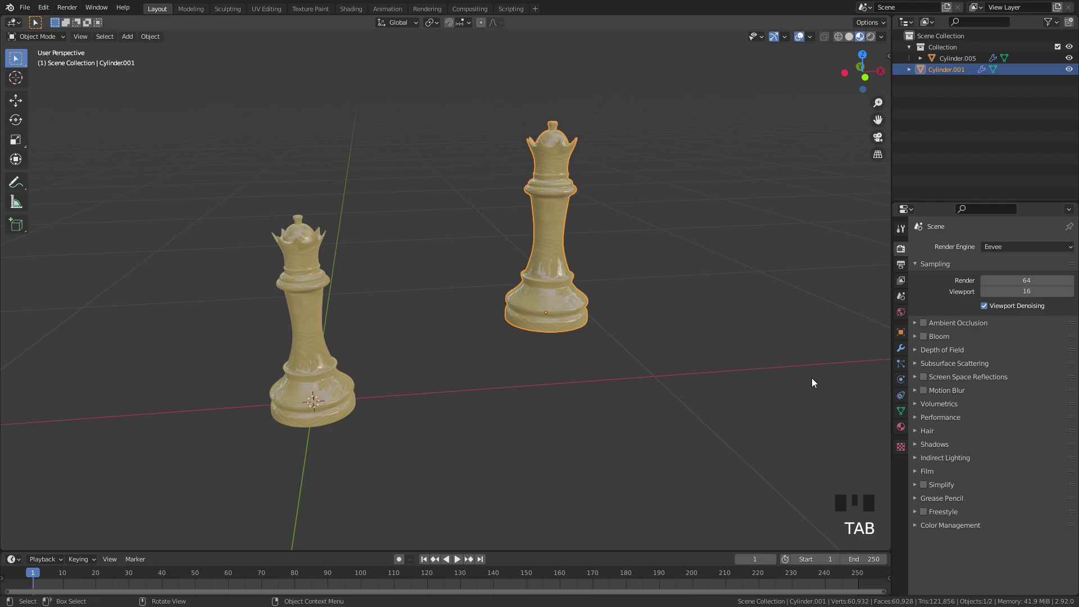
# Step: Make the copied queen's mesh data single-user and scale the face loop beneath its collar outwards
pyautogui.click(901, 410)
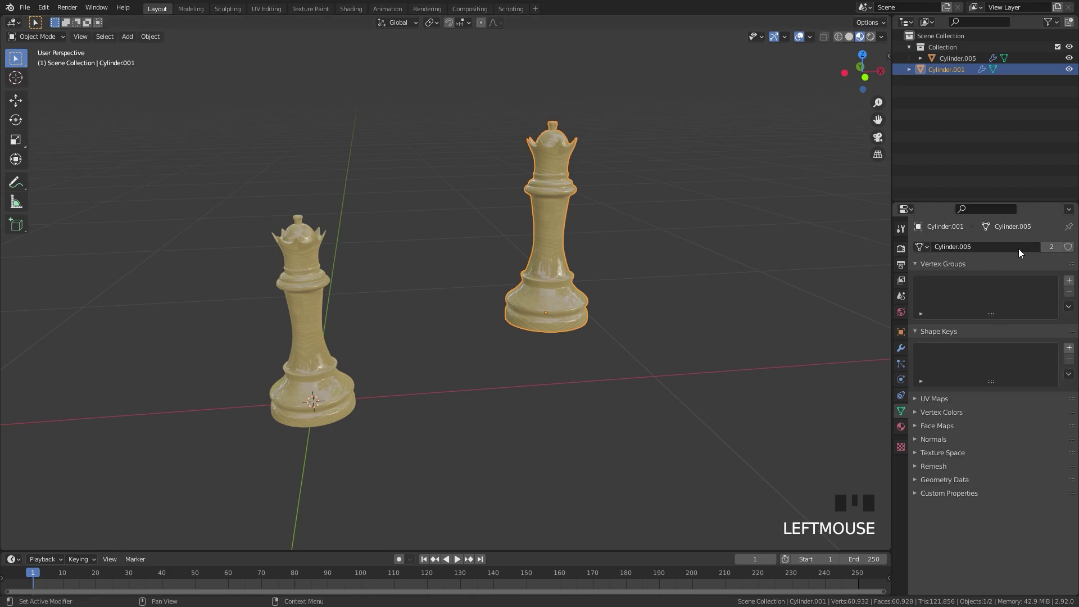
pyautogui.click(1053, 246)
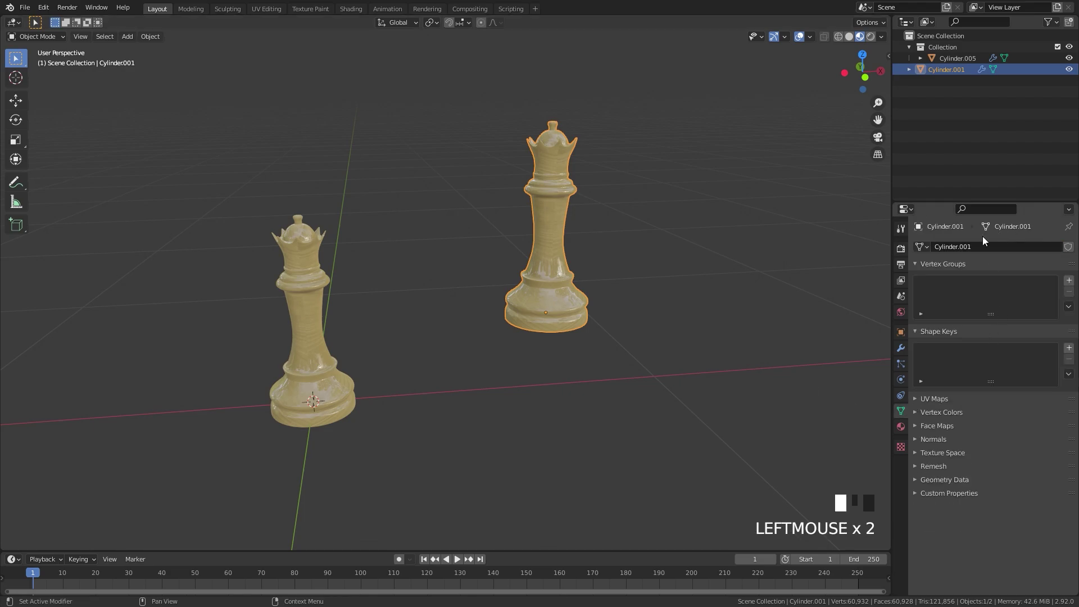
pyautogui.press('Tab')
pyautogui.keyDown('alt'); pyautogui.click(561, 202); pyautogui.keyUp('alt')
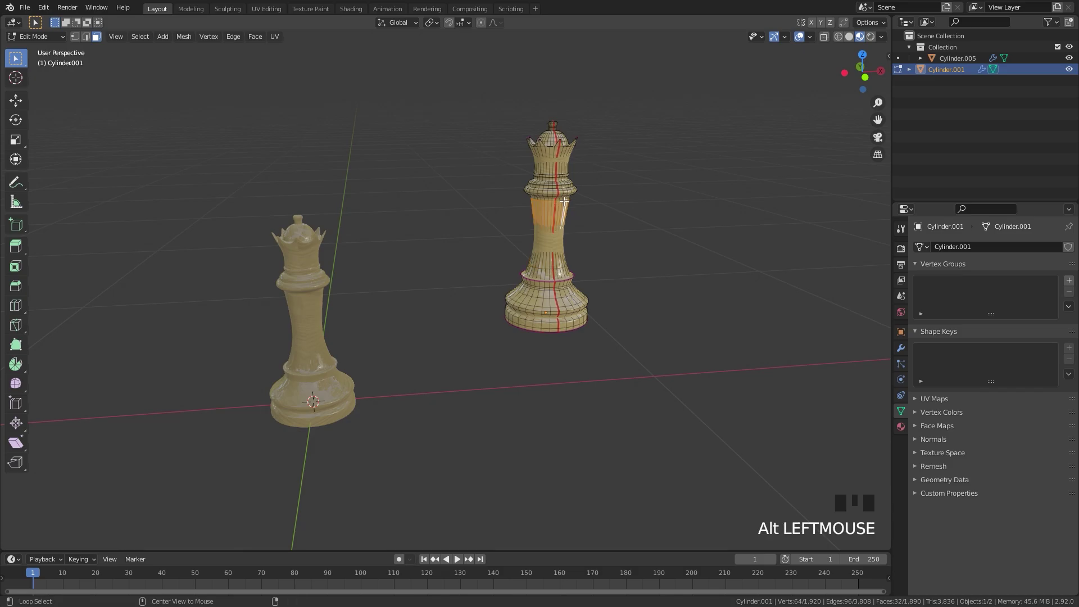
pyautogui.press('s')
pyautogui.click(716, 204)
pyautogui.press('Tab')
pyautogui.moveTo(536, 220); pyautogui.dragTo(614, 210, button='middle')
pyautogui.press('Tab')
# Step: Undo the latest changes to the copied queen
pyautogui.hotkey('ctrl', 'z')
pyautogui.hotkey('ctrl', 'z')
pyautogui.hotkey('ctrl', 'z')
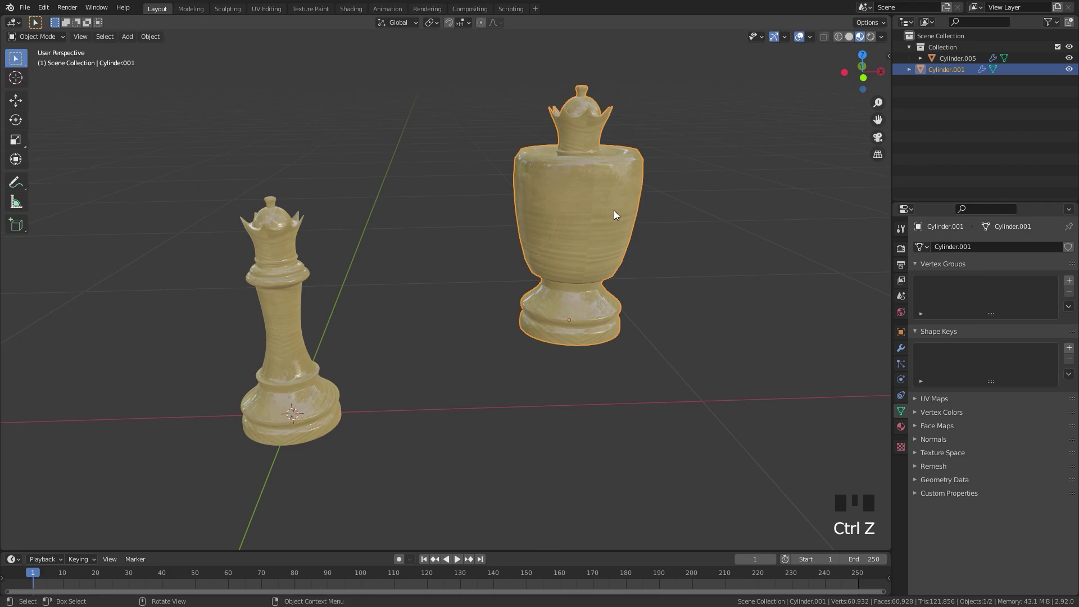
pyautogui.keyDown('alt'); pyautogui.click(595, 332); pyautogui.keyUp('alt')
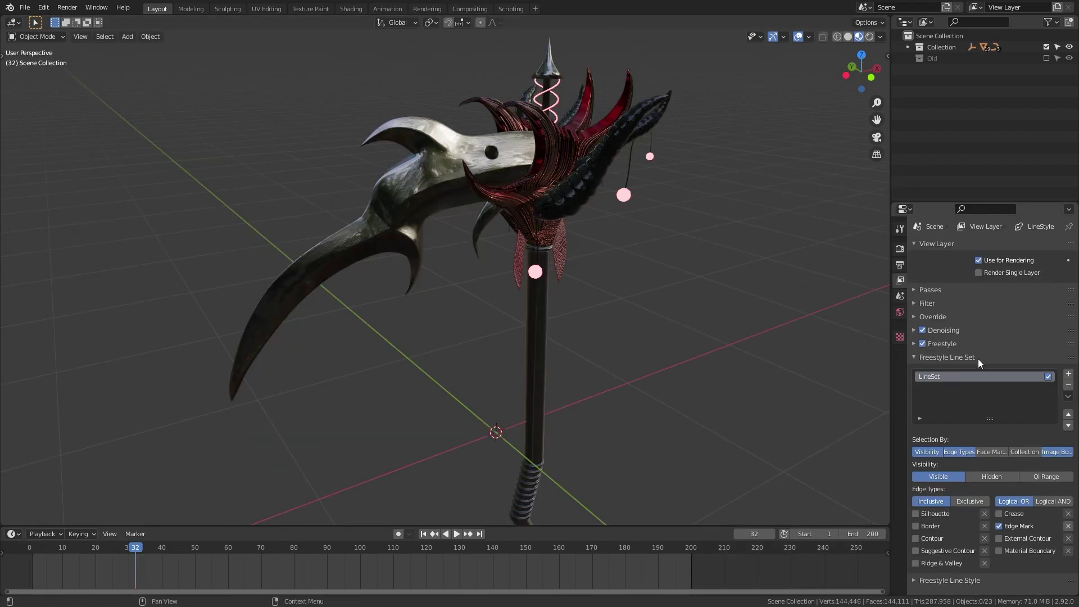
# Step: Add an instance of the scythe's Collection and place it beside the original scythe
pyautogui.moveTo(787, 332); pyautogui.dragTo(522, 281, button='middle')
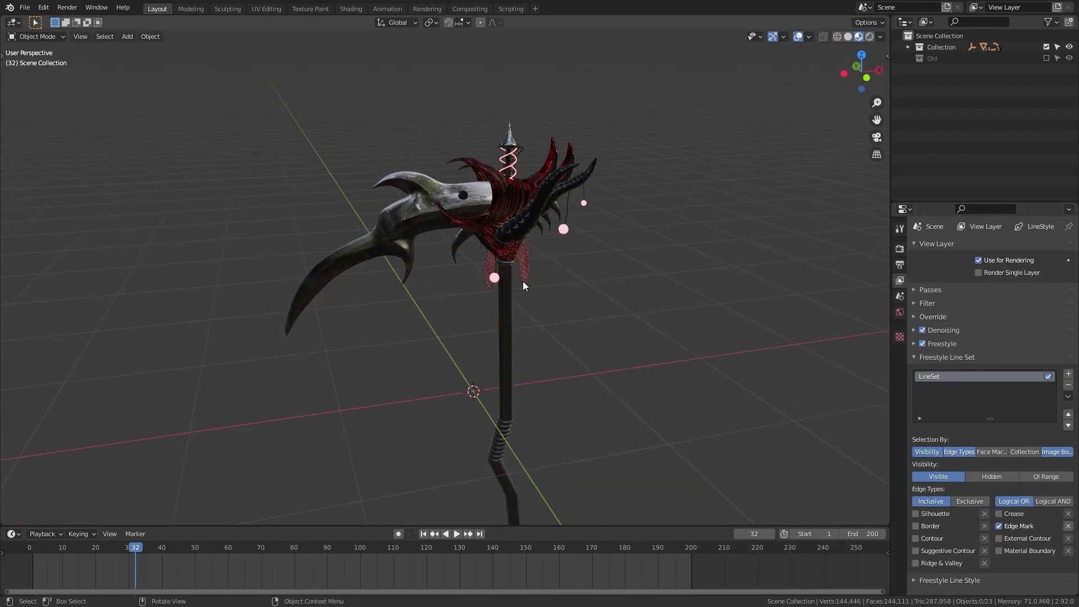
pyautogui.hotkey('shift', 'a')
pyautogui.moveTo(433, 246)
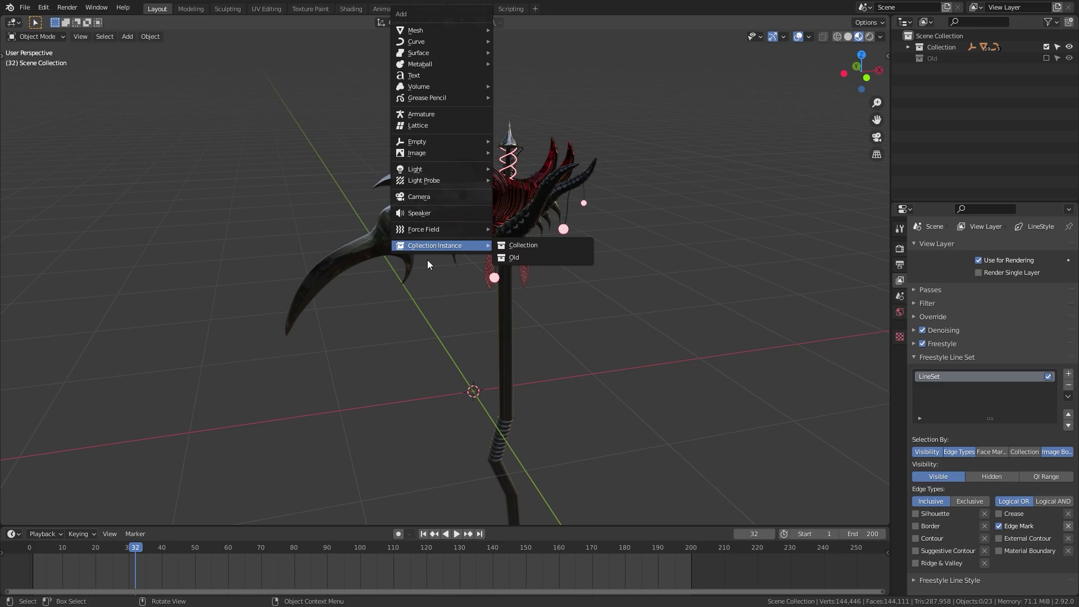
pyautogui.click(521, 245)
pyautogui.press('g')
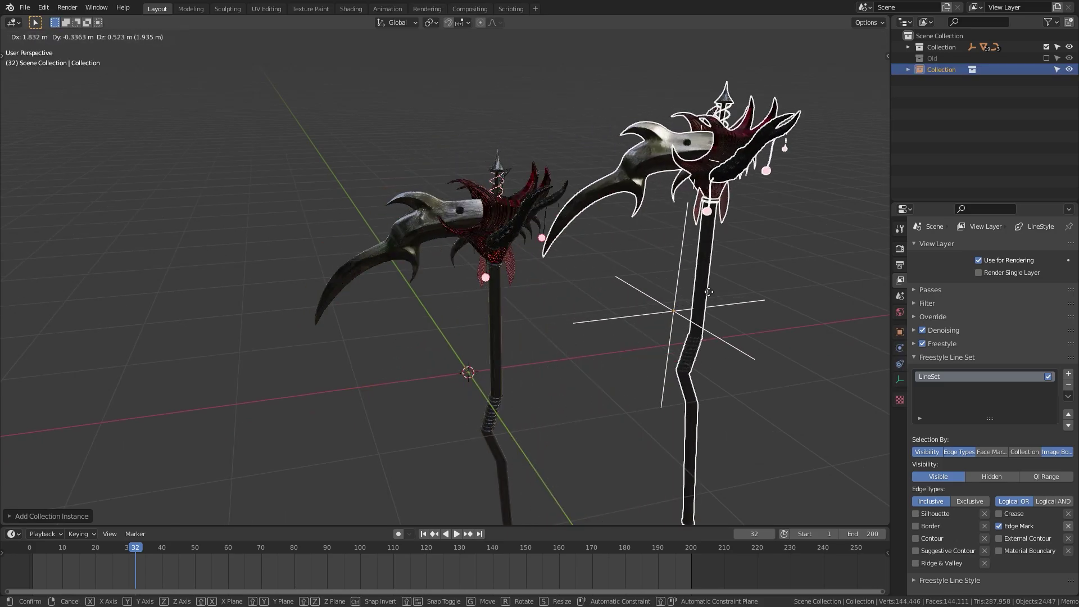
pyautogui.click(725, 300)
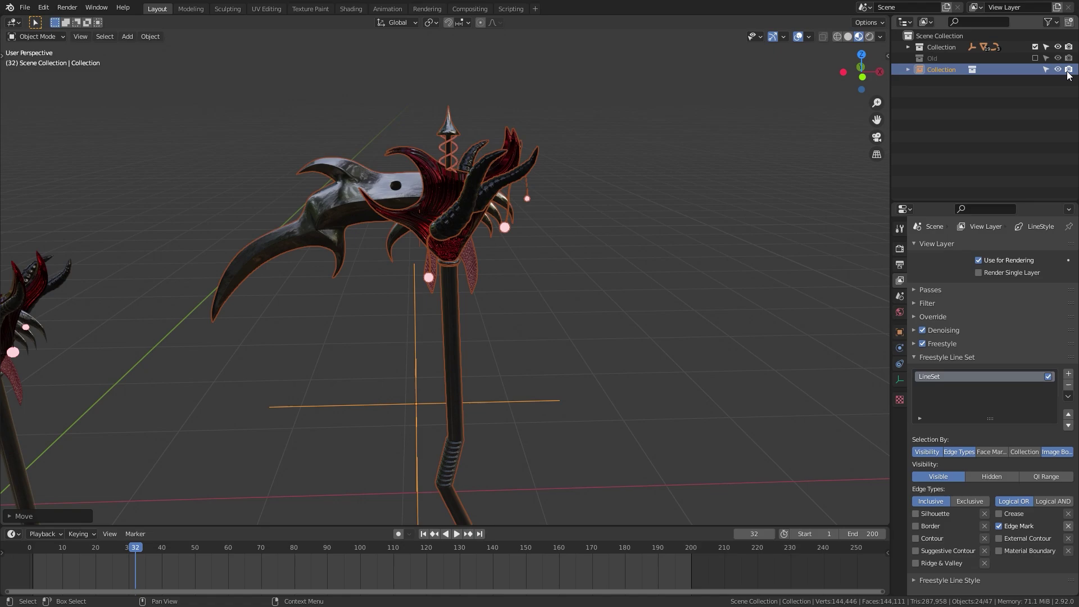
# Step: Keyframe the scythe instance's render visibility as enabled at frame 32 and disabled at frame 33
pyautogui.press('i')
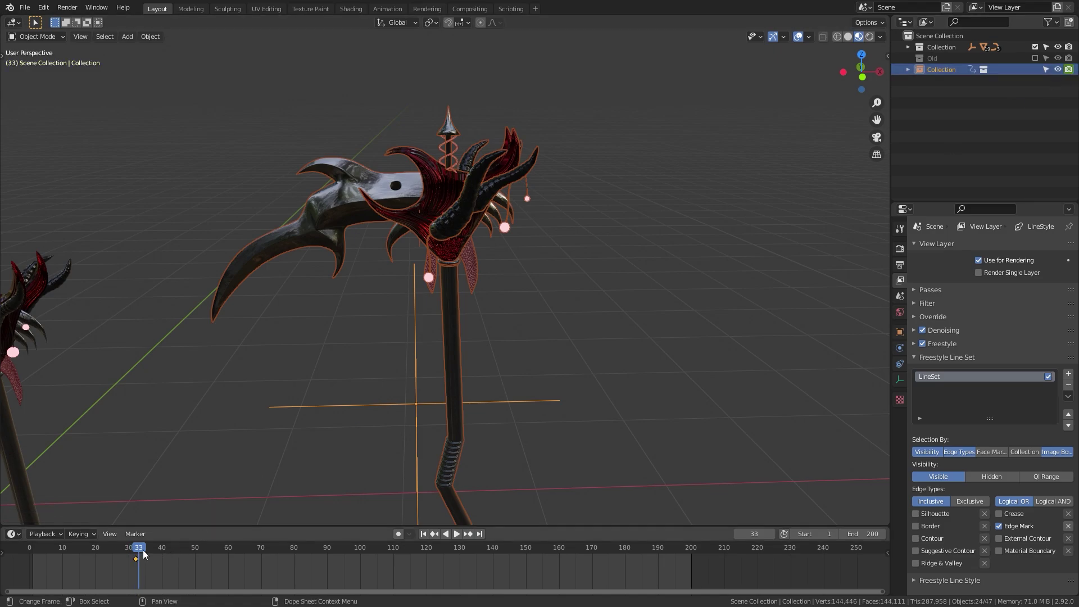
pyautogui.click(1068, 71)
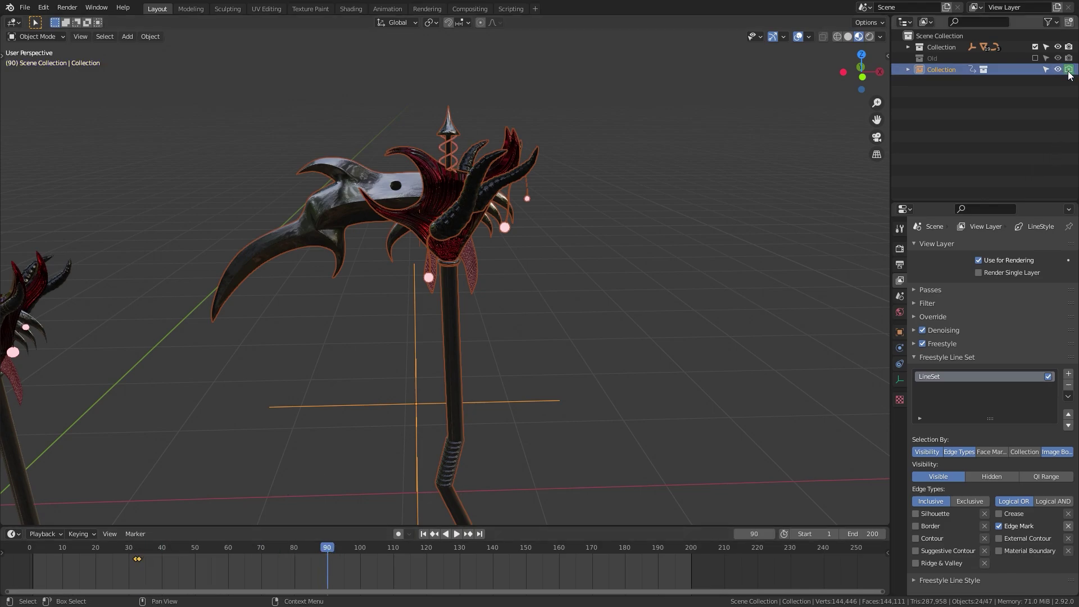
pyautogui.press('i')
pyautogui.press('Right')
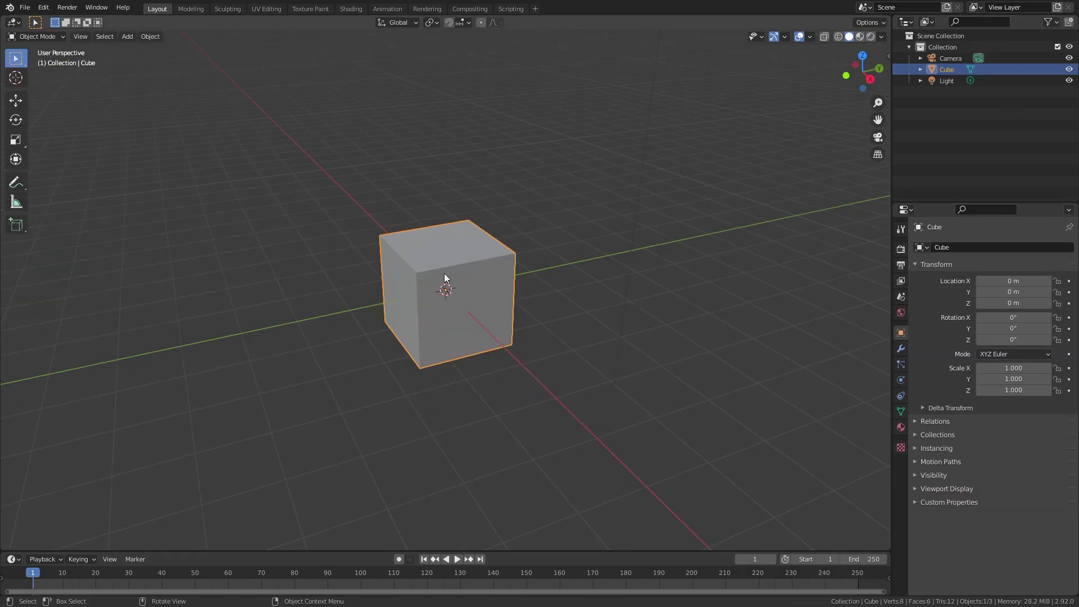
# Step: Add an instance of the default scene's Collection containing the cube, camera and light
pyautogui.moveTo(445, 277); pyautogui.dragTo(525, 268, button='middle')
pyautogui.hotkey('shift', 'a')
pyautogui.moveTo(526, 267)
pyautogui.click(575, 265)
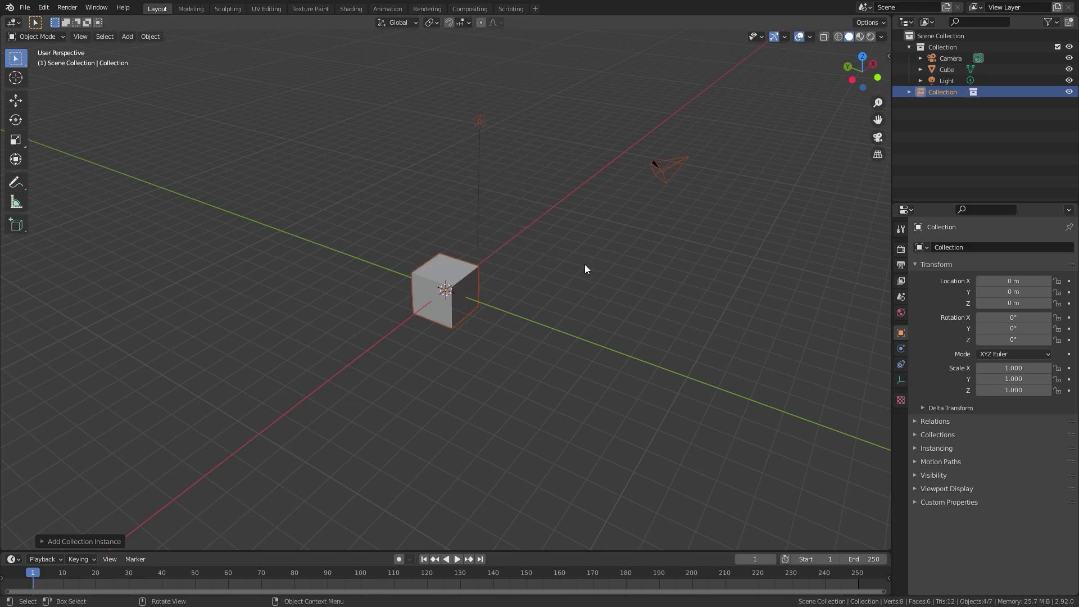
# Step: Move the collection instance to about X -7.6 m, Y -3.1 m, Z 4.1 m and rotate it to about -2.4°, 20.6°, -7.4°
pyautogui.press('g')
pyautogui.click(543, 219)
pyautogui.moveTo(543, 220); pyautogui.dragTo(534, 208, button='middle')
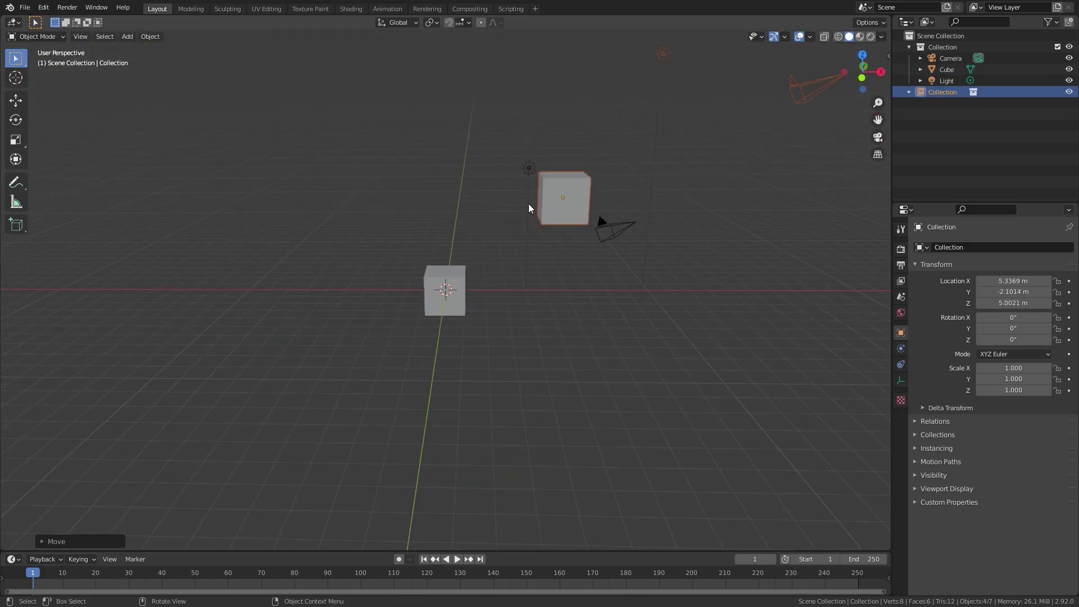
pyautogui.press('g')
pyautogui.press('r')
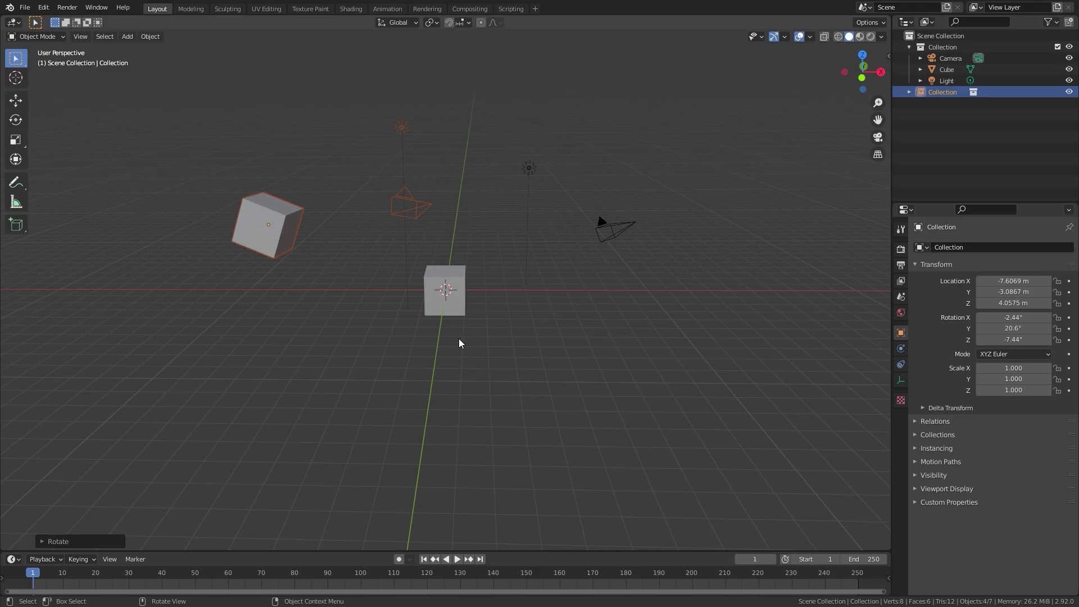
# Step: Scale the collection instance uniformly to about 0.54 and move it closer to the original cube, at about X -3.6 m, Y -2.9 m, Z 4.1 m
pyautogui.press('s')
pyautogui.click(366, 257)
pyautogui.press('g')
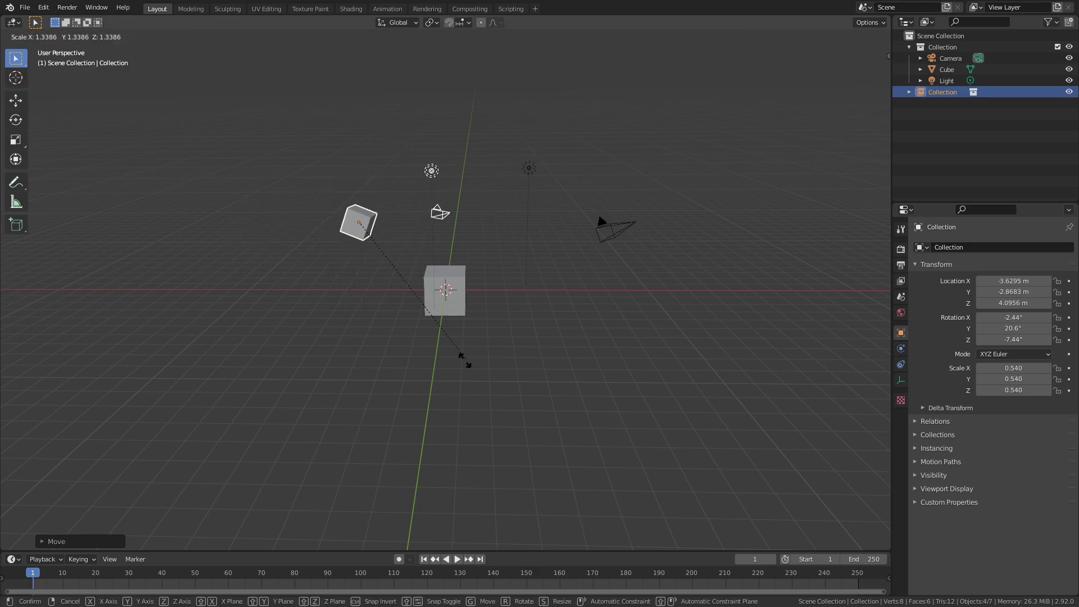
pyautogui.scroll(3, 532, 294)
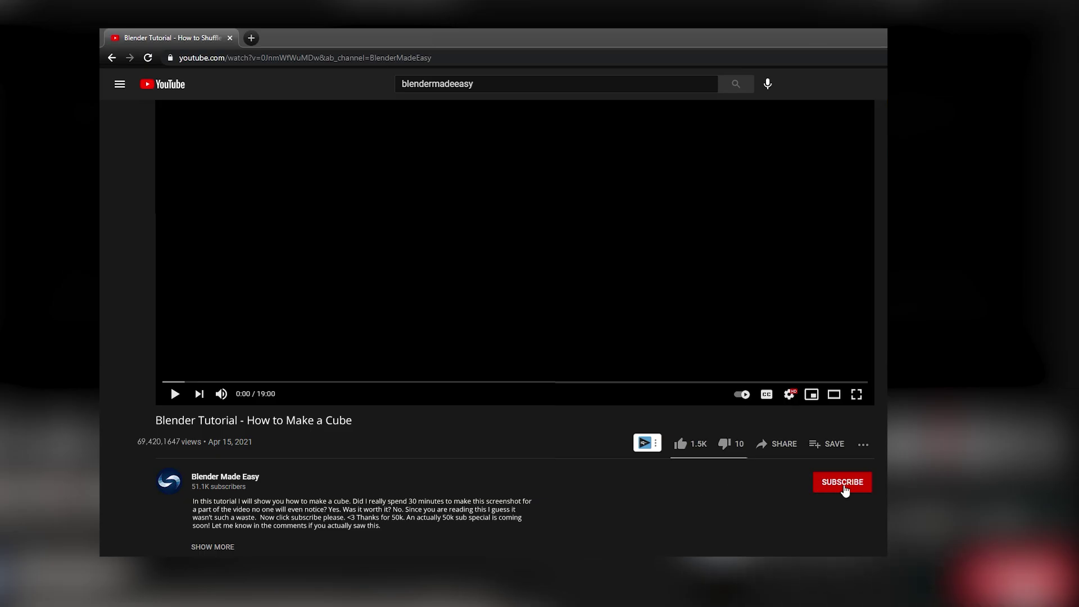
# Step: On the YouTube video page, subscribe to the Blender Made Easy channel and turn on all notifications
pyautogui.click(846, 488)
pyautogui.click(865, 483)
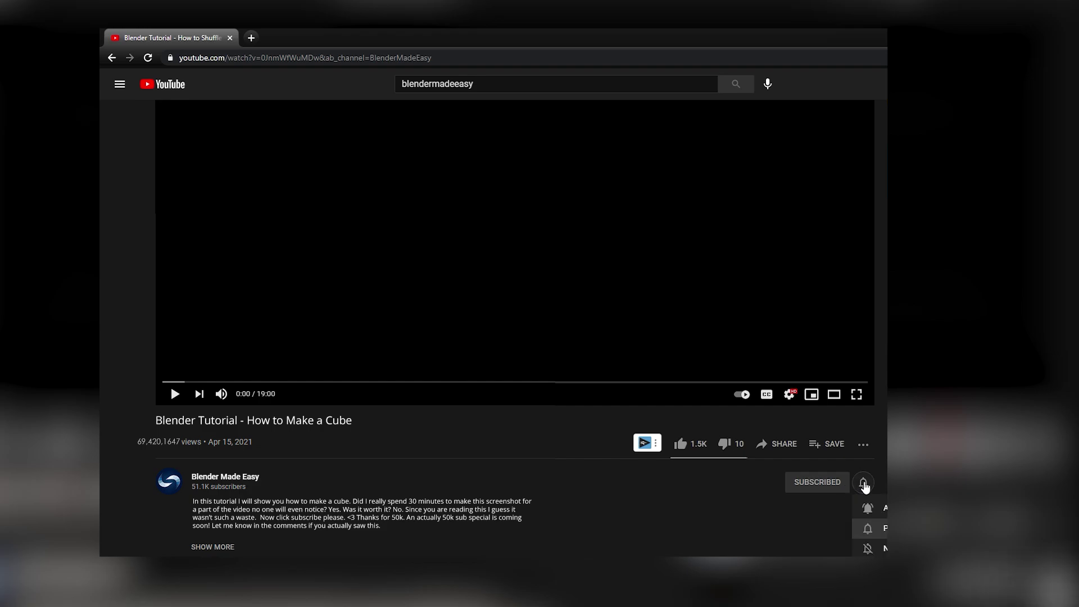
pyautogui.click(885, 512)
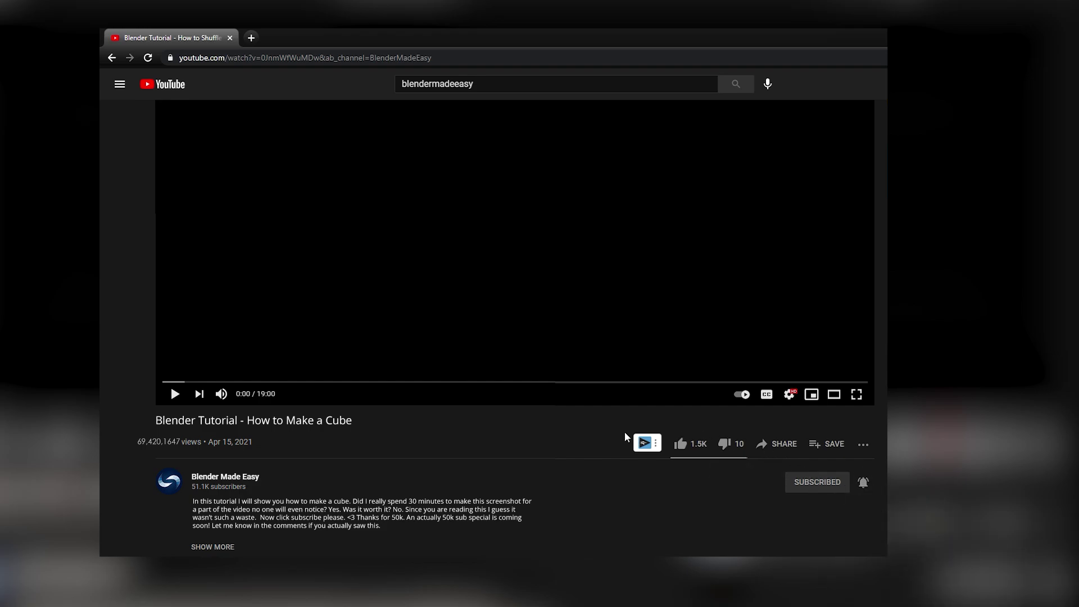